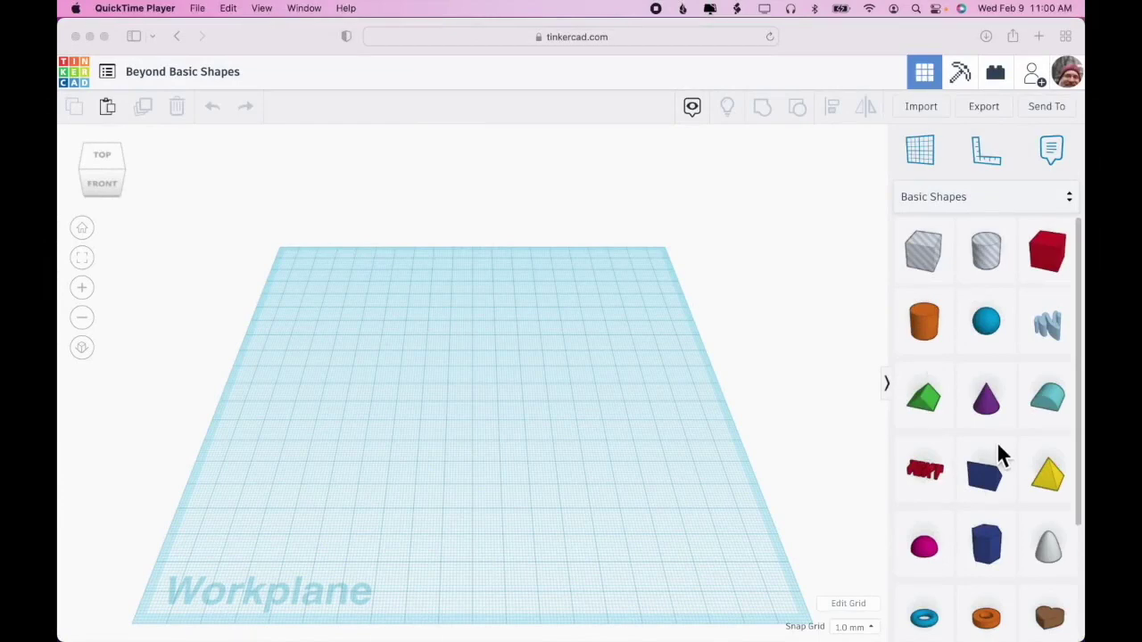
# Place an orange cylinder on the workplane
pyautogui.scroll(-3, 998, 451)
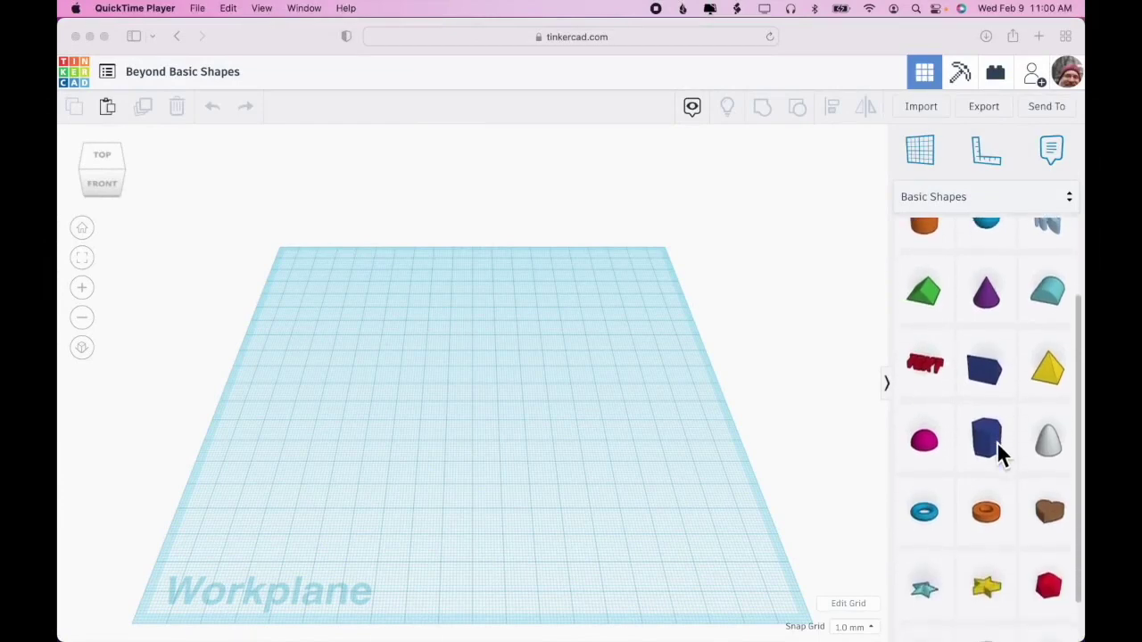
pyautogui.scroll(3, 998, 454)
pyautogui.scroll(-2, 998, 454)
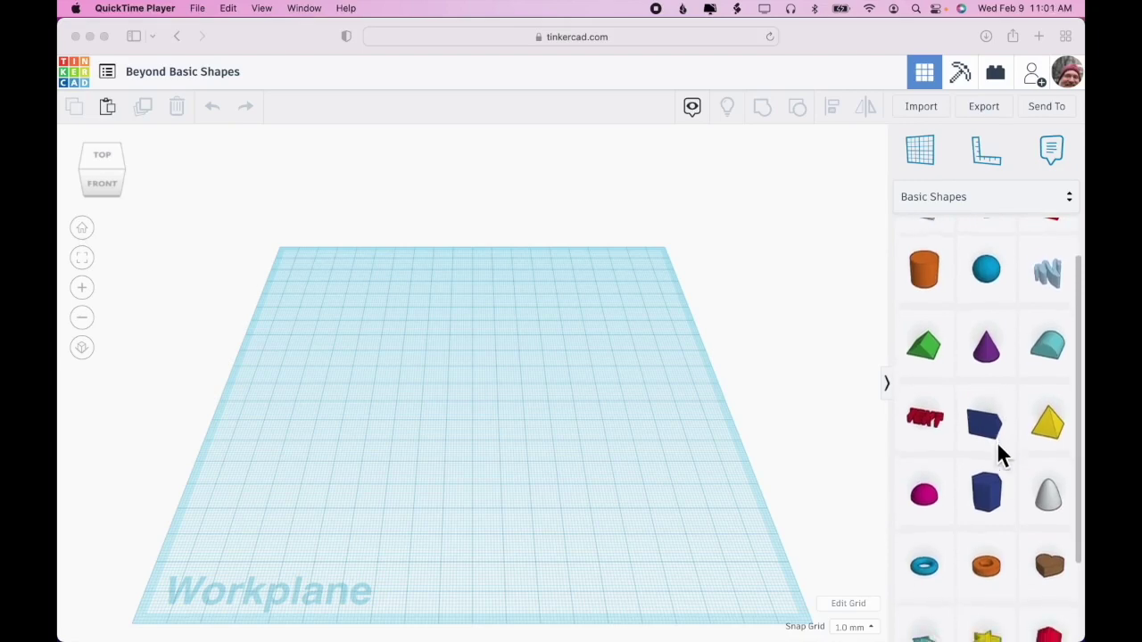
pyautogui.scroll(2, 998, 453)
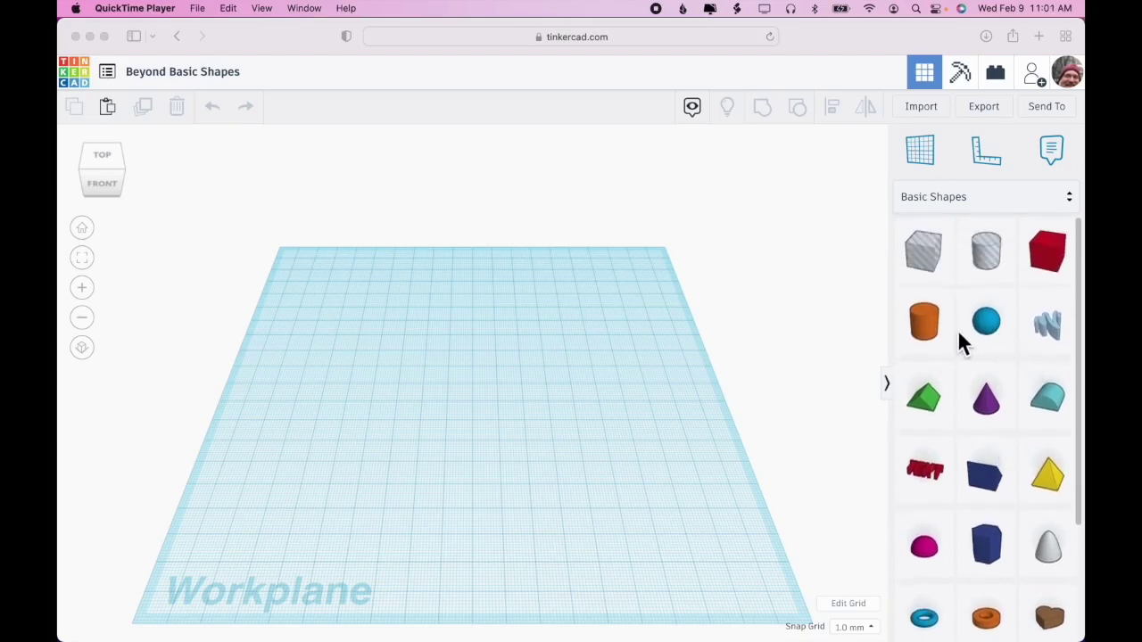
pyautogui.click(833, 335)
pyautogui.click(444, 380)
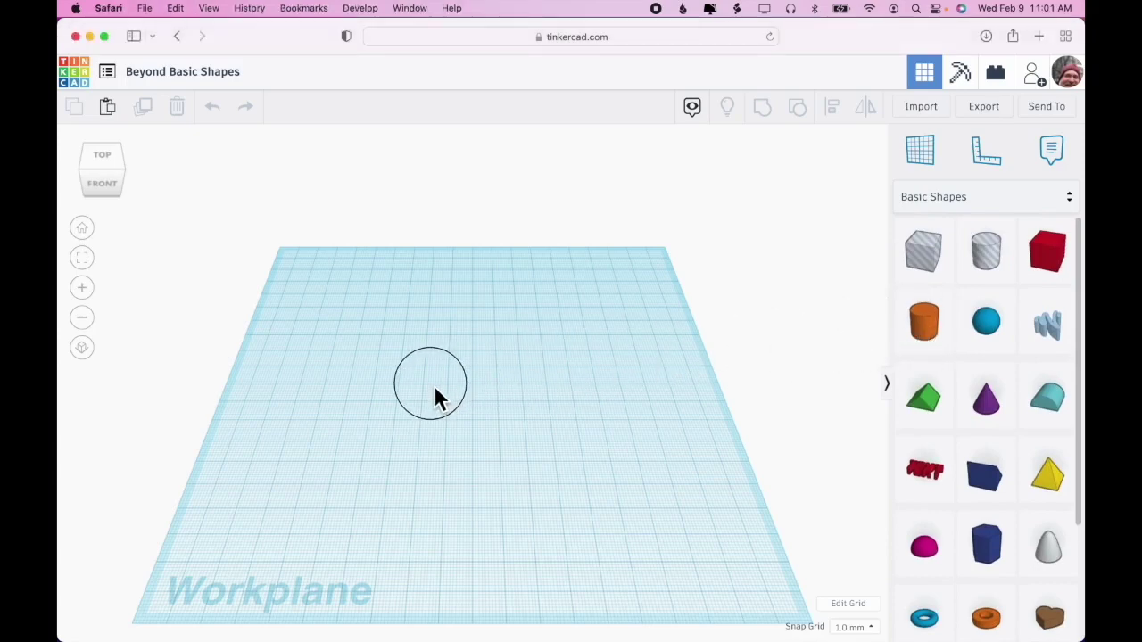
pyautogui.click(488, 393)
# Give the cylinder 64 sides, a 2.05 bevel and 10 bevel segments
pyautogui.scroll(3, 585, 394)
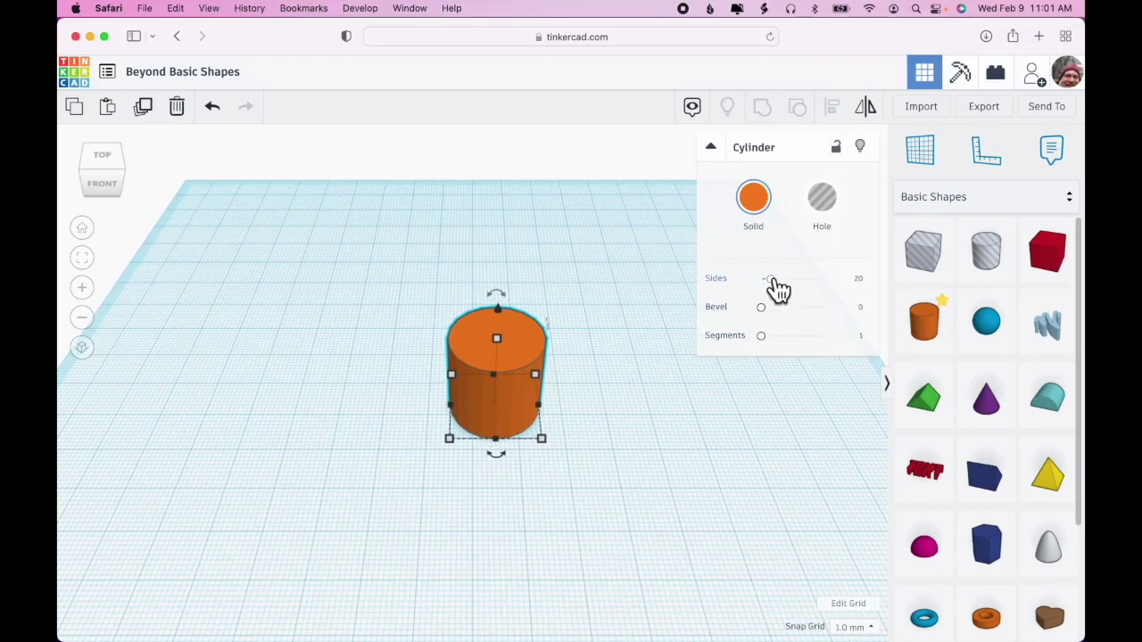
pyautogui.scroll(3, 620, 377)
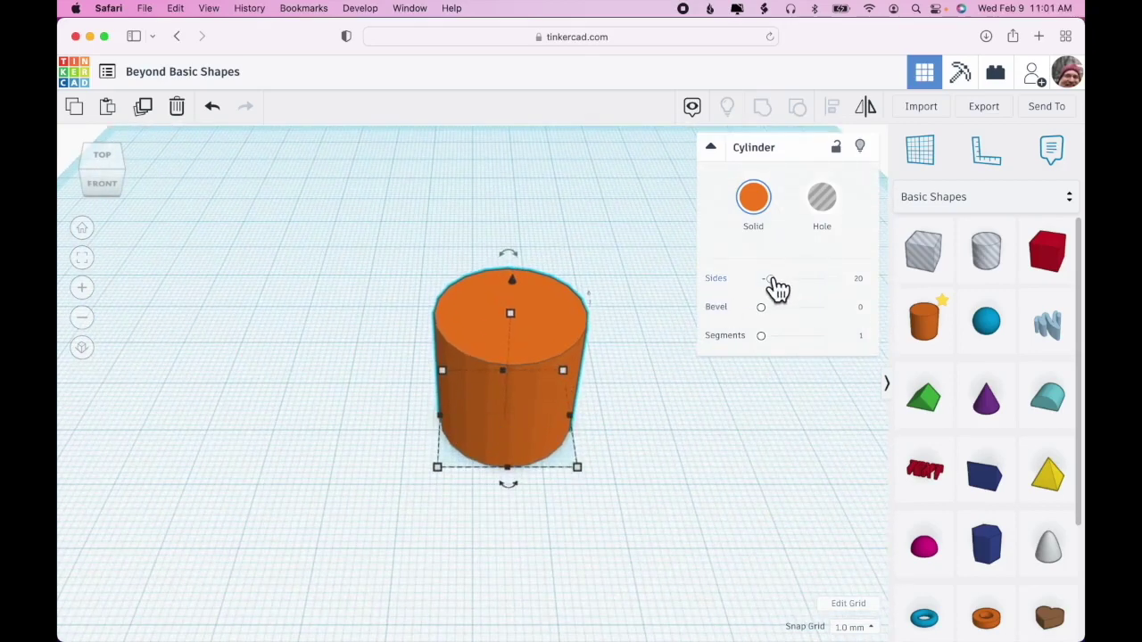
pyautogui.moveTo(772, 282); pyautogui.dragTo(852, 290)
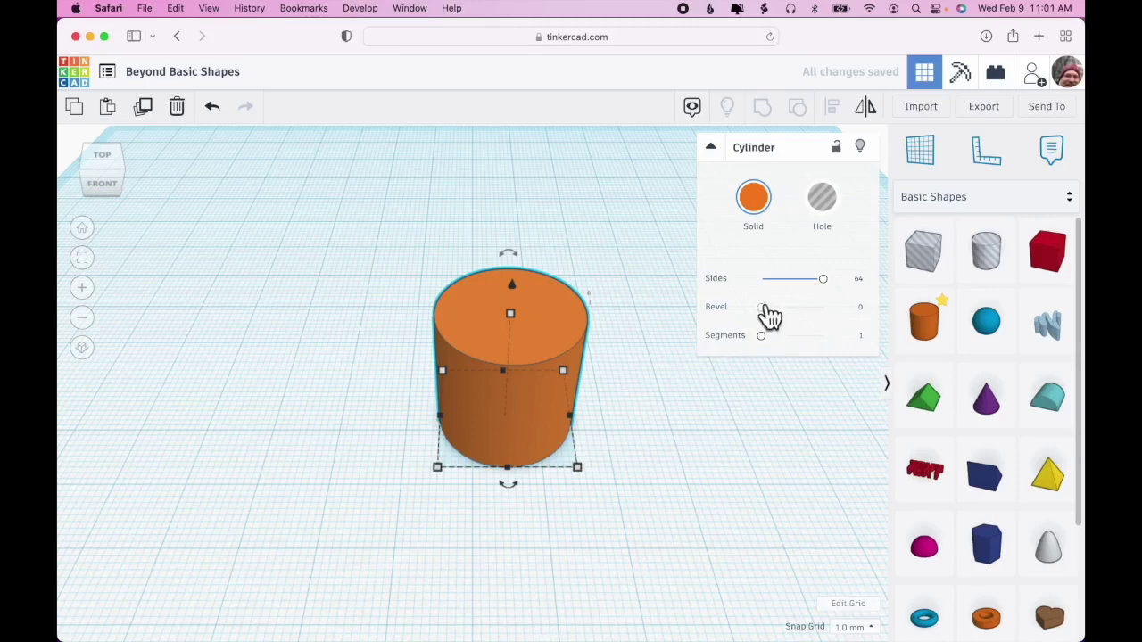
pyautogui.moveTo(764, 308); pyautogui.dragTo(819, 319)
pyautogui.moveTo(727, 470)
pyautogui.mouseDown(button='right')
pyautogui.moveTo(705, 441)
pyautogui.moveTo(716, 465)
pyautogui.mouseUp(button='right')
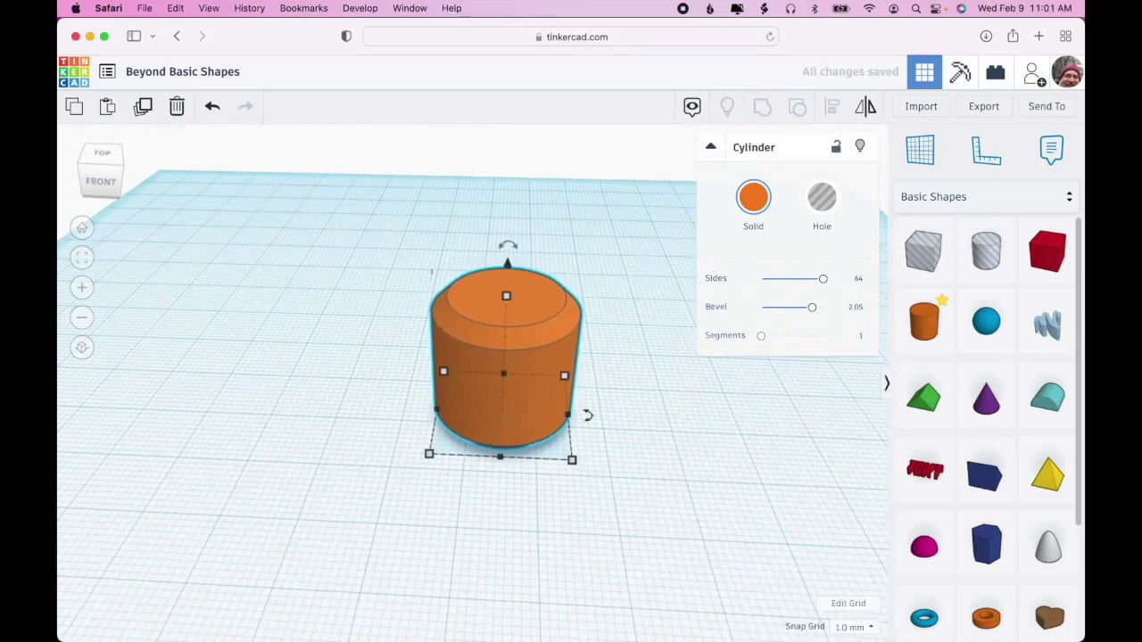
pyautogui.moveTo(762, 337); pyautogui.dragTo(828, 344)
pyautogui.moveTo(745, 408)
pyautogui.mouseDown(button='right')
pyautogui.moveTo(722, 413)
pyautogui.moveTo(716, 363)
pyautogui.moveTo(728, 323)
pyautogui.moveTo(739, 402)
pyautogui.mouseUp(button='right')
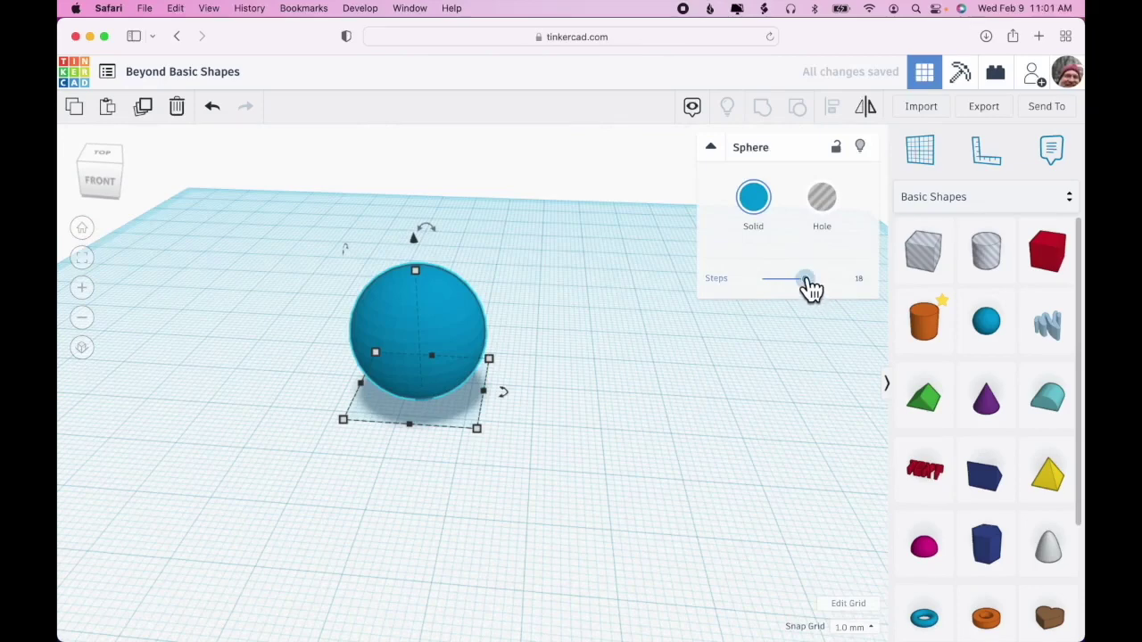
# Raise the sphere's Steps from 18 to 24, then delete the sphere
pyautogui.moveTo(812, 287); pyautogui.dragTo(854, 288)
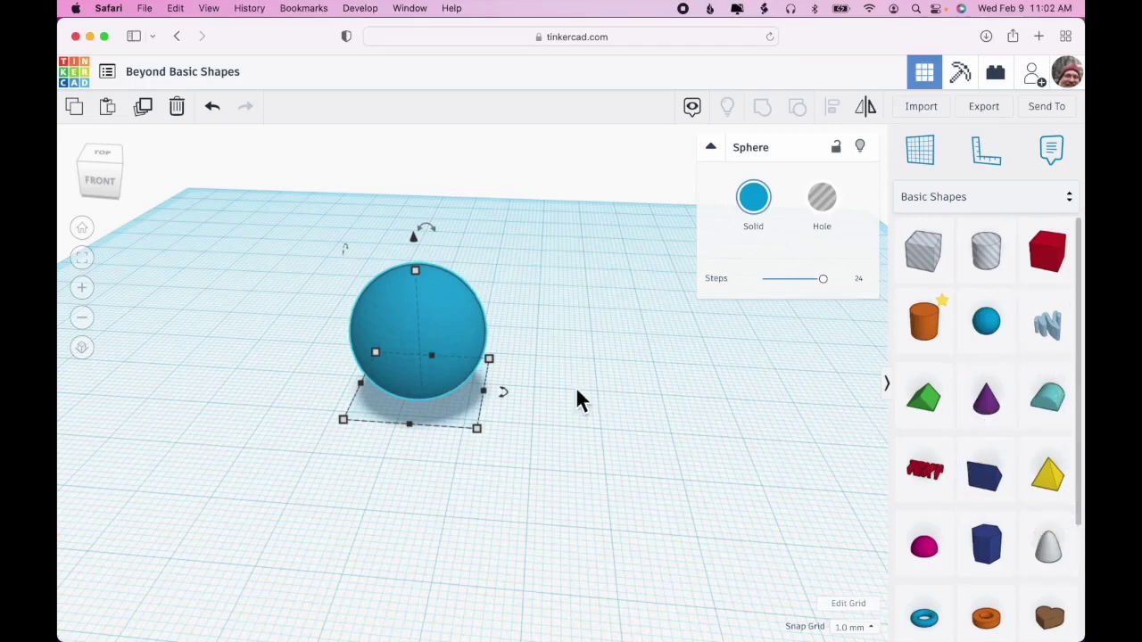
pyautogui.press('Delete')
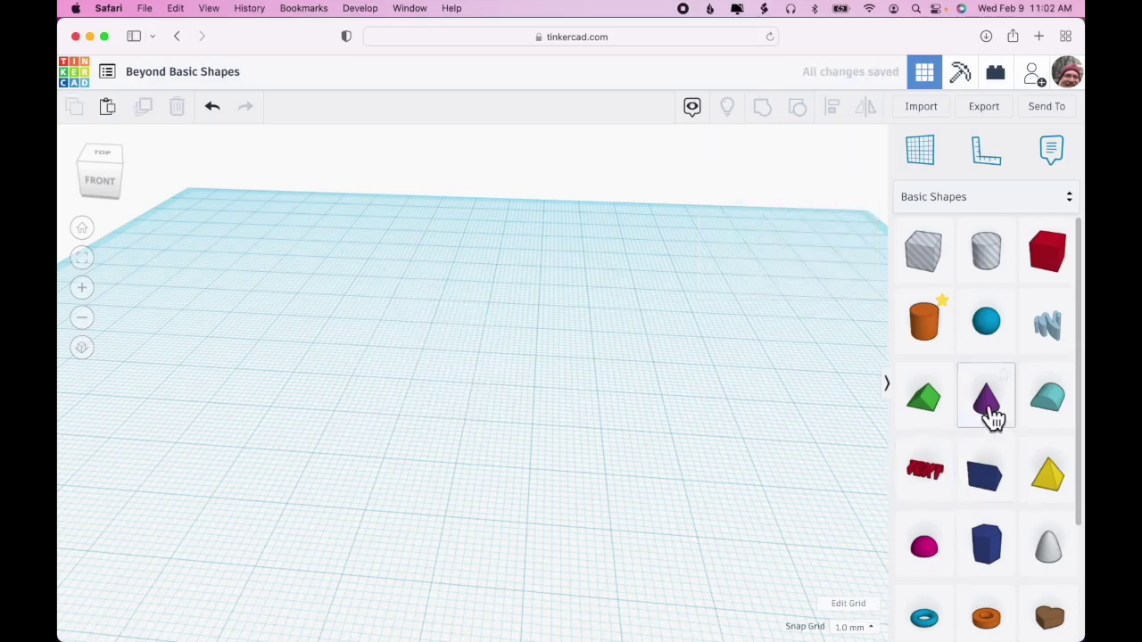
# Place a purple cone and set top radius 4.02, base radius 12.16 and 3 sides
pyautogui.click(993, 417)
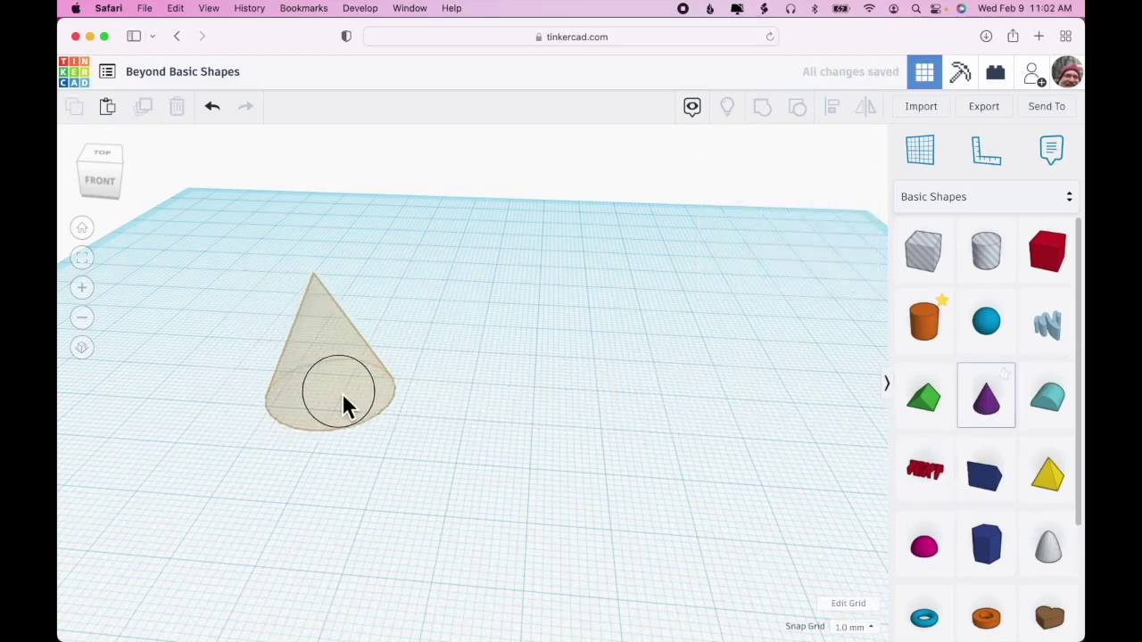
pyautogui.click(342, 403)
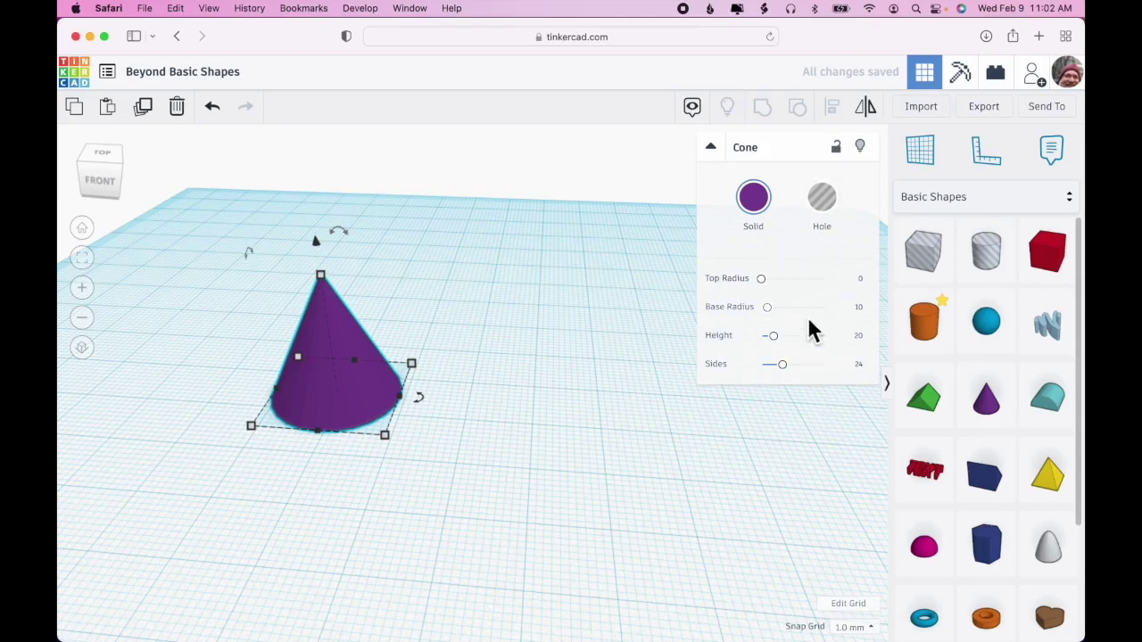
pyautogui.moveTo(762, 279); pyautogui.dragTo(798, 372)
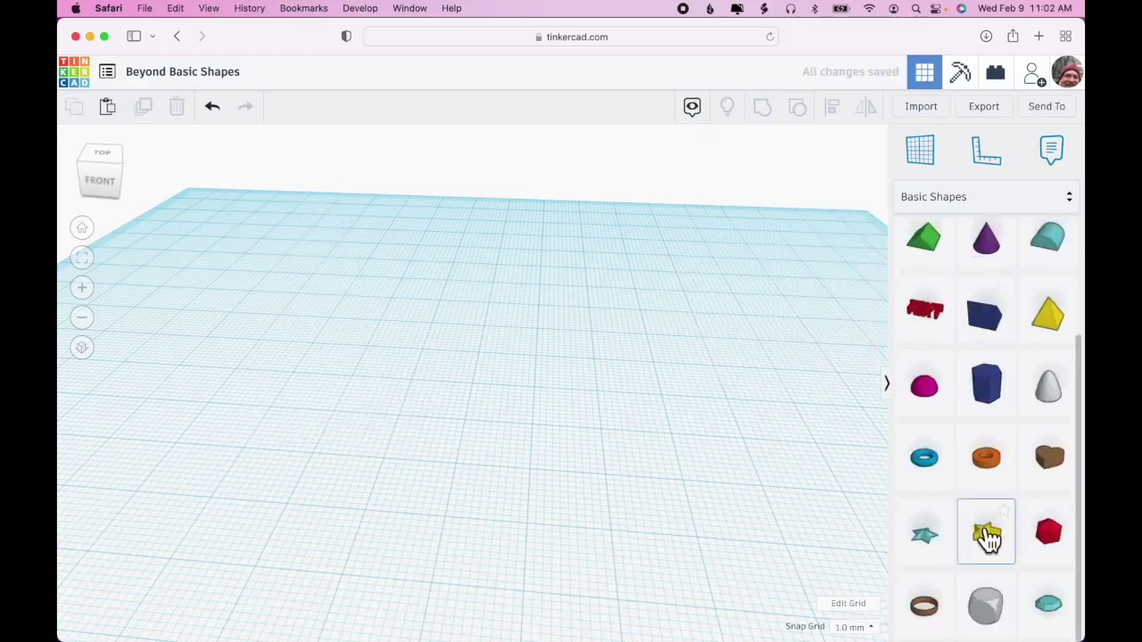
# Add a yellow star and a second teal star to the workplane
pyautogui.moveTo(987, 533); pyautogui.dragTo(361, 428)
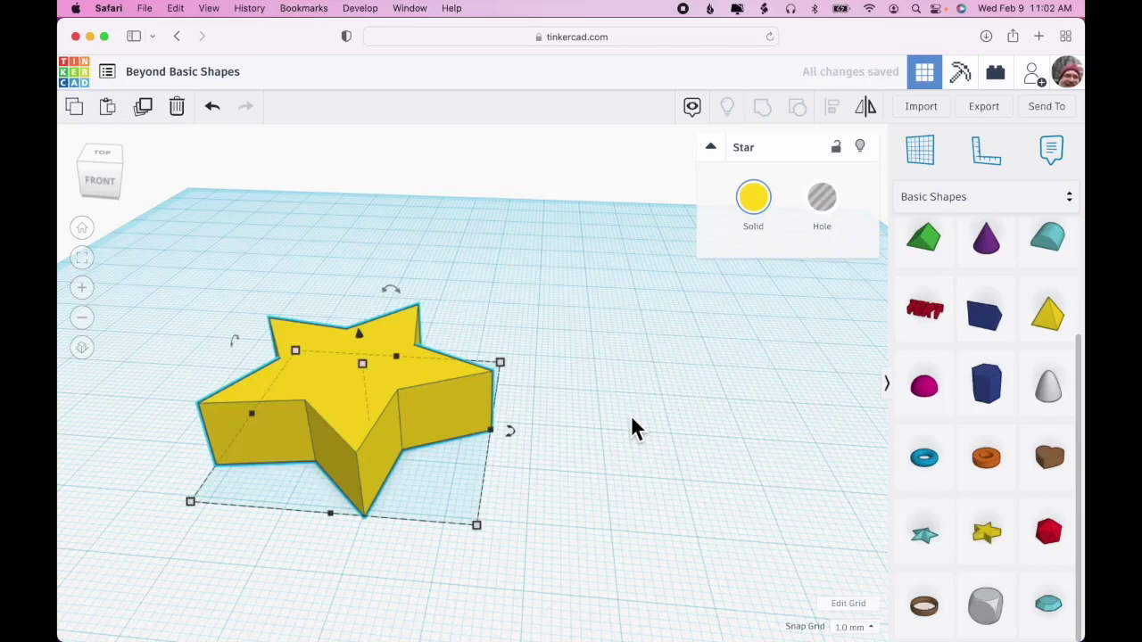
pyautogui.moveTo(630, 419); pyautogui.dragTo(761, 320, button='right')
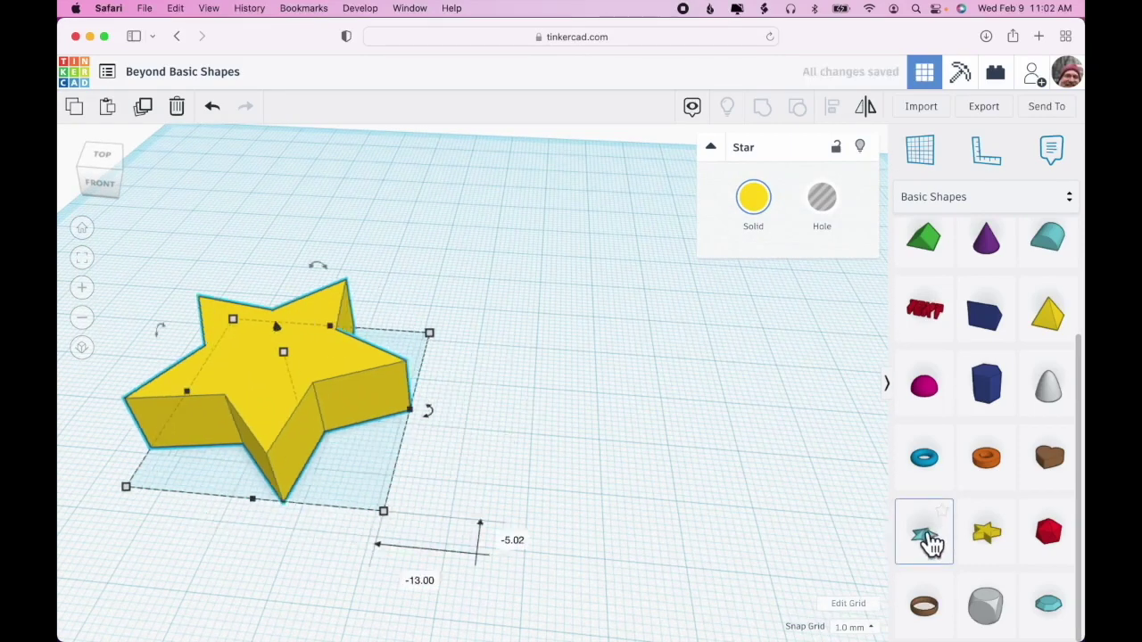
pyautogui.moveTo(926, 535); pyautogui.dragTo(570, 451)
pyautogui.moveTo(814, 455); pyautogui.dragTo(819, 501, button='right')
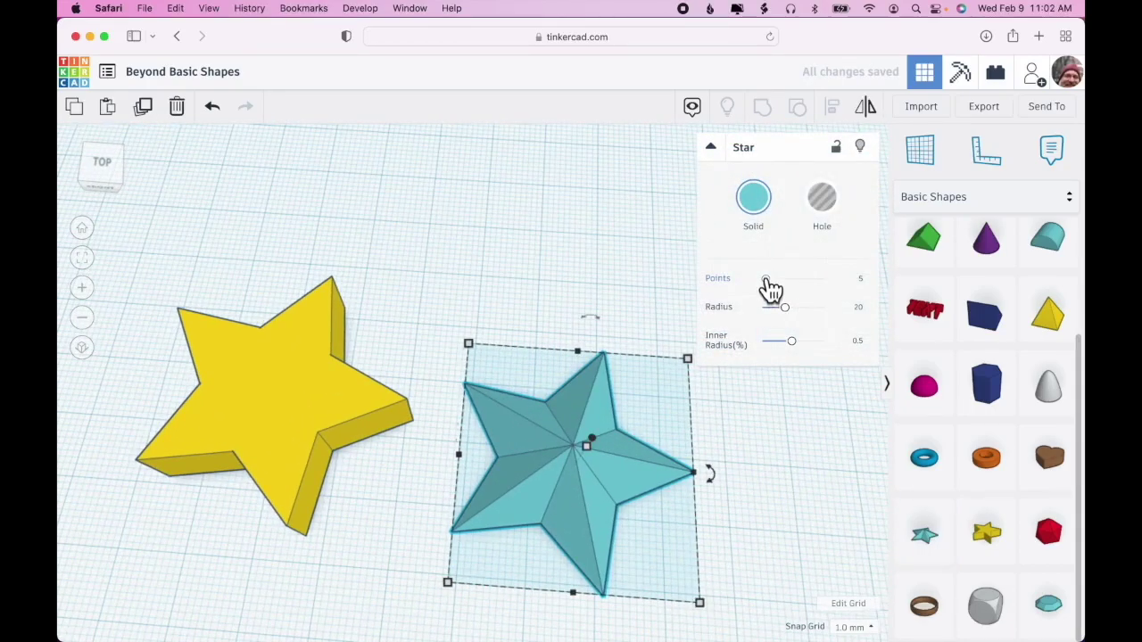
# Give the teal star 10 points and 0.72 inner radius, lower its height to 4, then delete it
pyautogui.moveTo(769, 289); pyautogui.dragTo(806, 348)
pyautogui.click(797, 452)
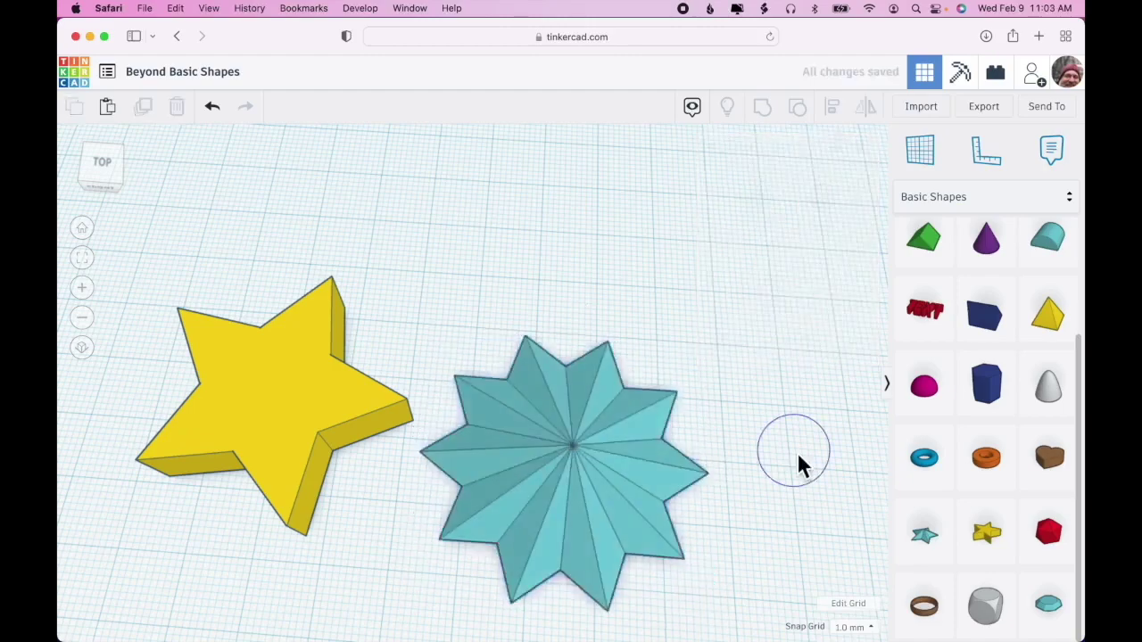
pyautogui.moveTo(796, 452); pyautogui.dragTo(622, 403, button='right')
pyautogui.click(578, 403)
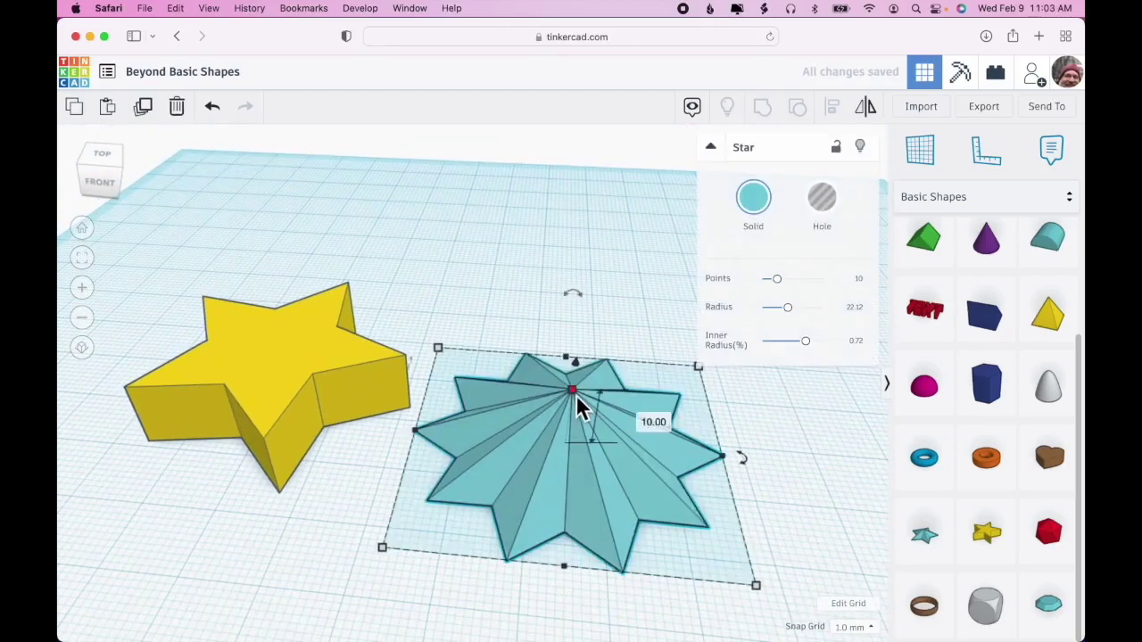
pyautogui.moveTo(576, 401); pyautogui.dragTo(764, 414)
pyautogui.moveTo(764, 415); pyautogui.dragTo(771, 472, button='right')
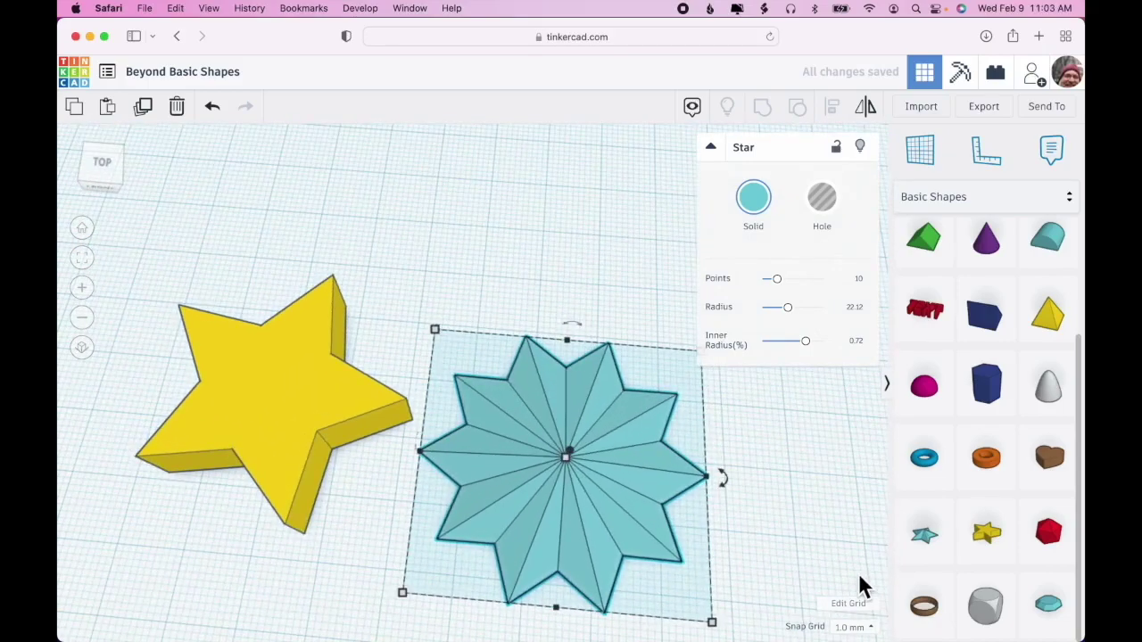
pyautogui.press('Delete')
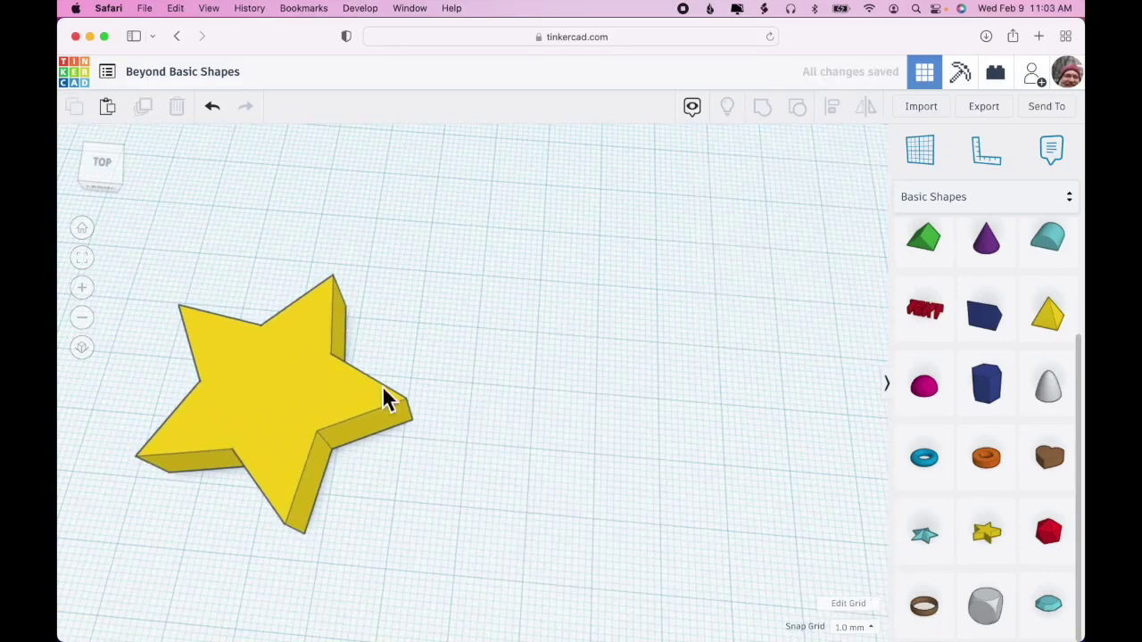
pyautogui.click(288, 390)
# Delete the yellow star and place an orange tube on the workplane
pyautogui.press('Delete')
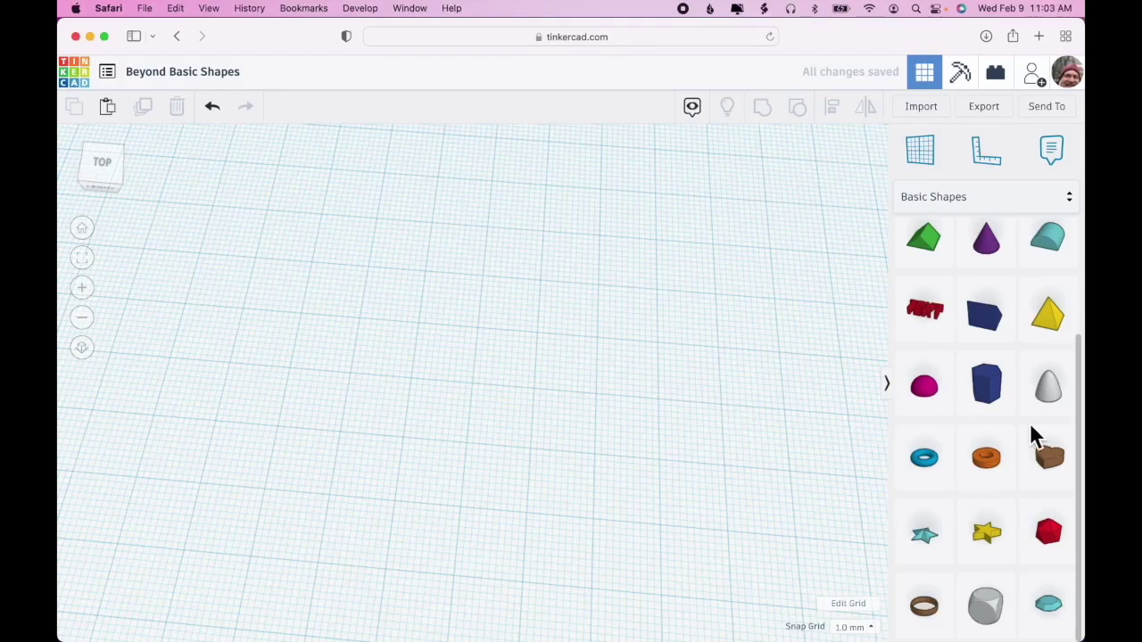
pyautogui.scroll(1, 1032, 432)
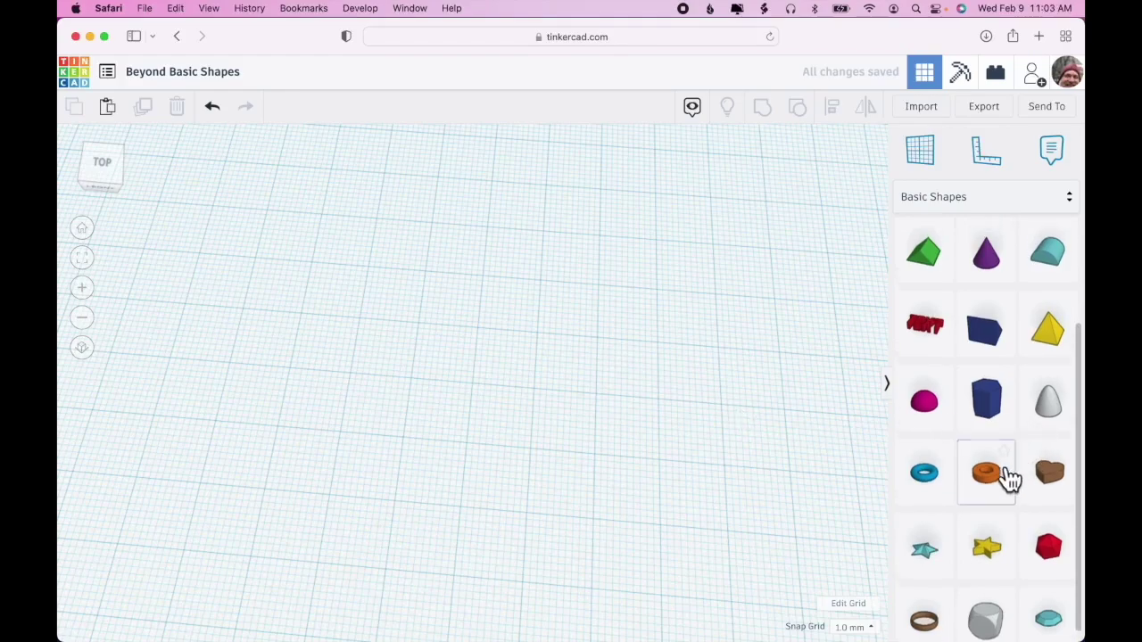
pyautogui.moveTo(997, 482); pyautogui.dragTo(550, 413)
pyautogui.moveTo(550, 413); pyautogui.dragTo(529, 404, button='right')
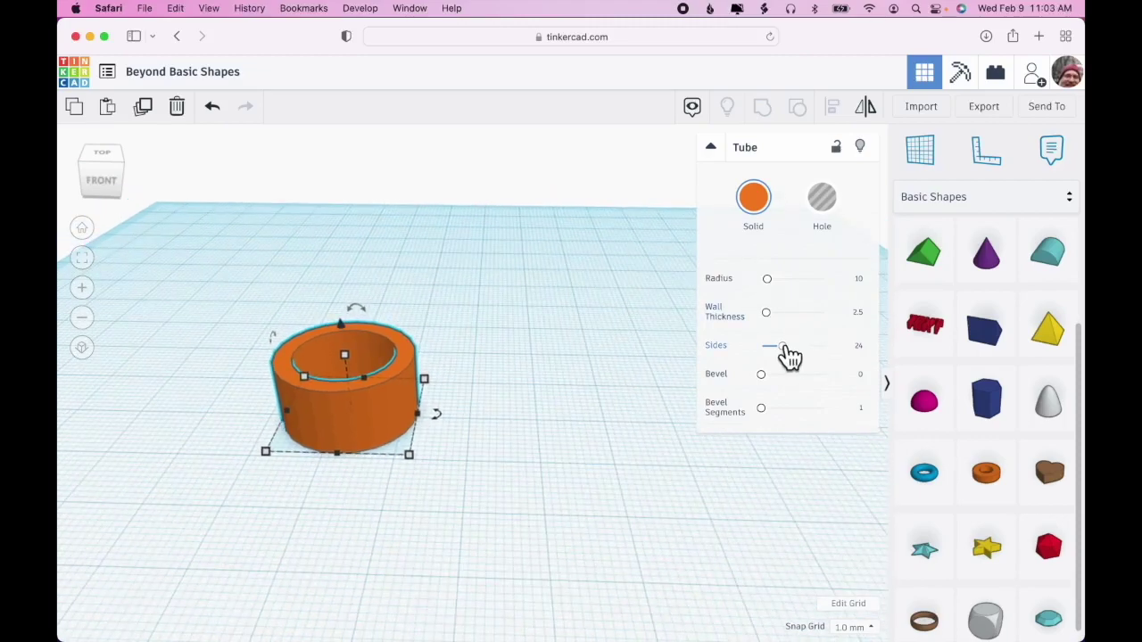
# Give the tube 64 sides, a larger radius and a wall thickness of 4
pyautogui.moveTo(789, 356)
pyautogui.mouseDown()
pyautogui.moveTo(826, 347)
pyautogui.moveTo(769, 357)
pyautogui.mouseUp()
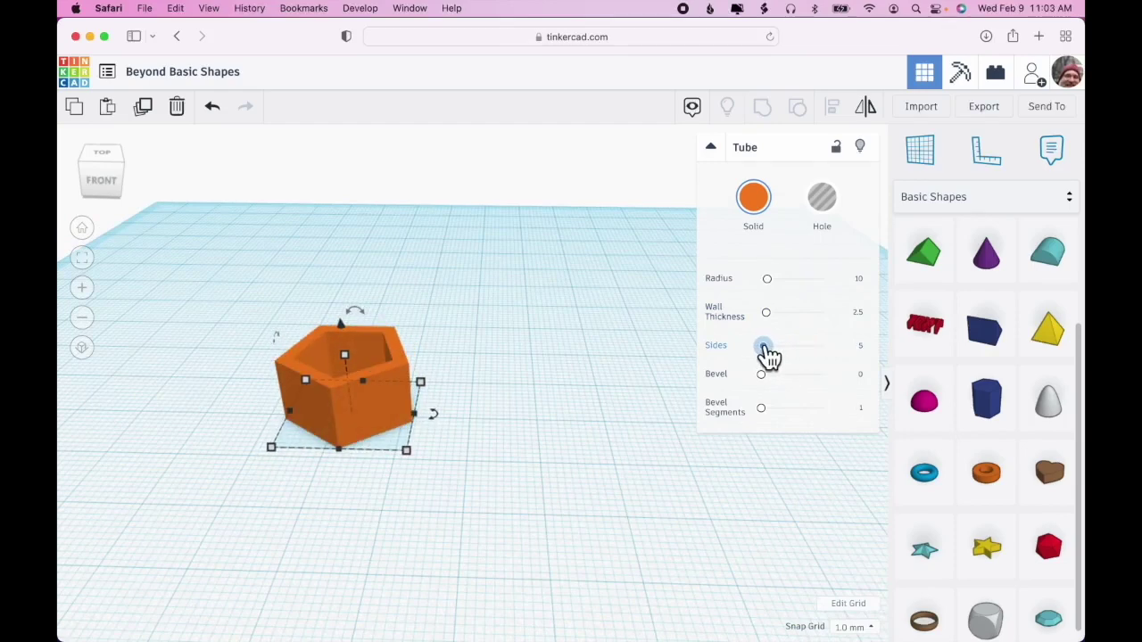
pyautogui.moveTo(769, 357); pyautogui.dragTo(764, 357)
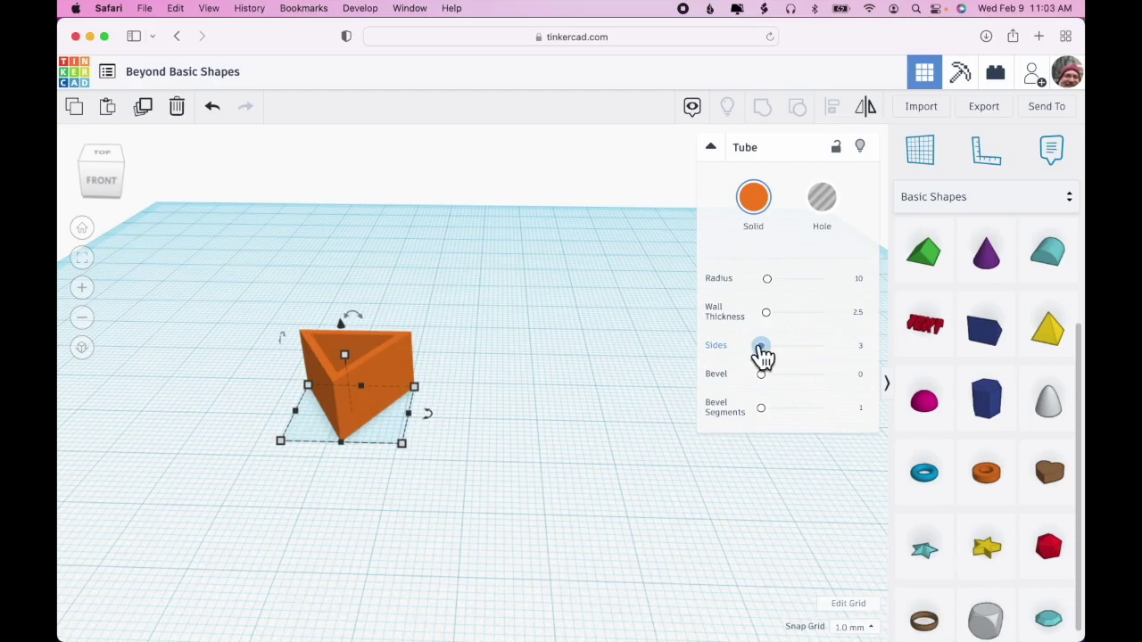
pyautogui.moveTo(766, 356); pyautogui.dragTo(848, 364)
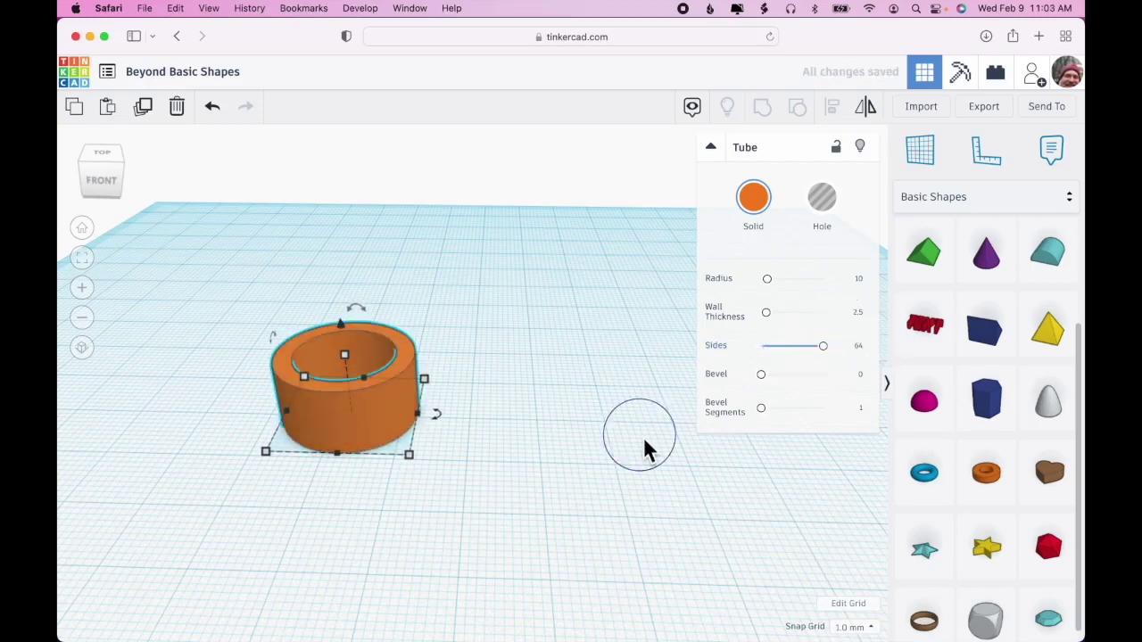
pyautogui.moveTo(645, 489); pyautogui.dragTo(624, 512, button='right')
pyautogui.moveTo(774, 288); pyautogui.dragTo(782, 288)
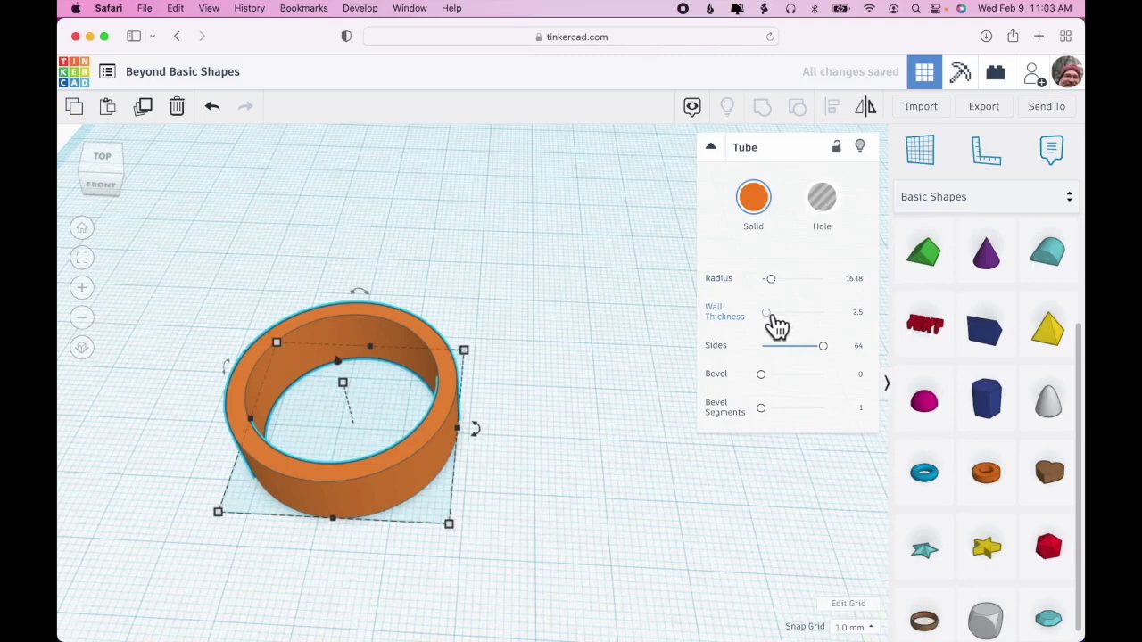
pyautogui.click(858, 313)
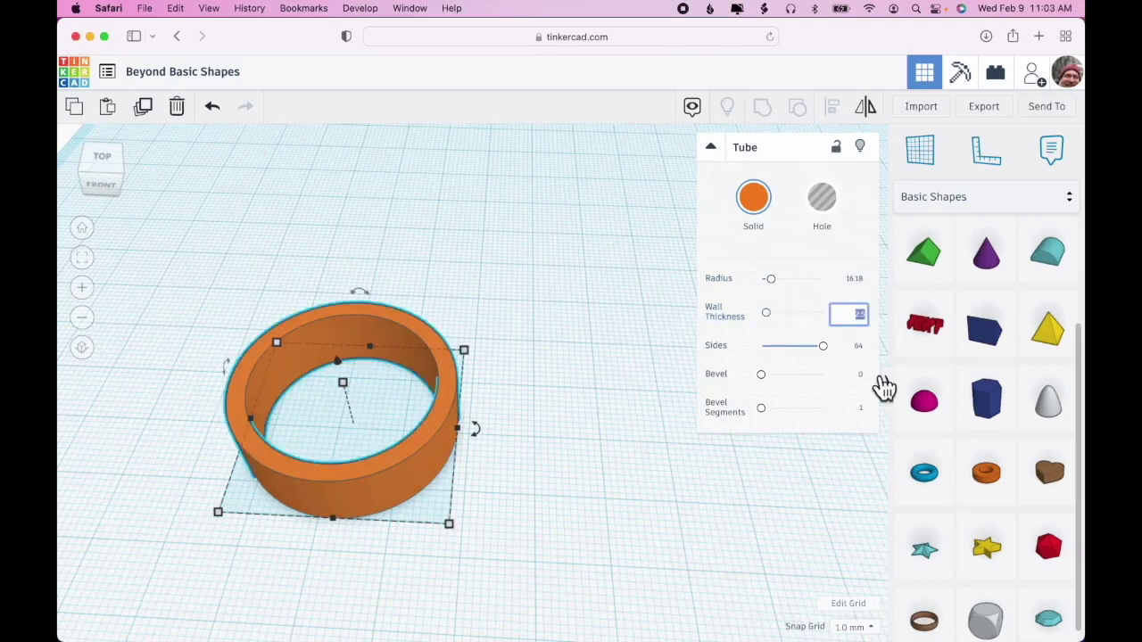
pyautogui.write('4')
pyautogui.press('Return')
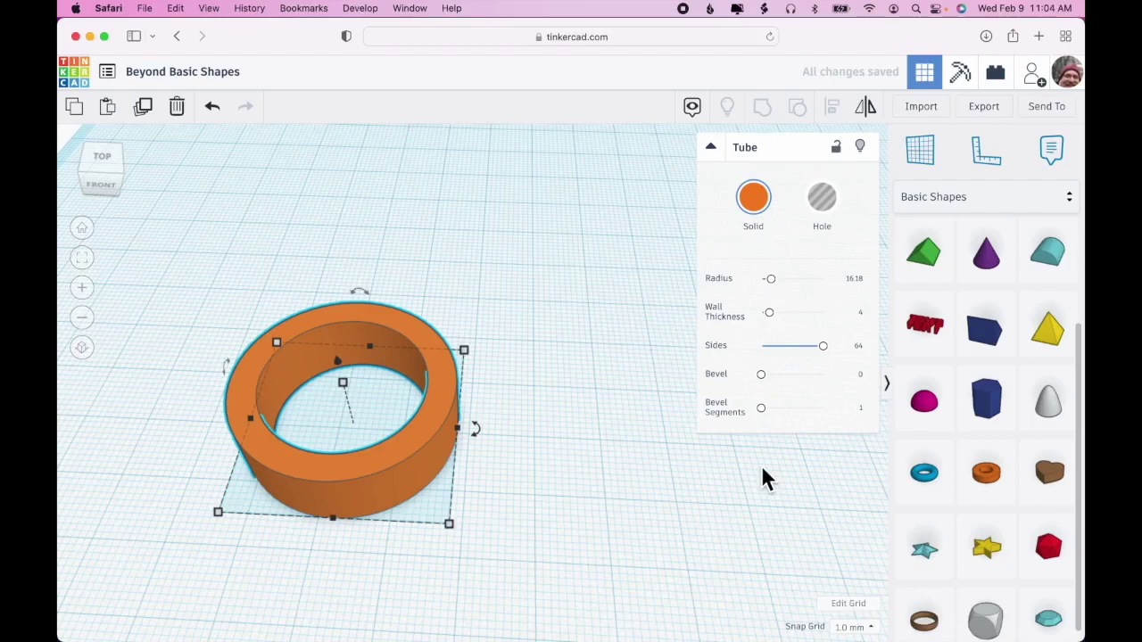
# Bevel the tube's edges to 1.87 with 10 bevel segments
pyautogui.moveTo(761, 465); pyautogui.dragTo(687, 469, button='right')
pyautogui.moveTo(762, 374); pyautogui.dragTo(783, 382)
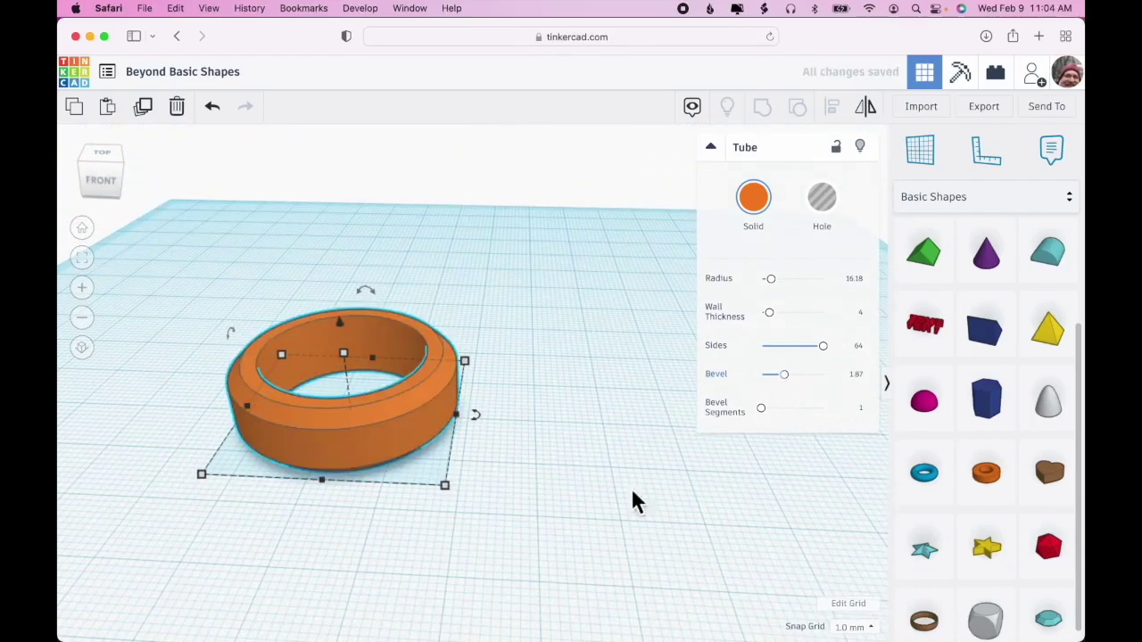
pyautogui.moveTo(589, 492); pyautogui.dragTo(580, 504, button='right')
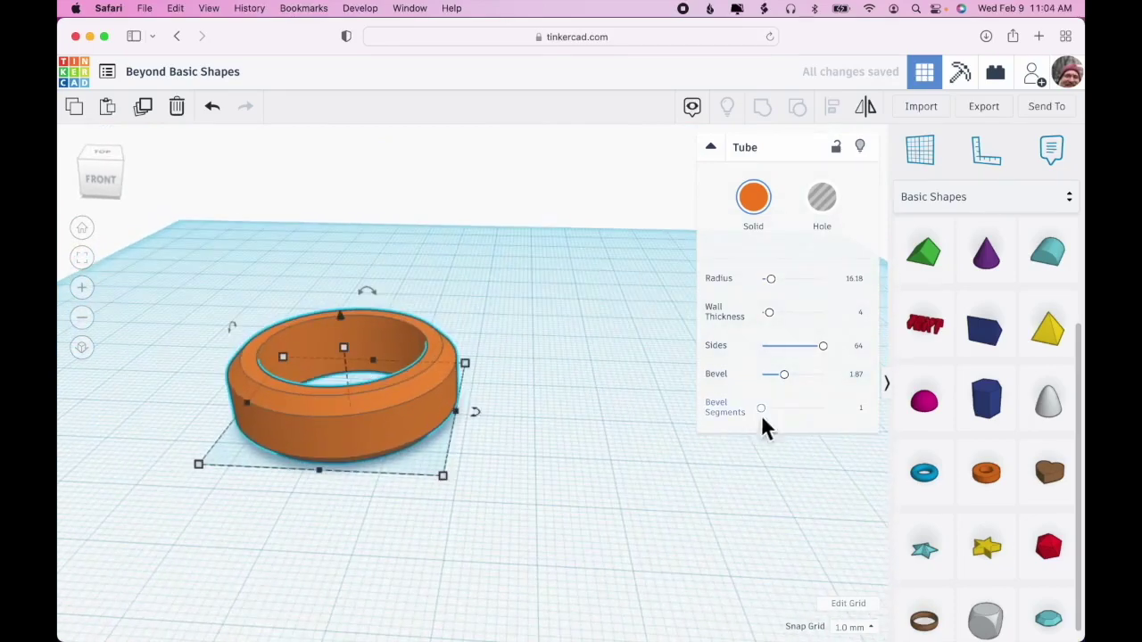
pyautogui.moveTo(765, 416); pyautogui.dragTo(843, 412)
pyautogui.moveTo(589, 506)
pyautogui.mouseDown(button='right')
pyautogui.moveTo(605, 434)
pyautogui.moveTo(597, 526)
pyautogui.mouseUp(button='right')
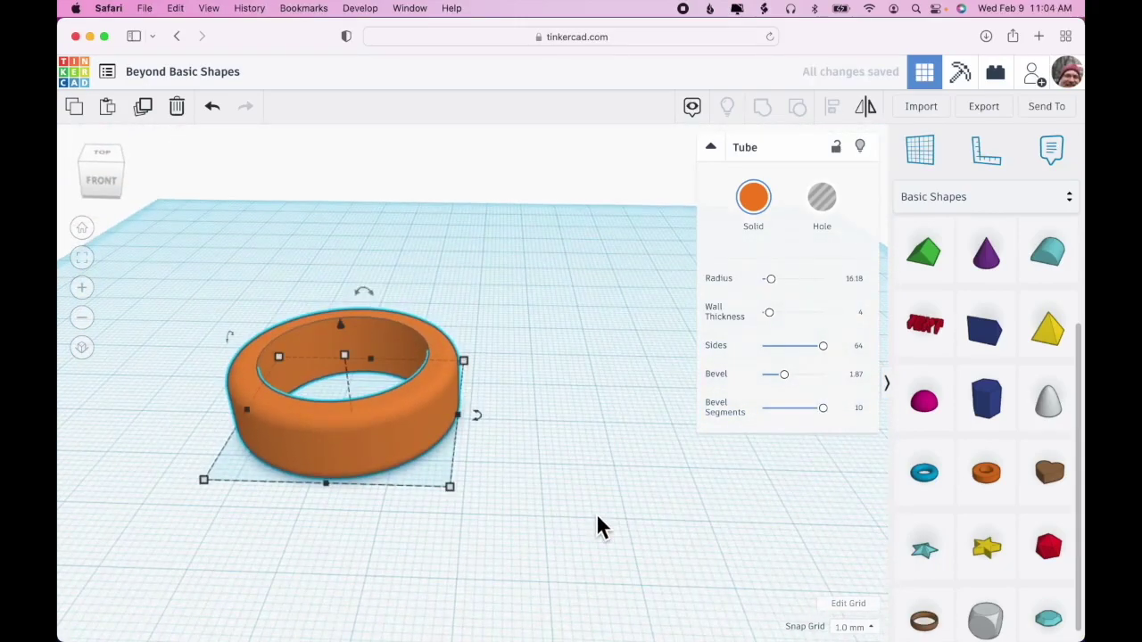
# Delete the tube, add a blue freehand scribble of height 10, then a red box
pyautogui.press('Delete')
pyautogui.scroll(3, 1027, 331)
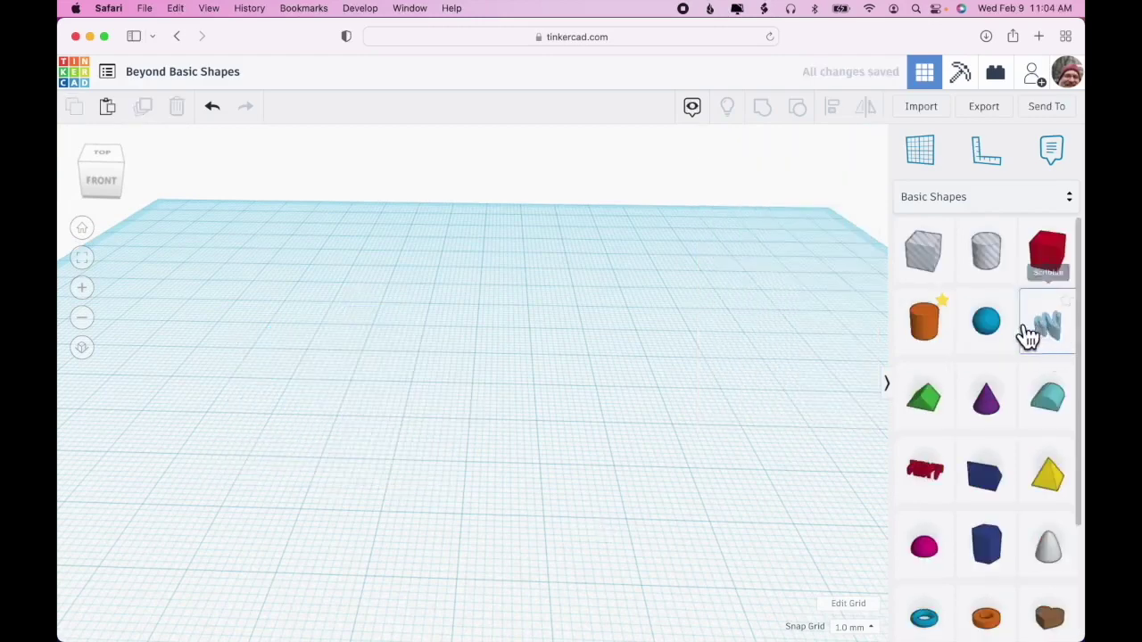
pyautogui.moveTo(1042, 328)
pyautogui.mouseDown()
pyautogui.moveTo(690, 360)
pyautogui.moveTo(410, 409)
pyautogui.mouseUp()
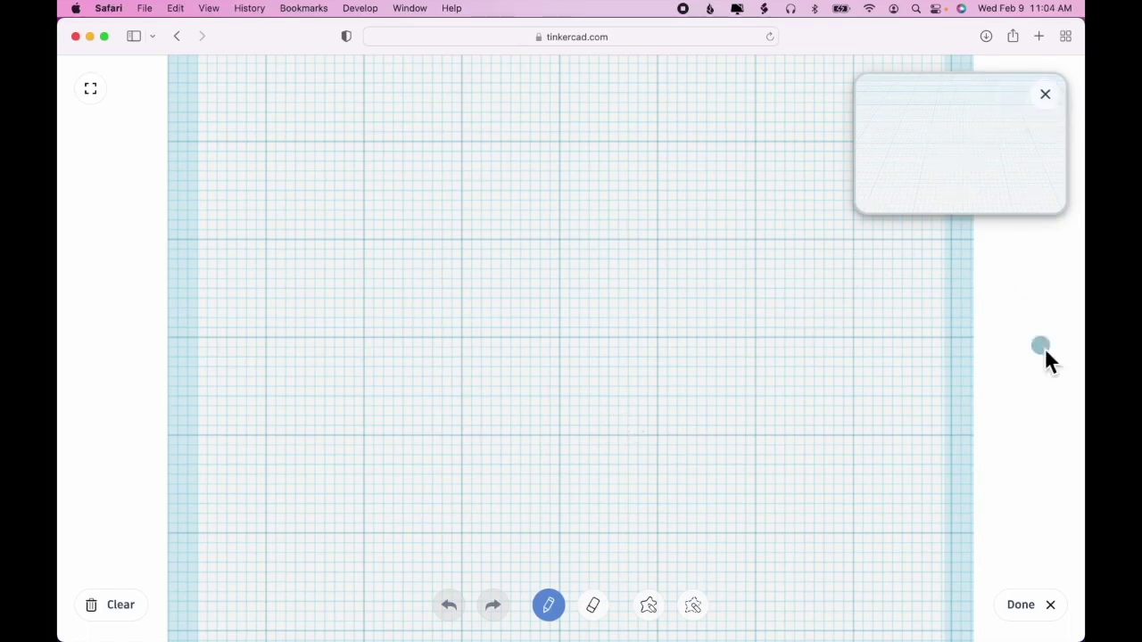
pyautogui.click(1056, 606)
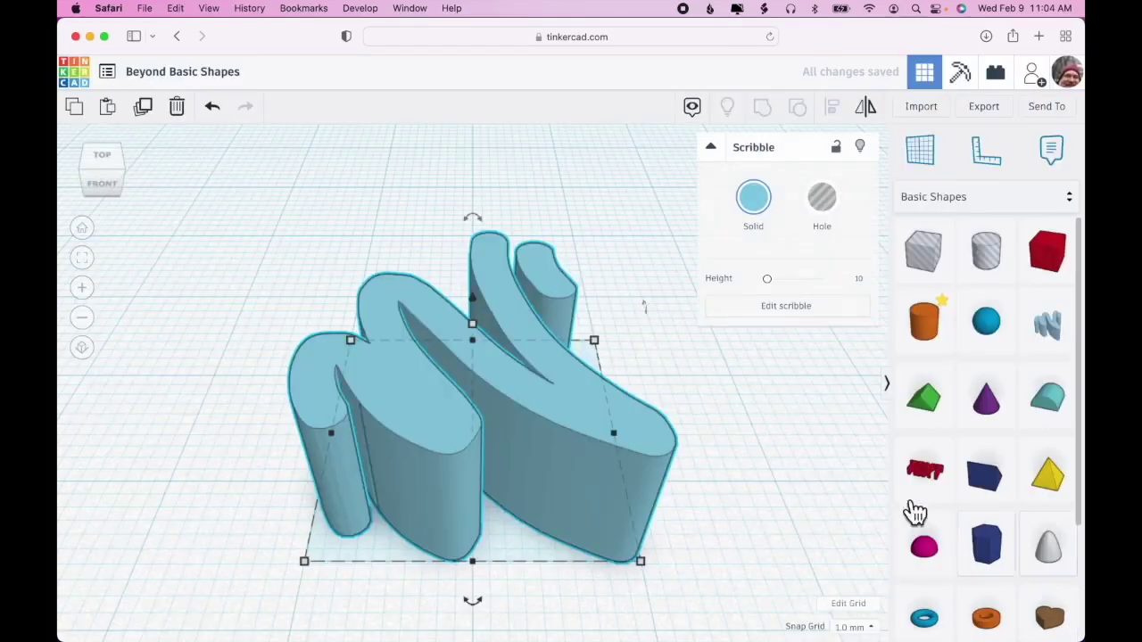
pyautogui.moveTo(1047, 250)
pyautogui.mouseDown()
pyautogui.moveTo(510, 220)
pyautogui.moveTo(290, 228)
pyautogui.mouseUp()
# Delete the blue scribble and start a new scribble sketch
pyautogui.click(631, 498)
pyautogui.press('Delete')
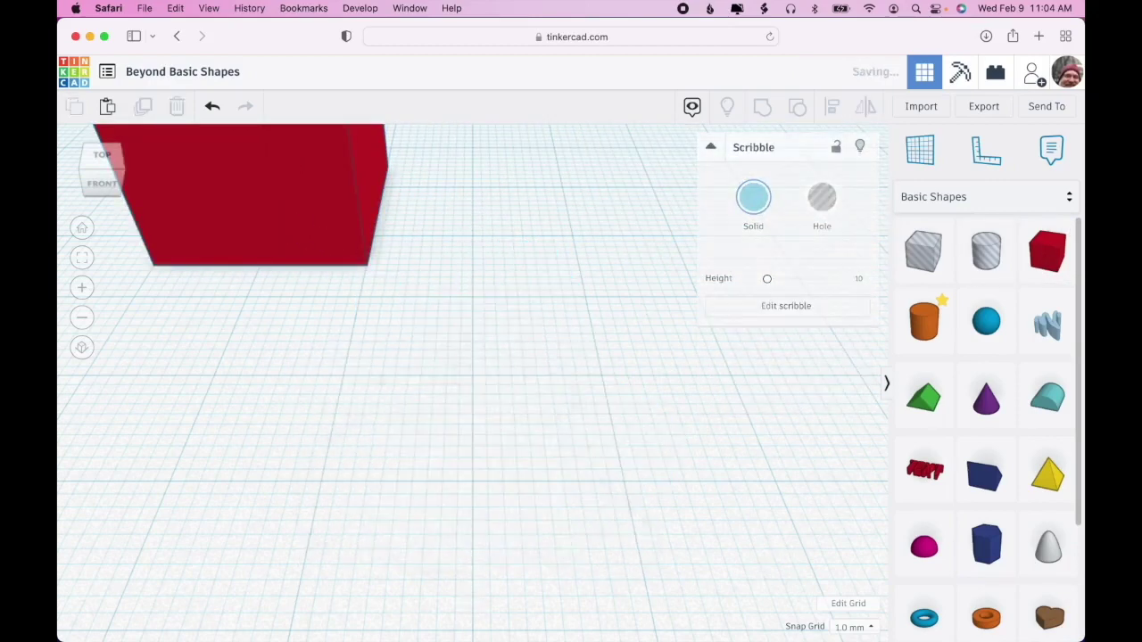
pyautogui.moveTo(1044, 327)
pyautogui.mouseDown()
pyautogui.moveTo(419, 401)
pyautogui.moveTo(490, 407)
pyautogui.mouseUp()
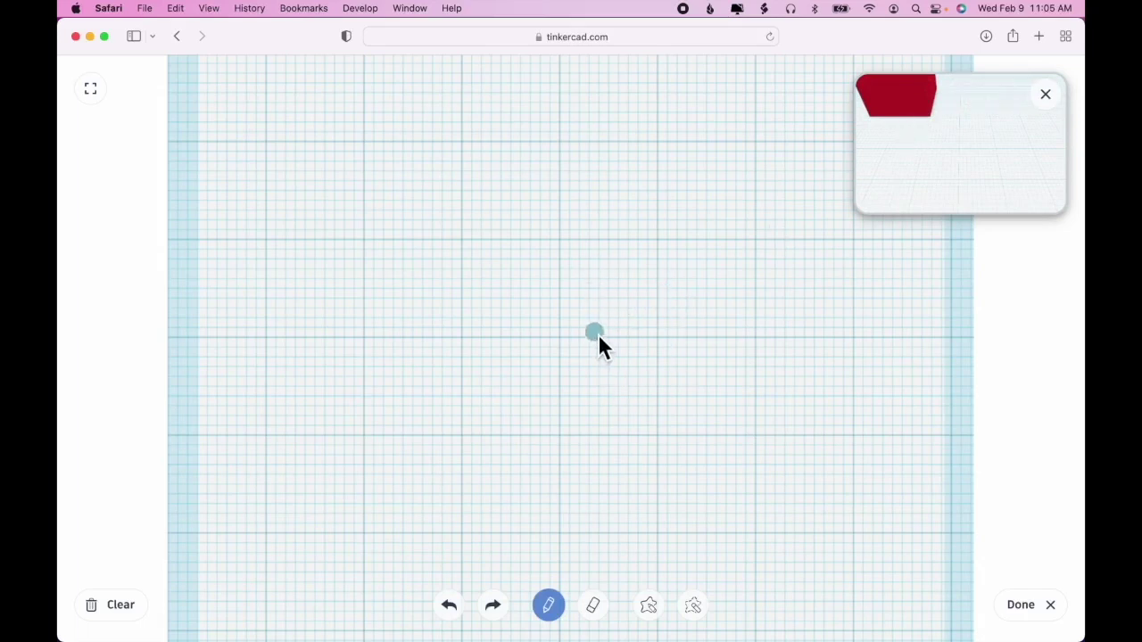
# Draw an oval ring split by a vertical divider, erasing and redrawing the divider
pyautogui.moveTo(598, 336)
pyautogui.mouseDown()
pyautogui.moveTo(547, 333)
pyautogui.moveTo(503, 366)
pyautogui.moveTo(566, 439)
pyautogui.moveTo(611, 435)
pyautogui.moveTo(638, 417)
pyautogui.moveTo(655, 365)
pyautogui.mouseUp()
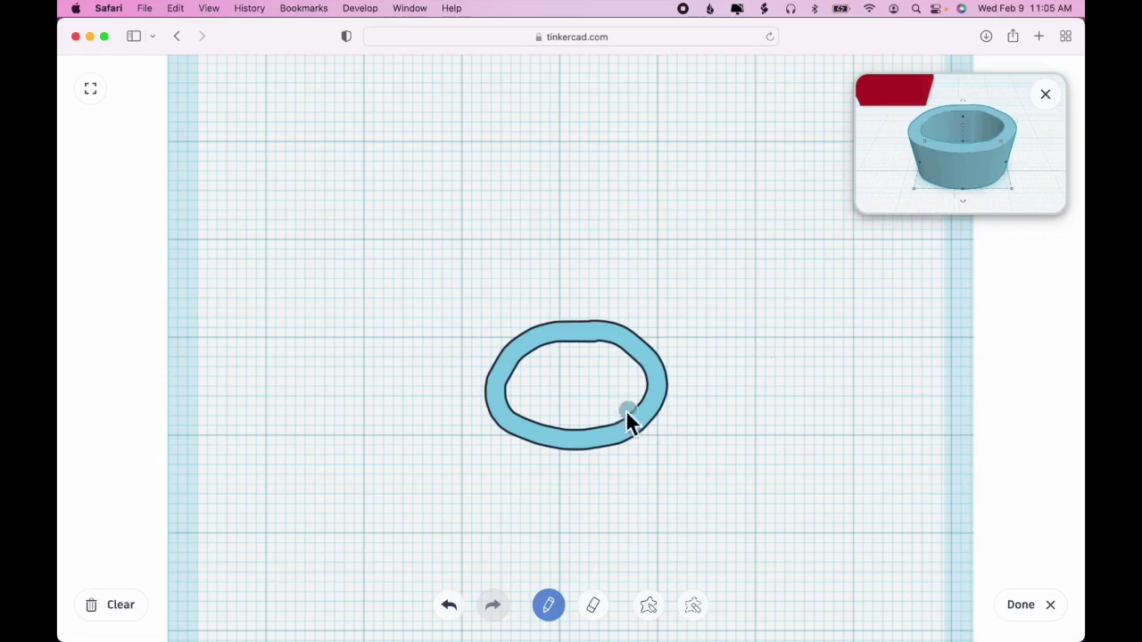
pyautogui.moveTo(579, 342); pyautogui.dragTo(582, 431)
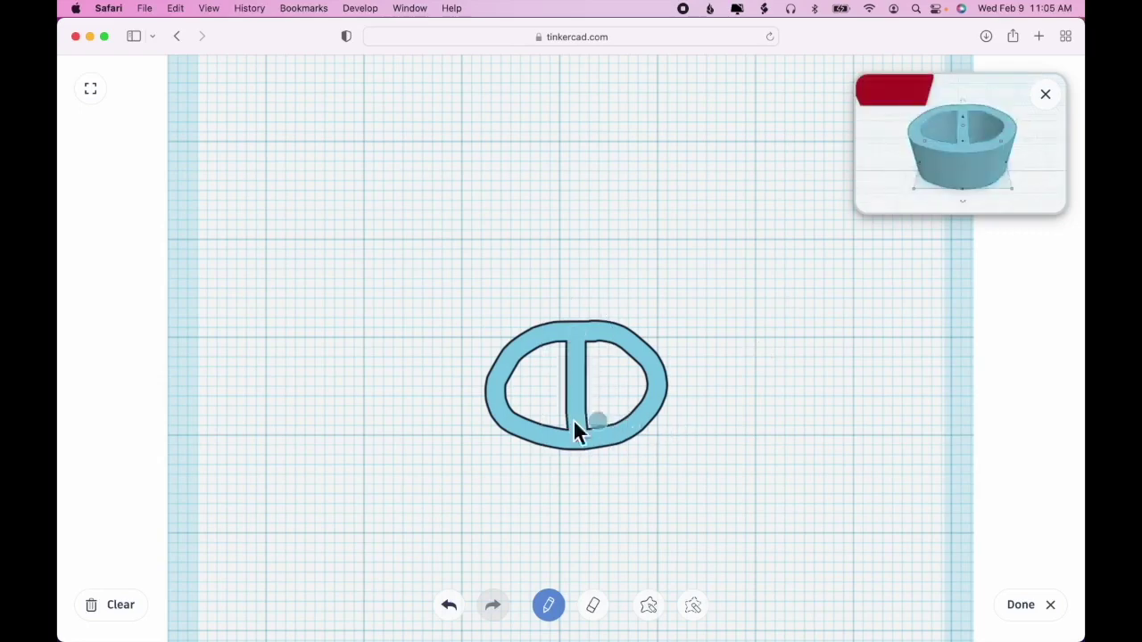
pyautogui.moveTo(992, 143)
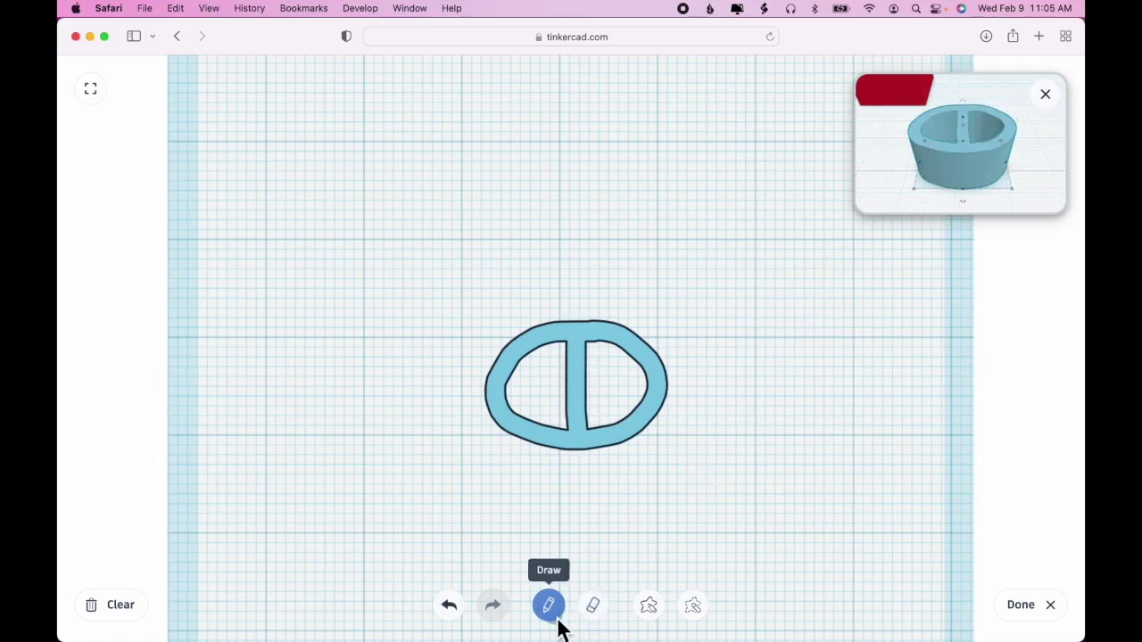
pyautogui.click(592, 625)
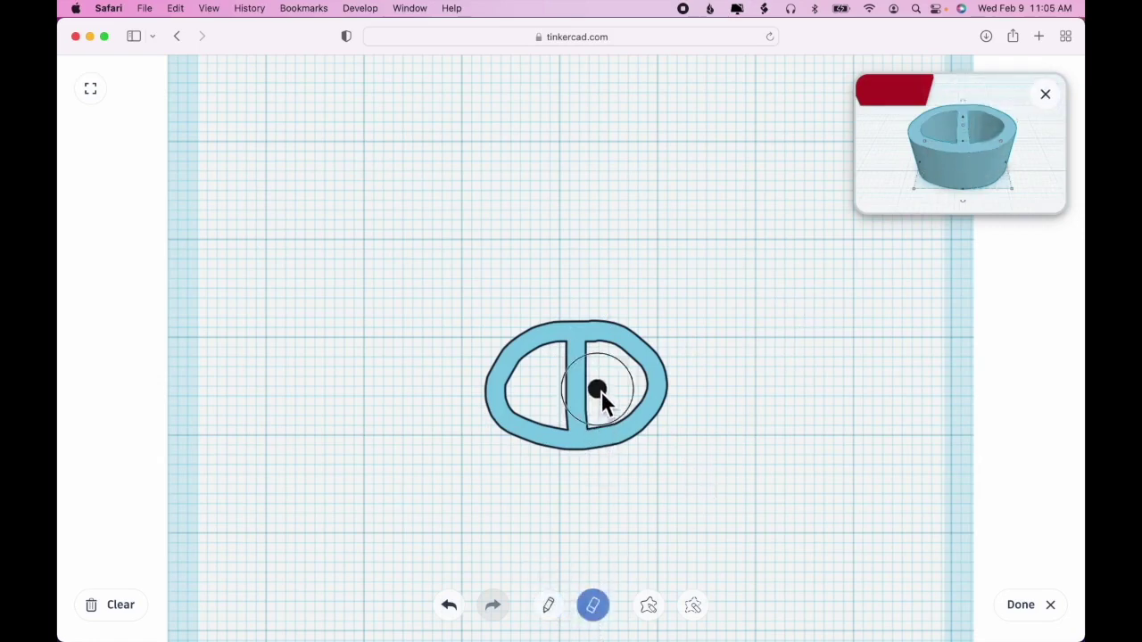
pyautogui.moveTo(598, 391); pyautogui.dragTo(566, 400)
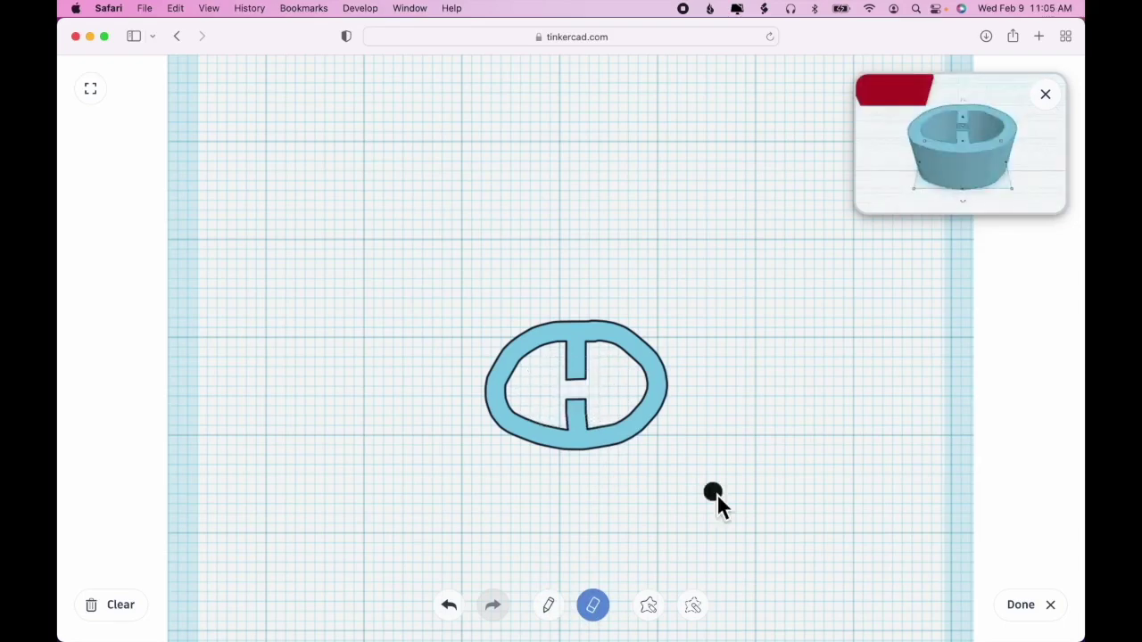
pyautogui.click(548, 605)
pyautogui.moveTo(572, 344); pyautogui.dragTo(579, 405)
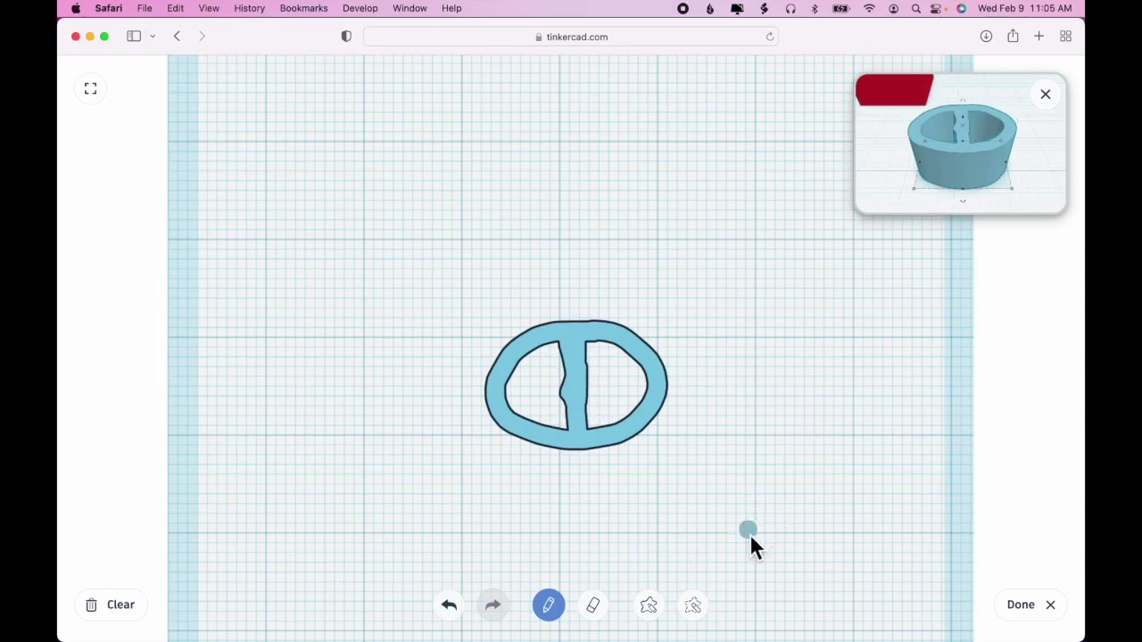
pyautogui.click(650, 608)
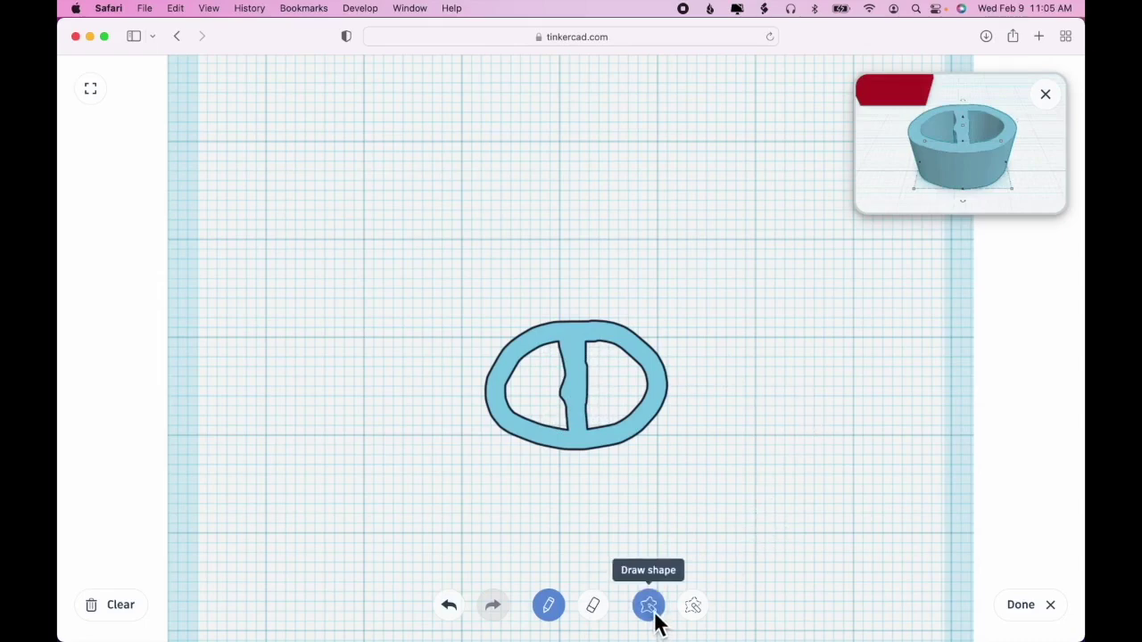
# Draw a filled blob right of the ring, cut a hole in it, and touch it up
pyautogui.click(656, 613)
pyautogui.moveTo(790, 419)
pyautogui.mouseDown()
pyautogui.moveTo(759, 425)
pyautogui.moveTo(724, 459)
pyautogui.moveTo(758, 496)
pyautogui.moveTo(810, 495)
pyautogui.moveTo(837, 461)
pyautogui.moveTo(845, 414)
pyautogui.moveTo(834, 400)
pyautogui.moveTo(809, 396)
pyautogui.moveTo(746, 442)
pyautogui.mouseUp()
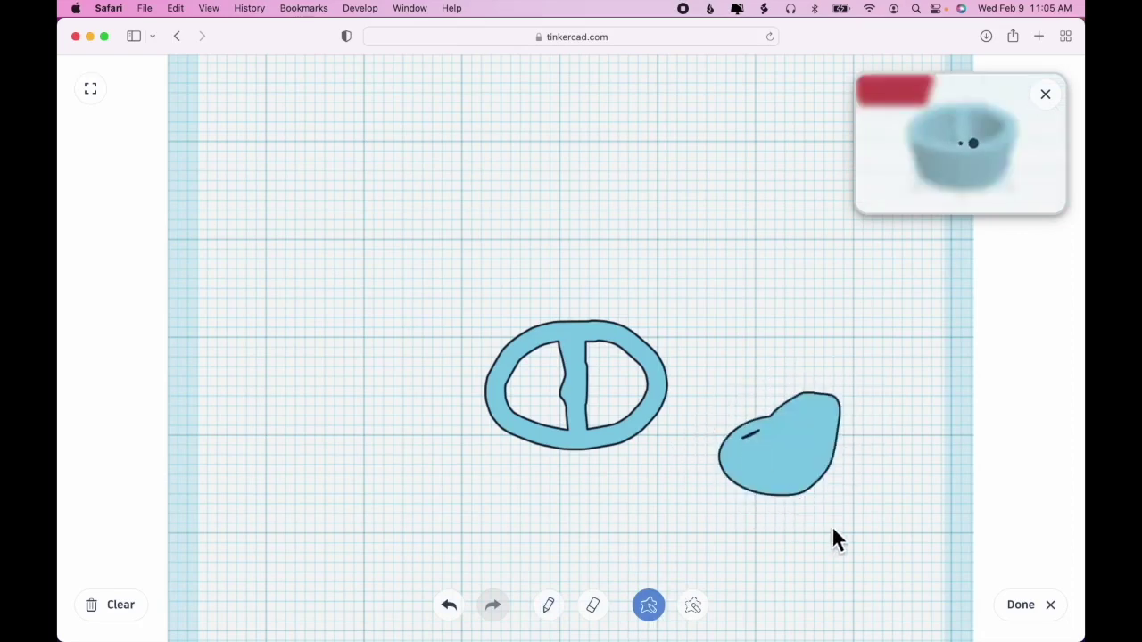
pyautogui.click(700, 614)
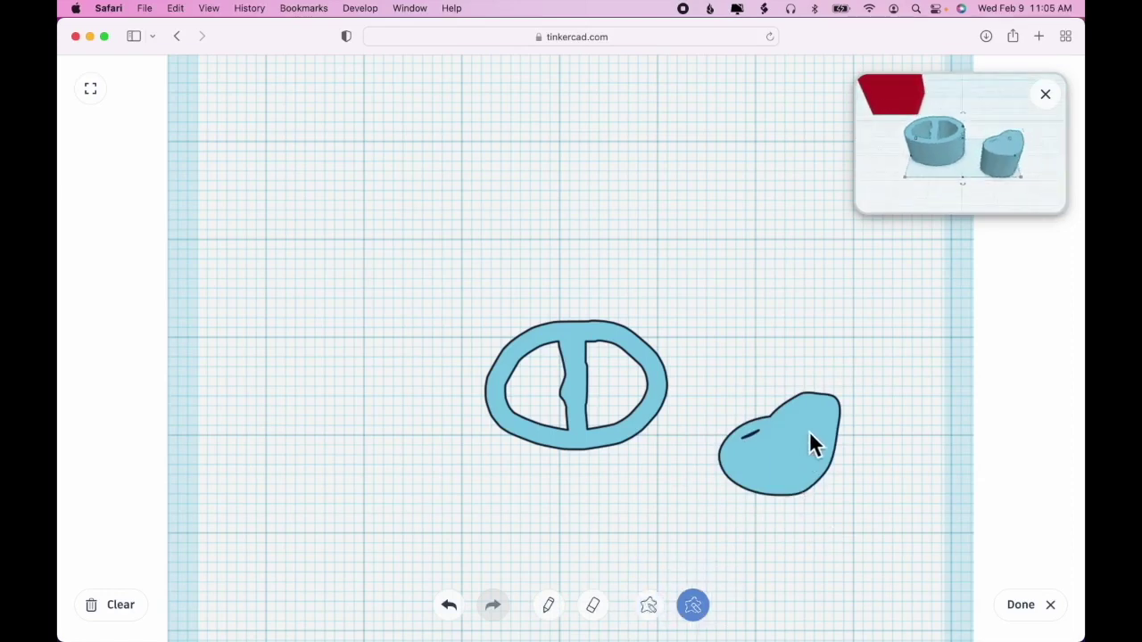
pyautogui.moveTo(809, 436)
pyautogui.mouseDown()
pyautogui.moveTo(775, 479)
pyautogui.moveTo(807, 421)
pyautogui.mouseUp()
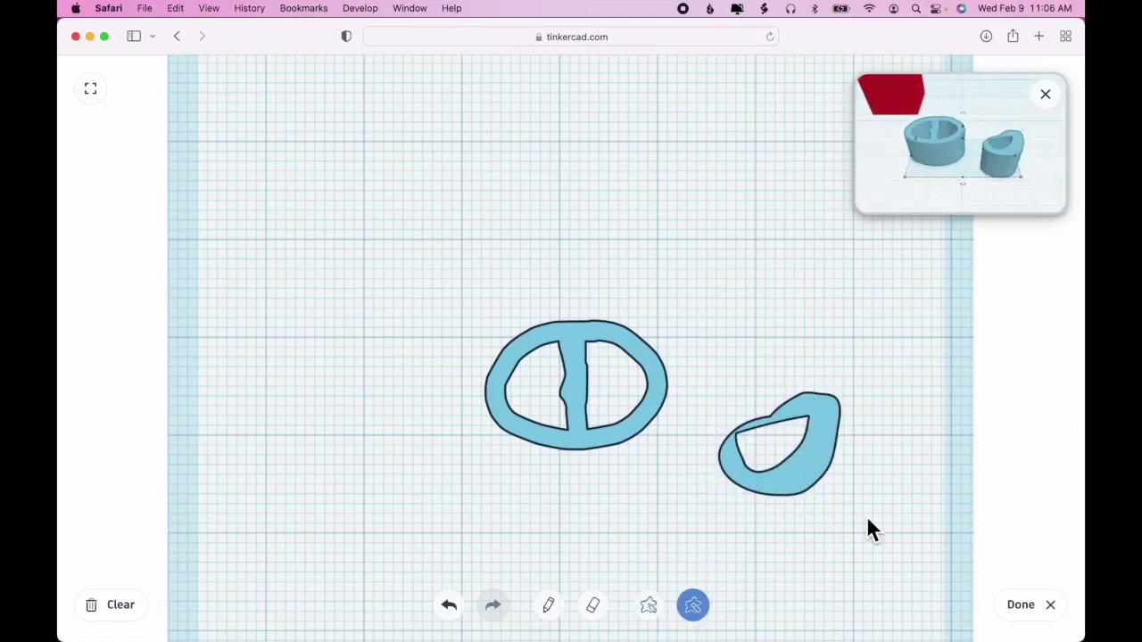
pyautogui.click(548, 606)
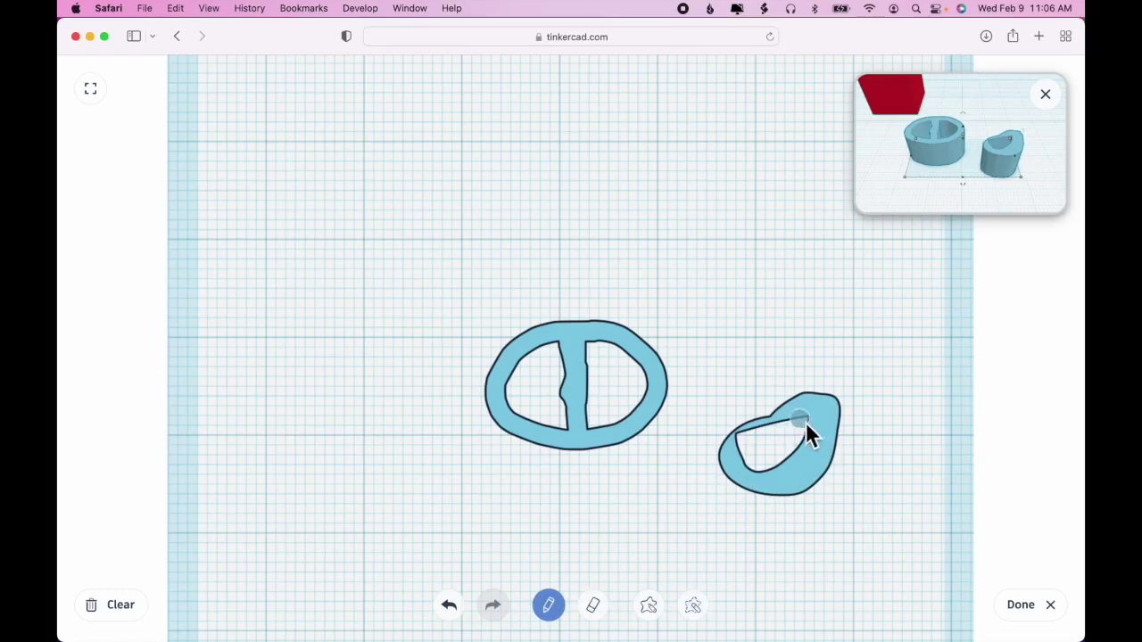
pyautogui.moveTo(809, 415); pyautogui.dragTo(741, 461)
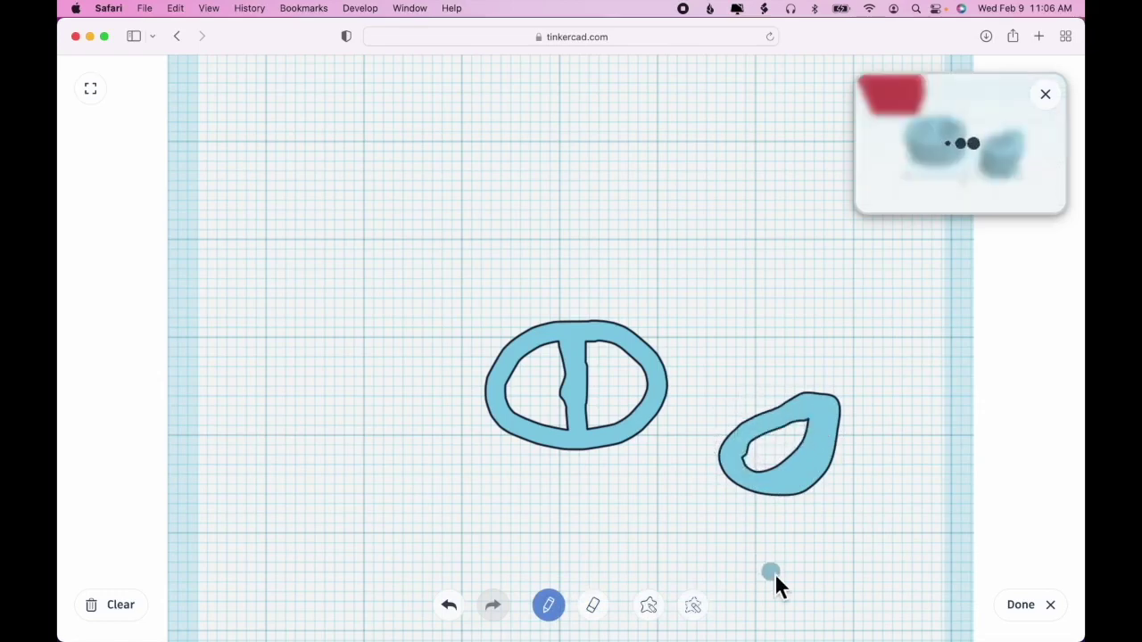
pyautogui.click(1057, 613)
# Move the new scribble down-left and lower its height from 10 to 3
pyautogui.click(797, 517)
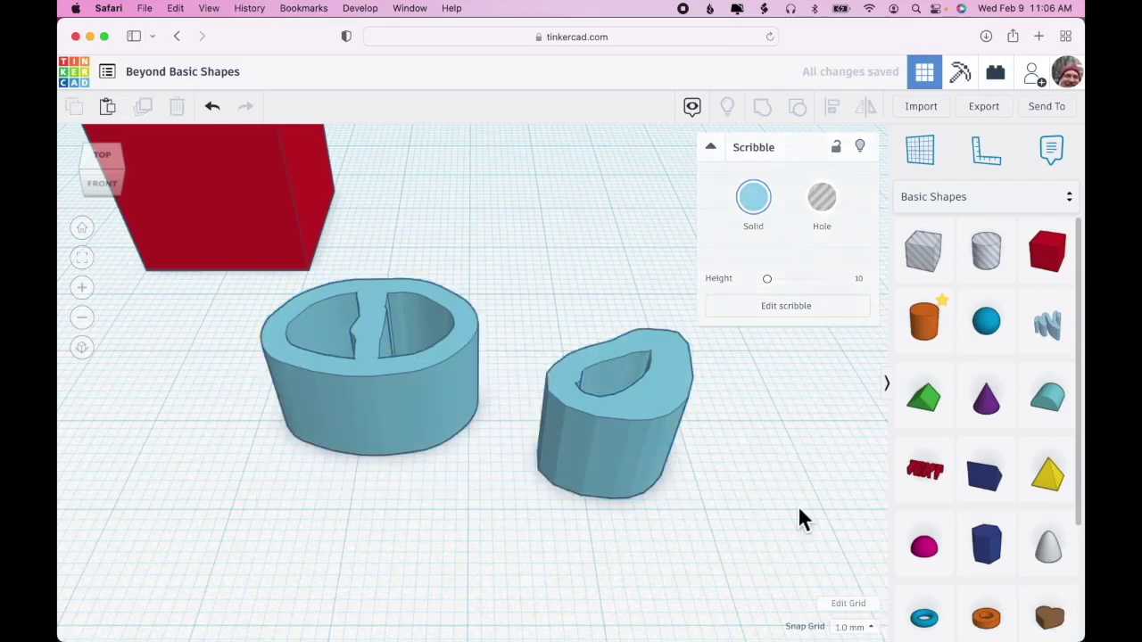
pyautogui.click(642, 437)
pyautogui.moveTo(539, 419)
pyautogui.mouseDown()
pyautogui.moveTo(566, 491)
pyautogui.moveTo(579, 461)
pyautogui.mouseUp()
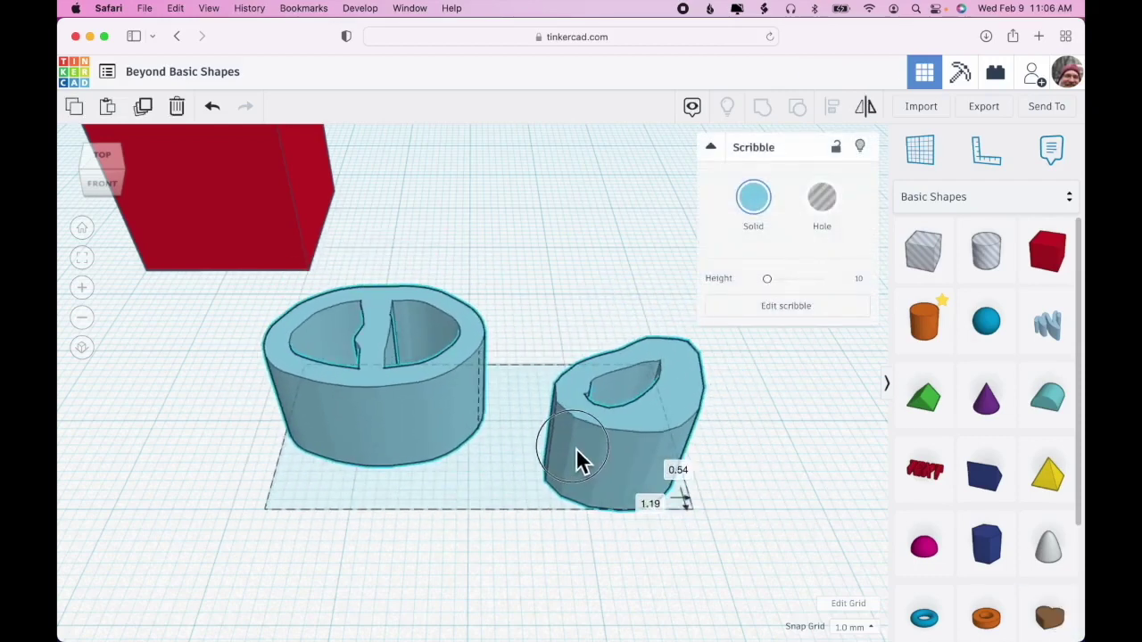
pyautogui.click(749, 415)
pyautogui.click(668, 434)
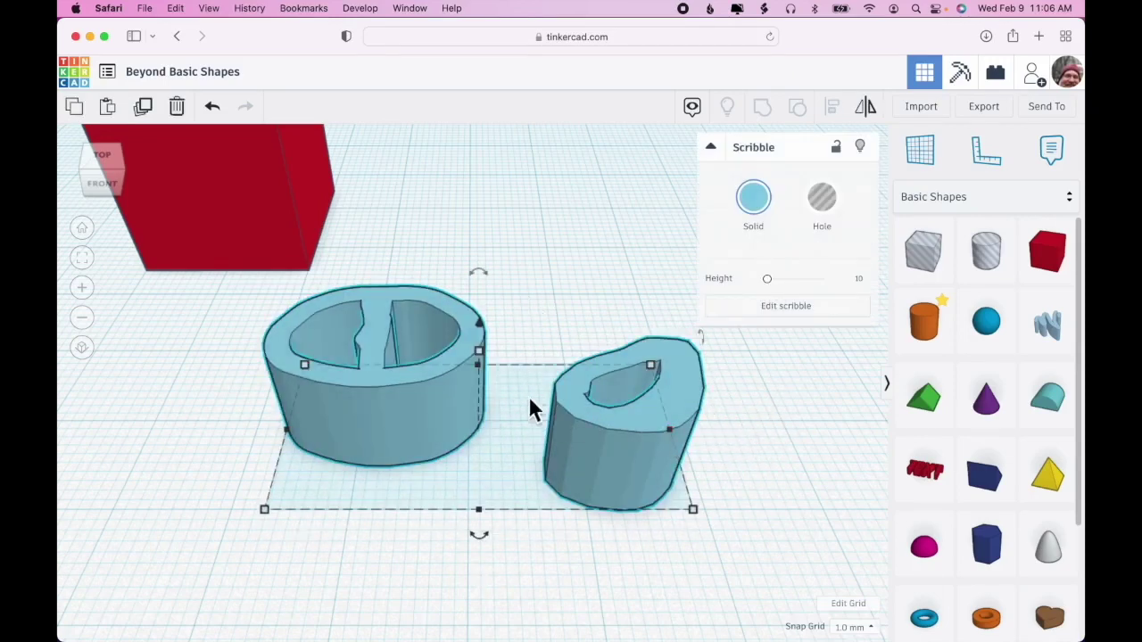
pyautogui.moveTo(624, 428)
pyautogui.mouseDown()
pyautogui.moveTo(581, 468)
pyautogui.moveTo(576, 438)
pyautogui.mouseUp()
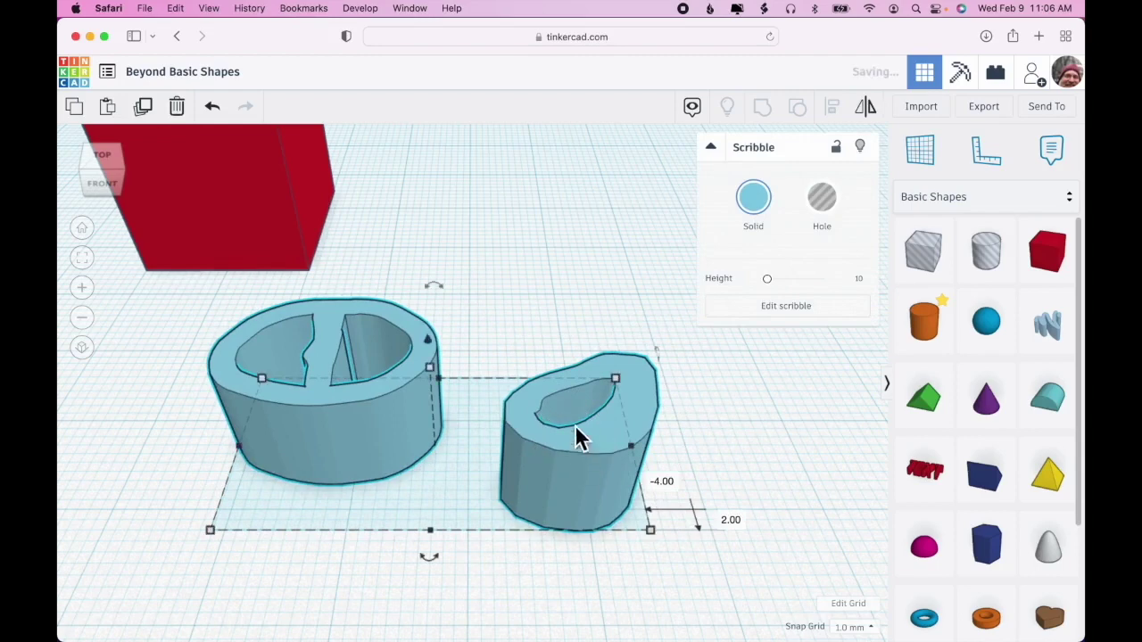
pyautogui.moveTo(433, 379); pyautogui.dragTo(429, 430)
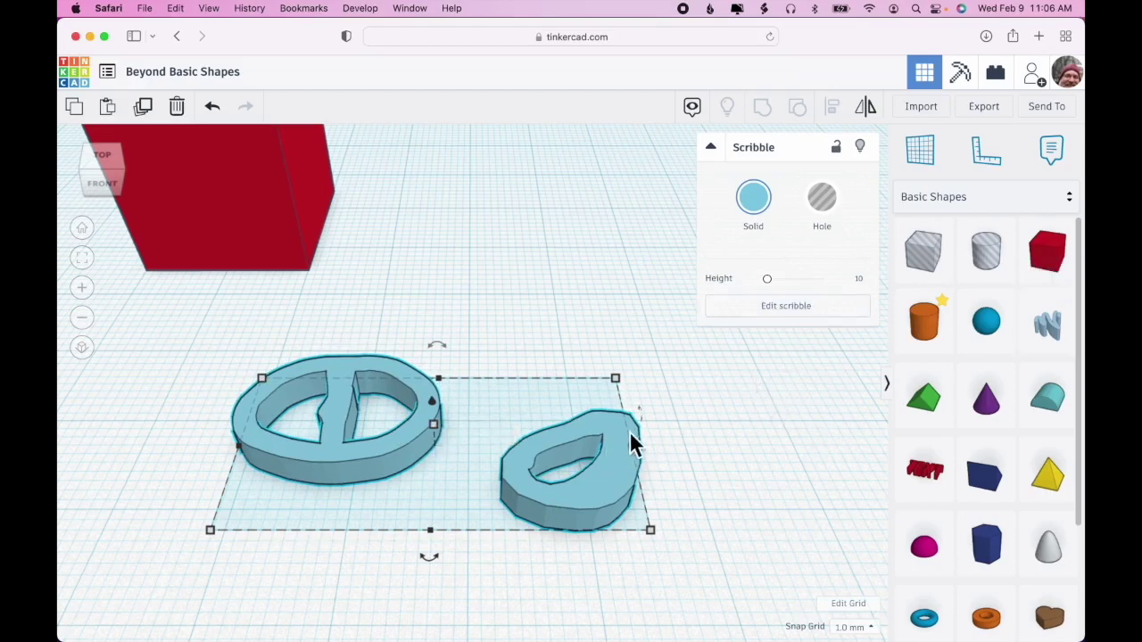
# Paint over the small teardrop's hole, then shift both scribble shapes left and back
pyautogui.click(785, 307)
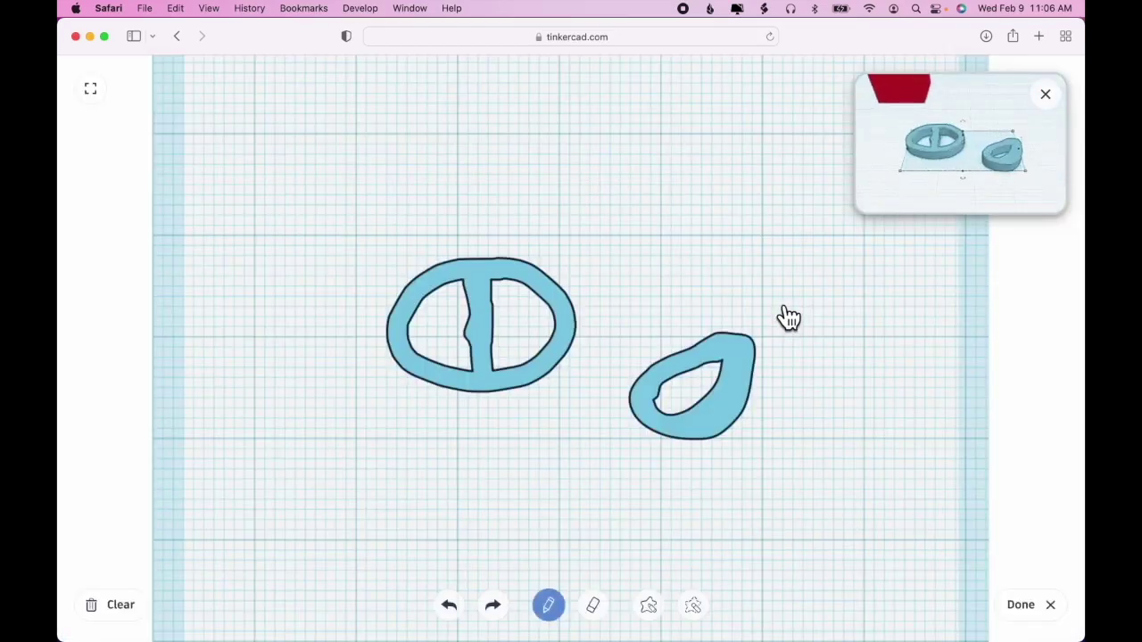
pyautogui.moveTo(678, 390)
pyautogui.mouseDown()
pyautogui.moveTo(662, 399)
pyautogui.moveTo(673, 415)
pyautogui.moveTo(709, 424)
pyautogui.mouseUp()
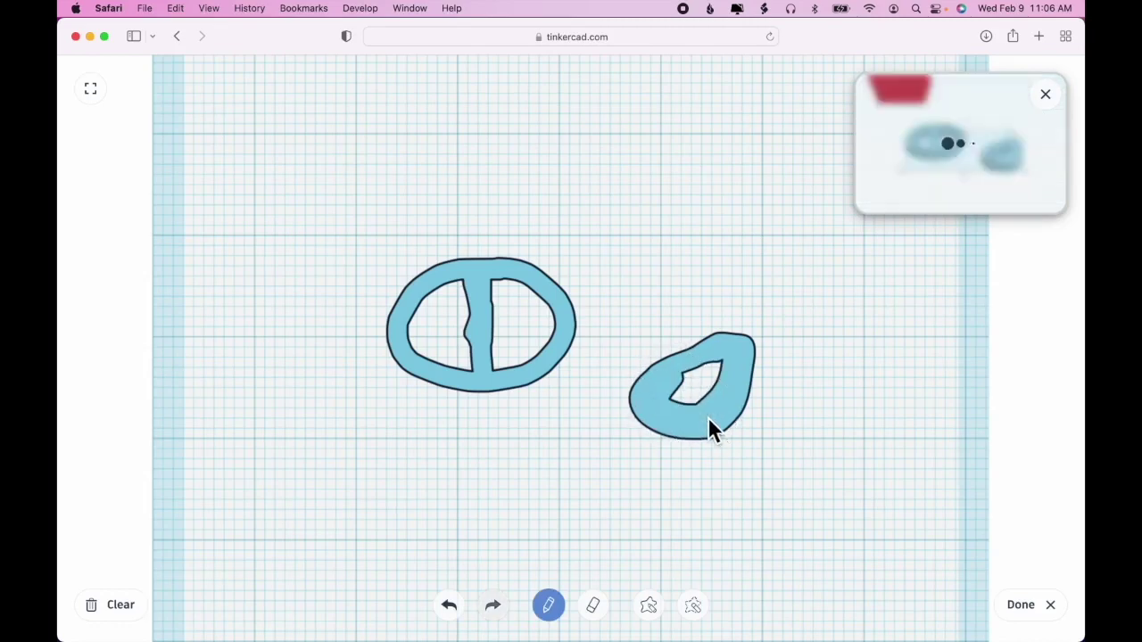
pyautogui.click(997, 608)
pyautogui.moveTo(615, 433)
pyautogui.mouseDown()
pyautogui.moveTo(541, 451)
pyautogui.moveTo(502, 387)
pyautogui.mouseUp()
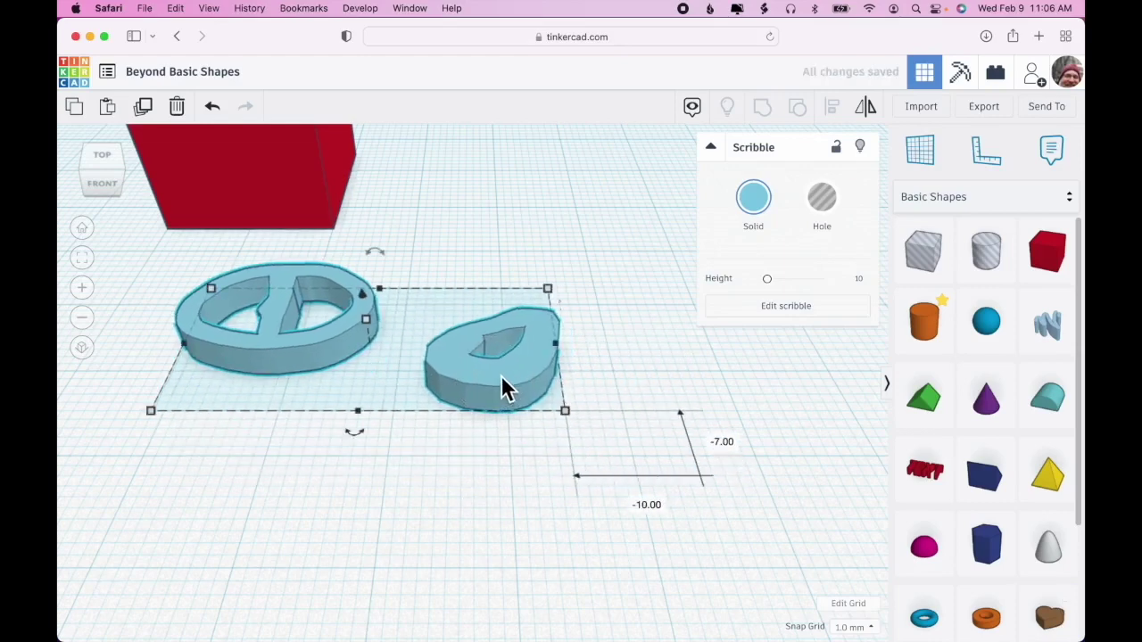
pyautogui.click(732, 526)
pyautogui.moveTo(750, 510); pyautogui.dragTo(743, 494, button='right')
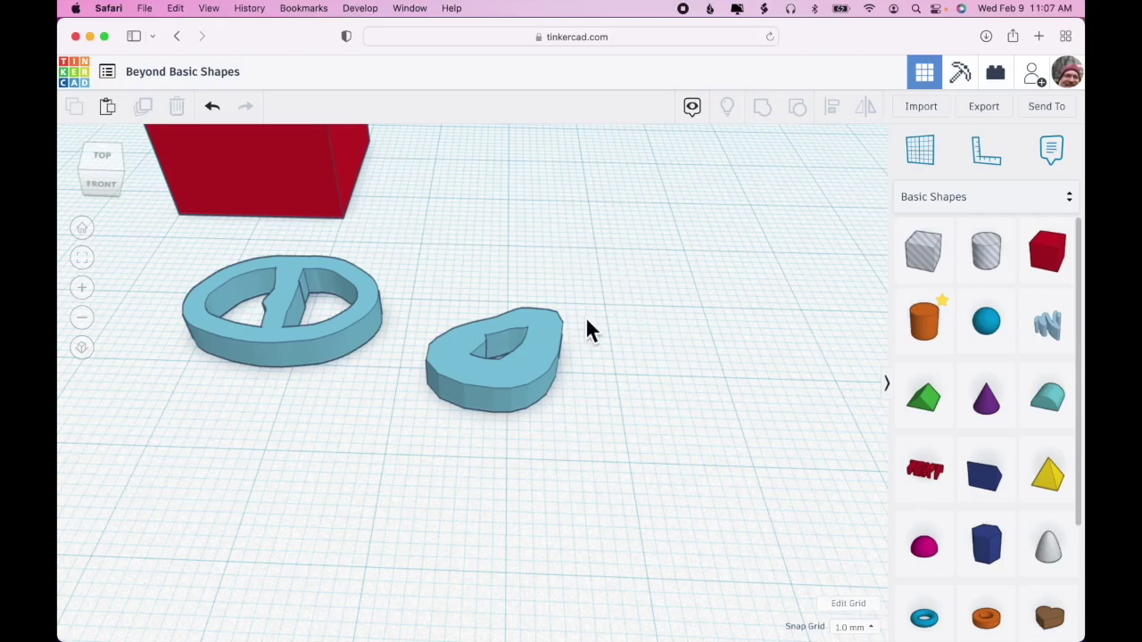
# Slide the two blue scribble shapes left and back so they sit in front of the red box
pyautogui.moveTo(631, 416); pyautogui.dragTo(630, 464, button='right')
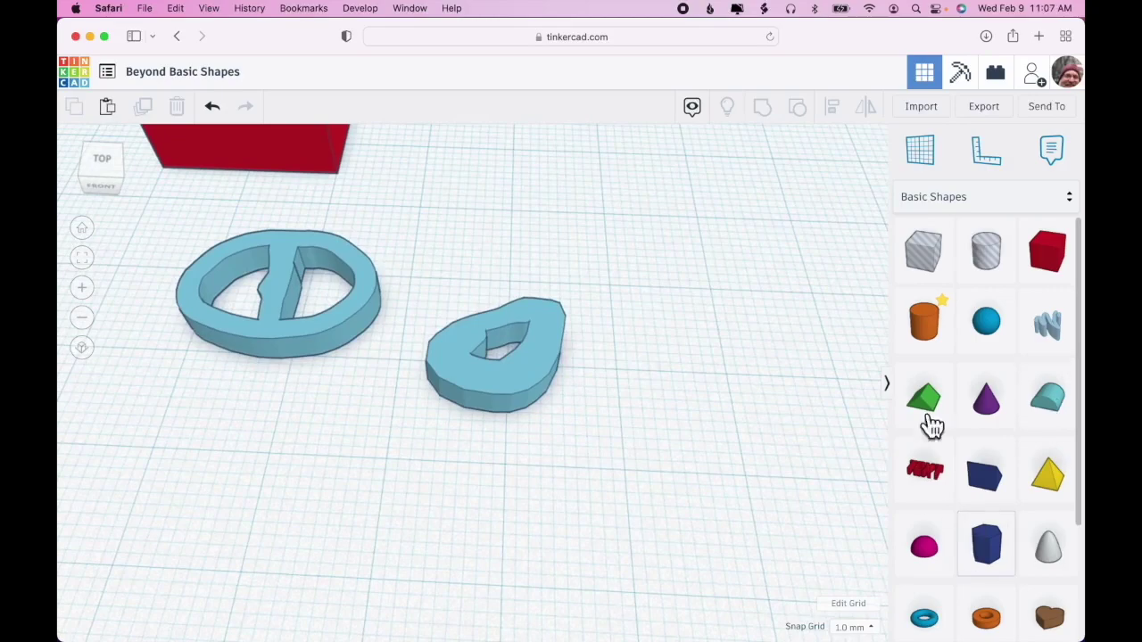
pyautogui.scroll(-5, 632, 374)
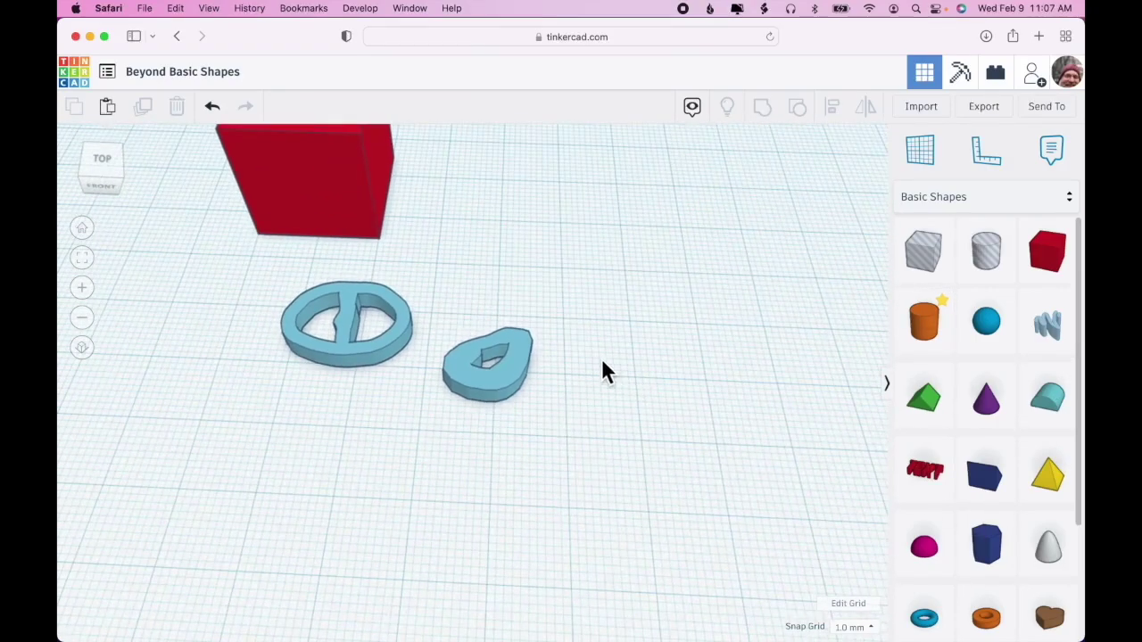
pyautogui.scroll(-3, 577, 267)
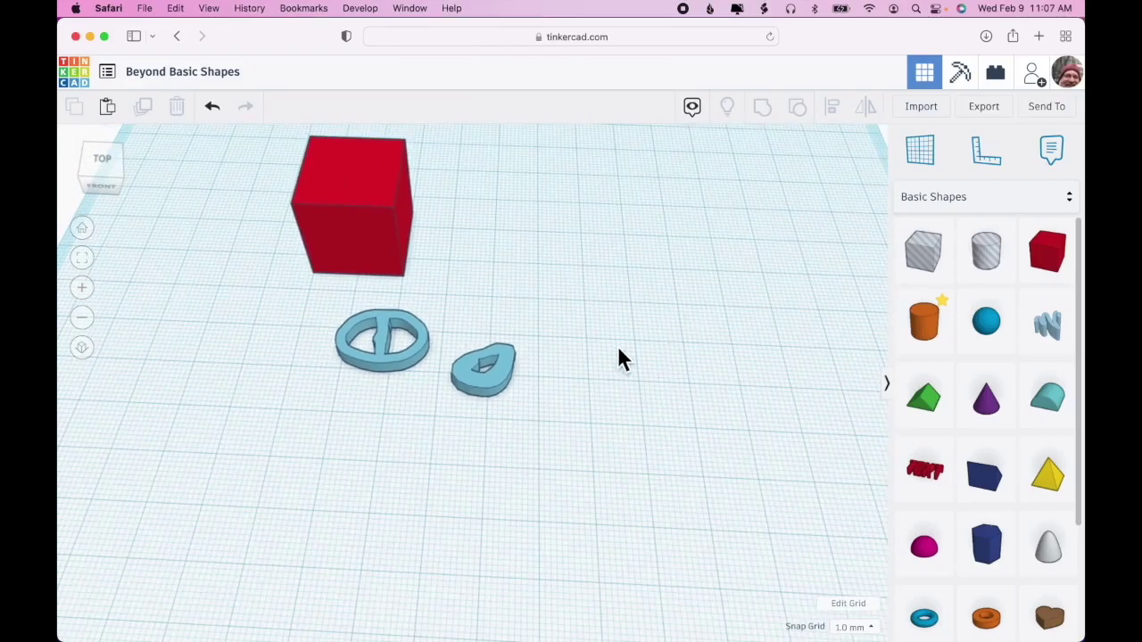
pyautogui.moveTo(495, 381); pyautogui.dragTo(365, 360)
pyautogui.click(676, 420)
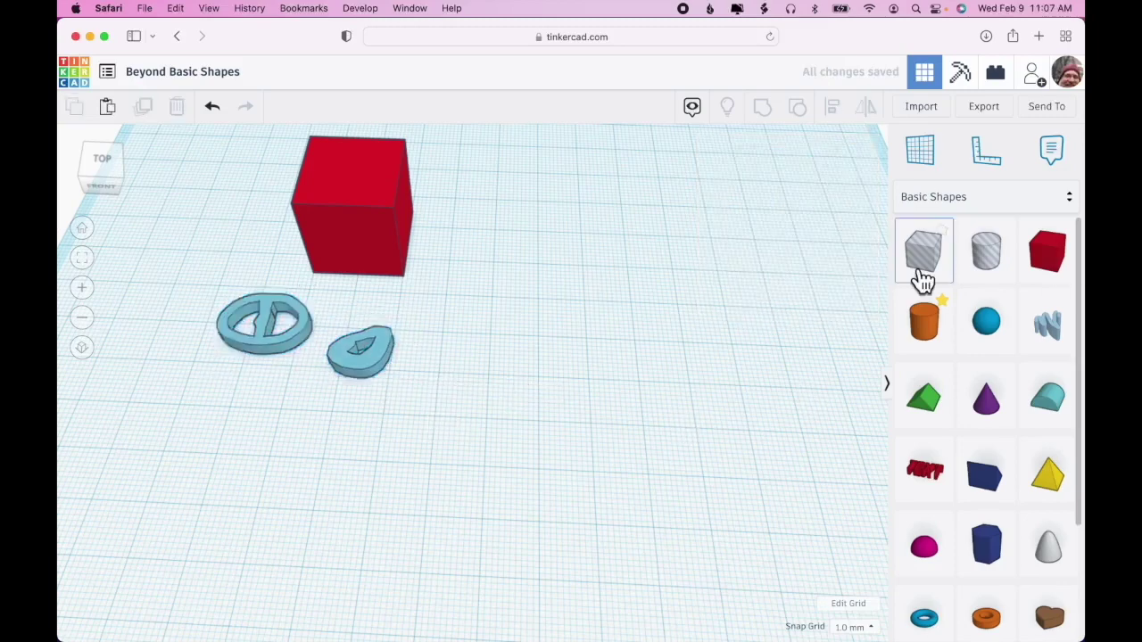
pyautogui.scroll(-3, 1022, 333)
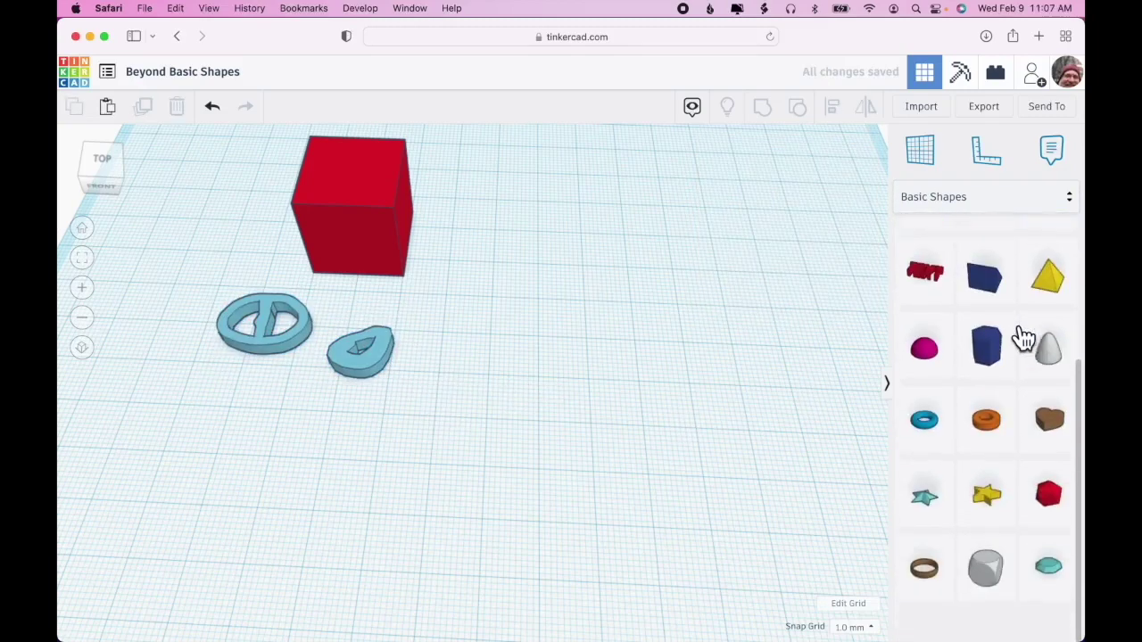
pyautogui.scroll(5, 1039, 491)
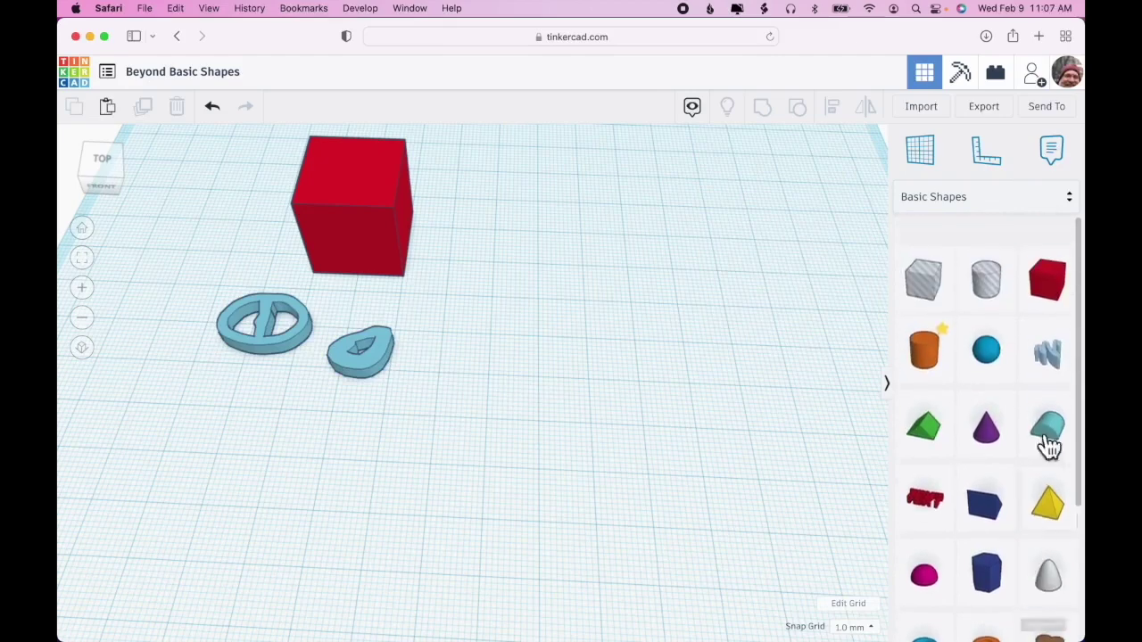
# Browse the Design Starters categories Geometric, Letters & Numbers, Text & Symbols and Decorations
pyautogui.click(1071, 202)
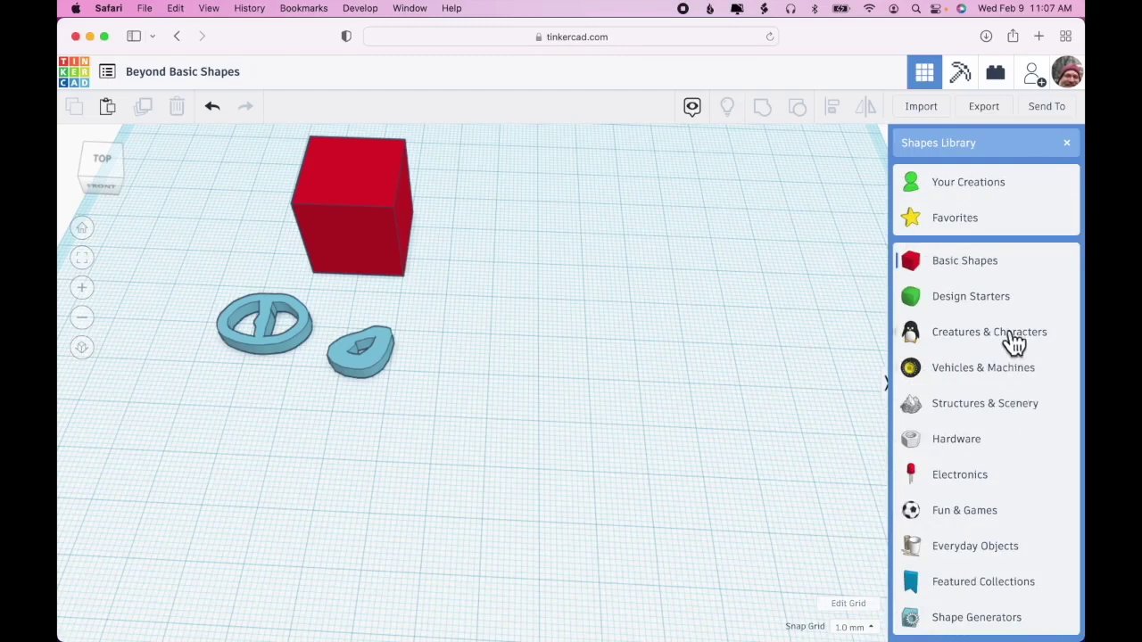
pyautogui.click(979, 304)
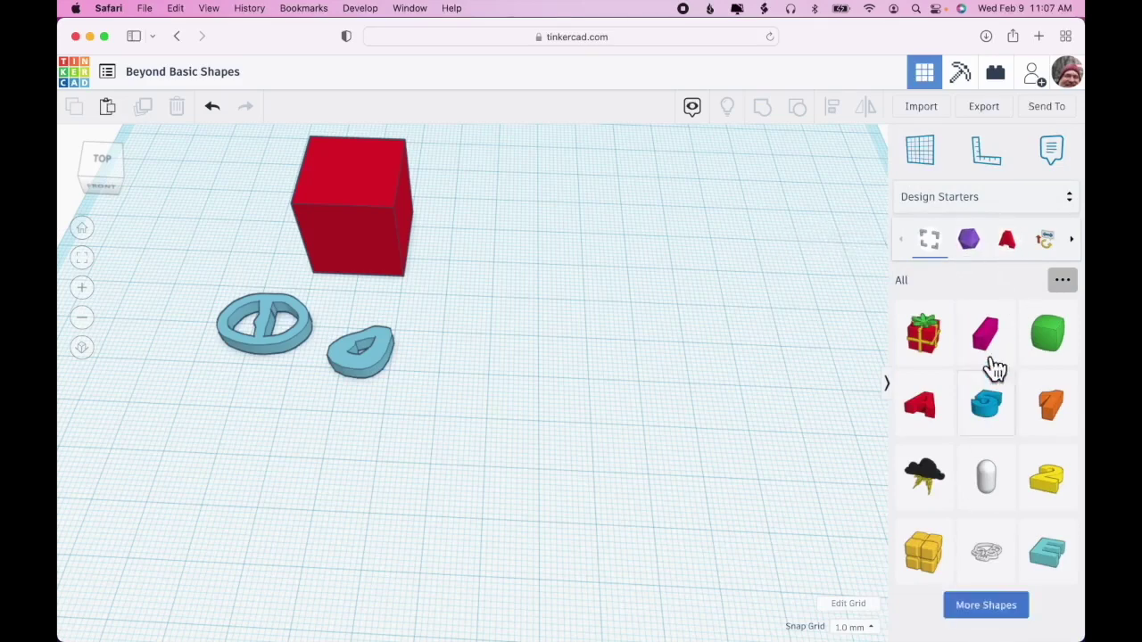
pyautogui.click(971, 247)
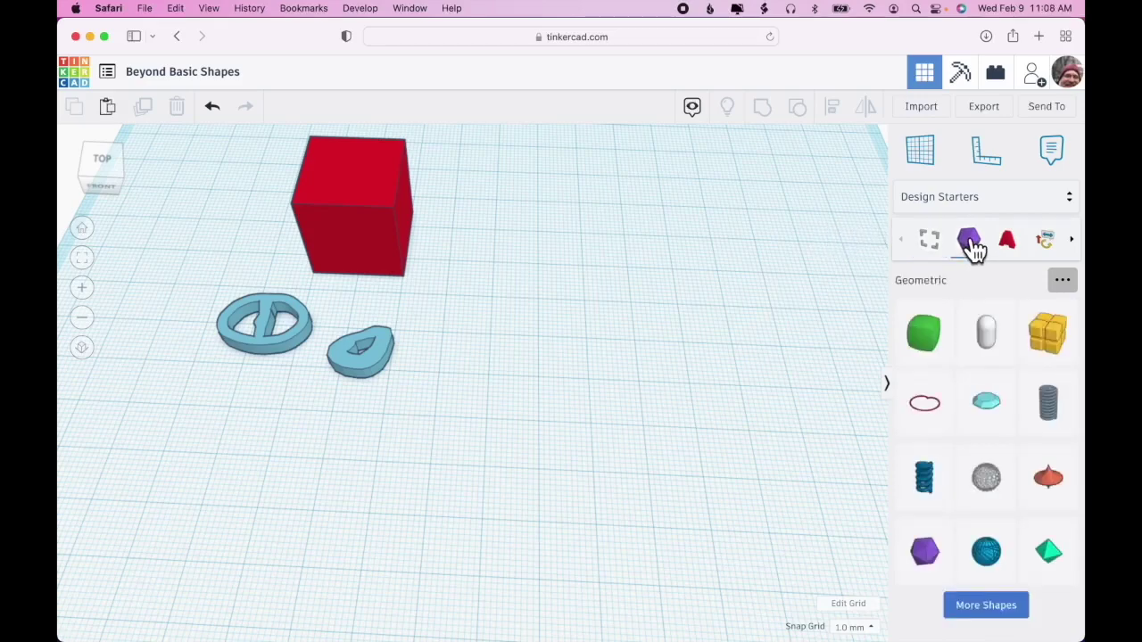
pyautogui.click(1009, 248)
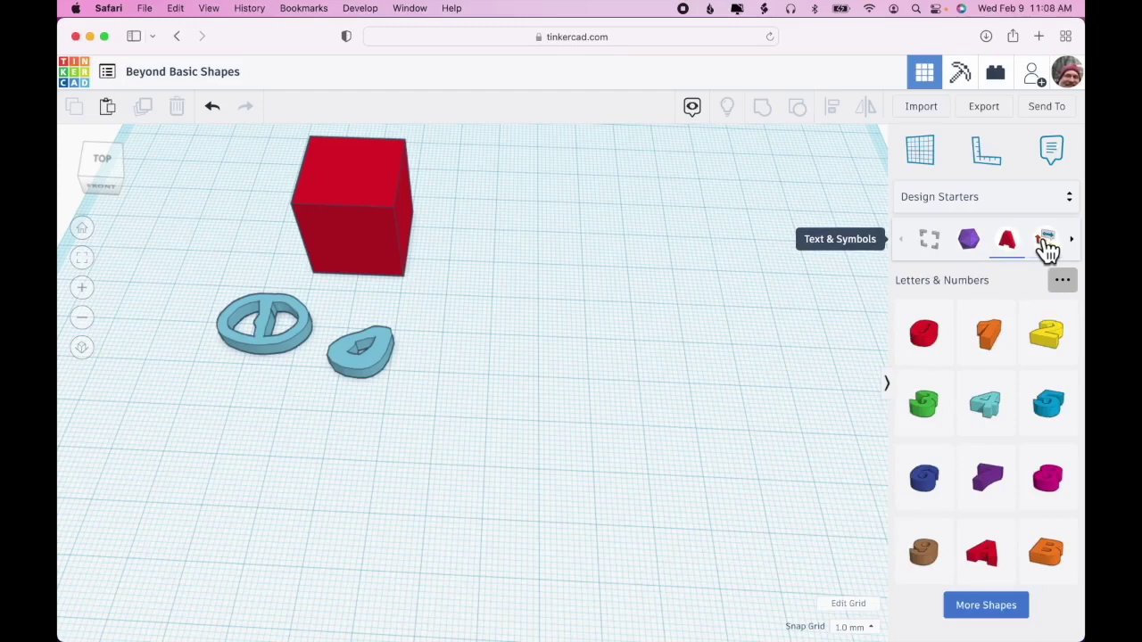
pyautogui.click(1046, 248)
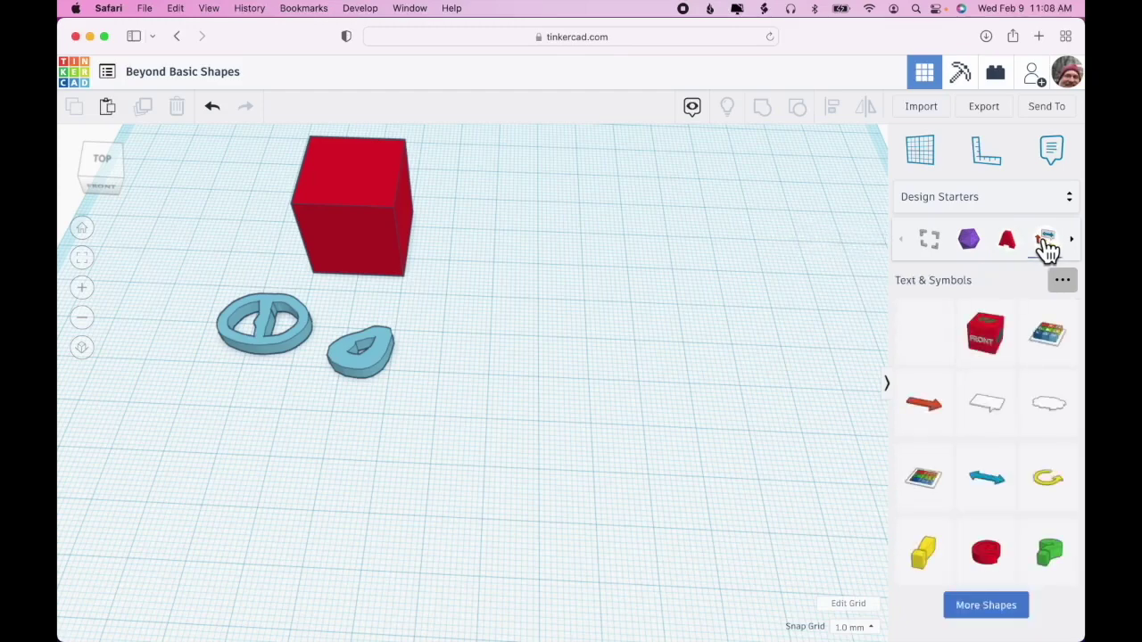
pyautogui.click(1071, 246)
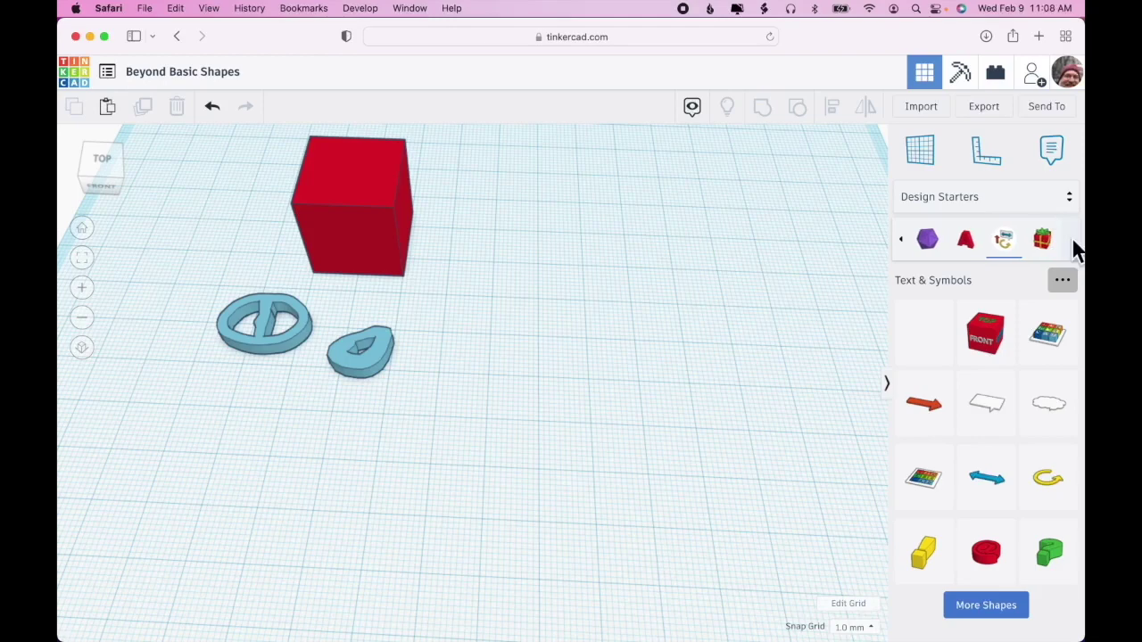
pyautogui.click(1042, 246)
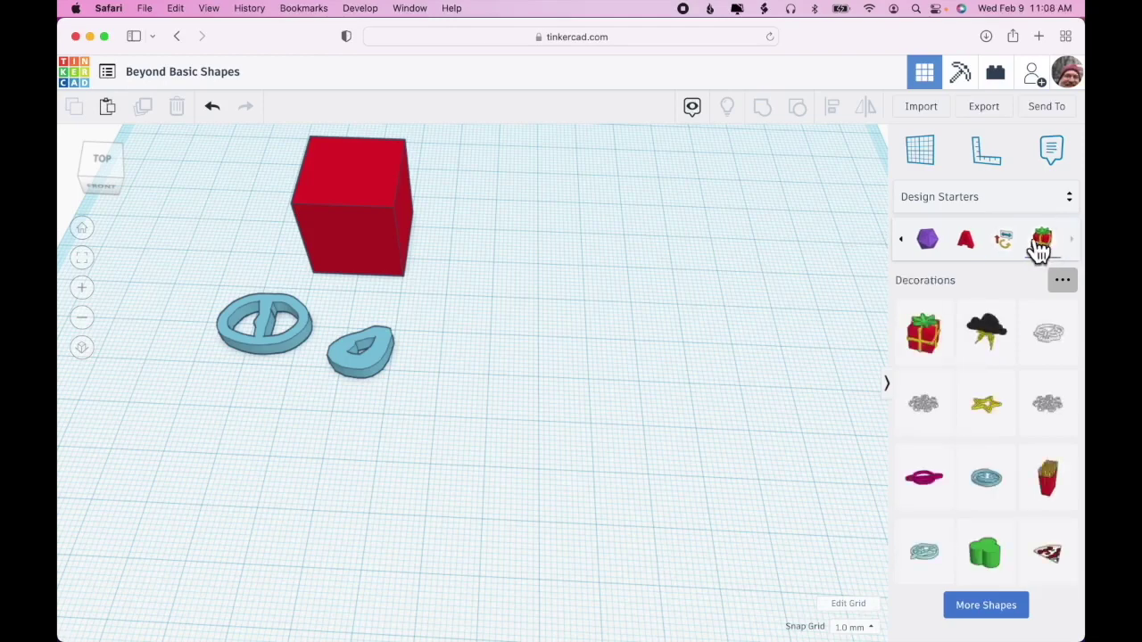
pyautogui.click(901, 243)
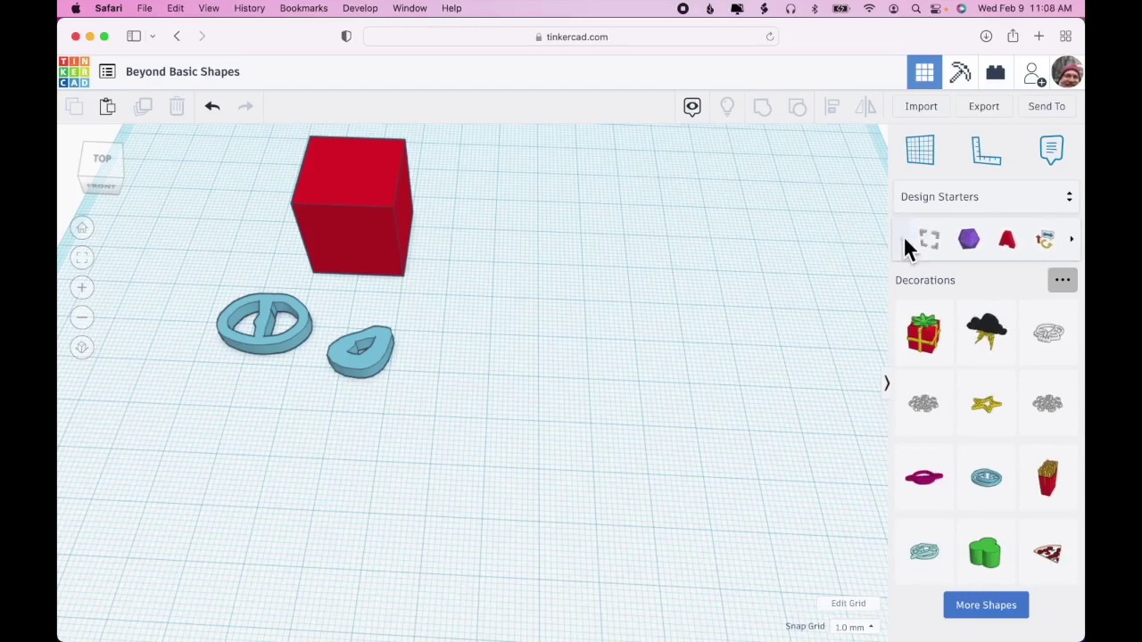
pyautogui.click(972, 203)
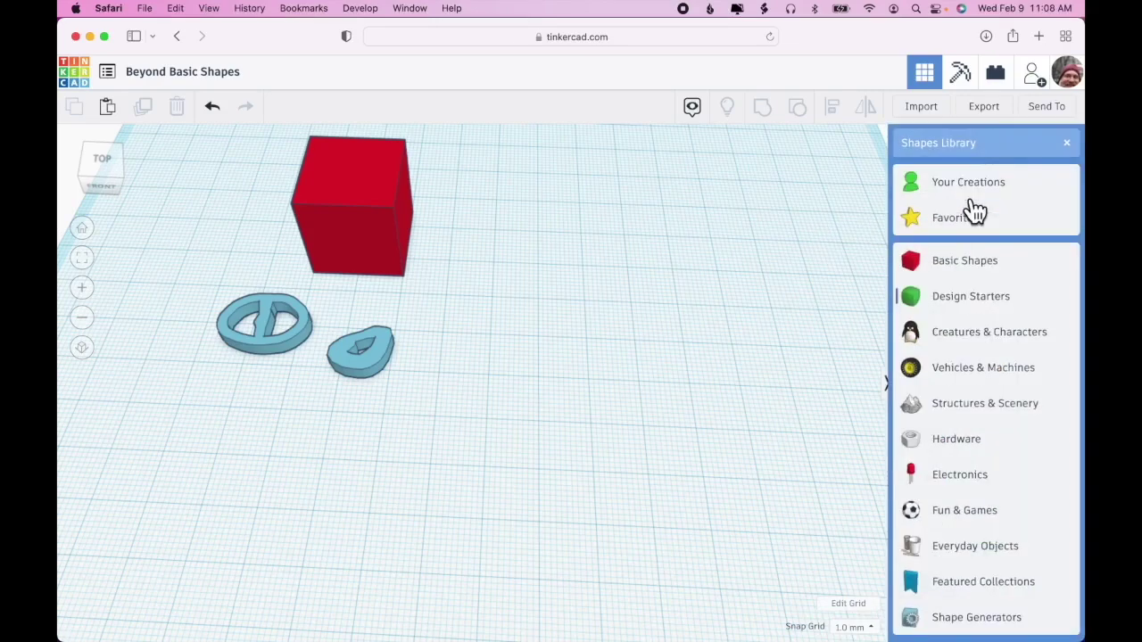
# Place a Hardware Ball connector and a Support socket on the workplane
pyautogui.click(955, 446)
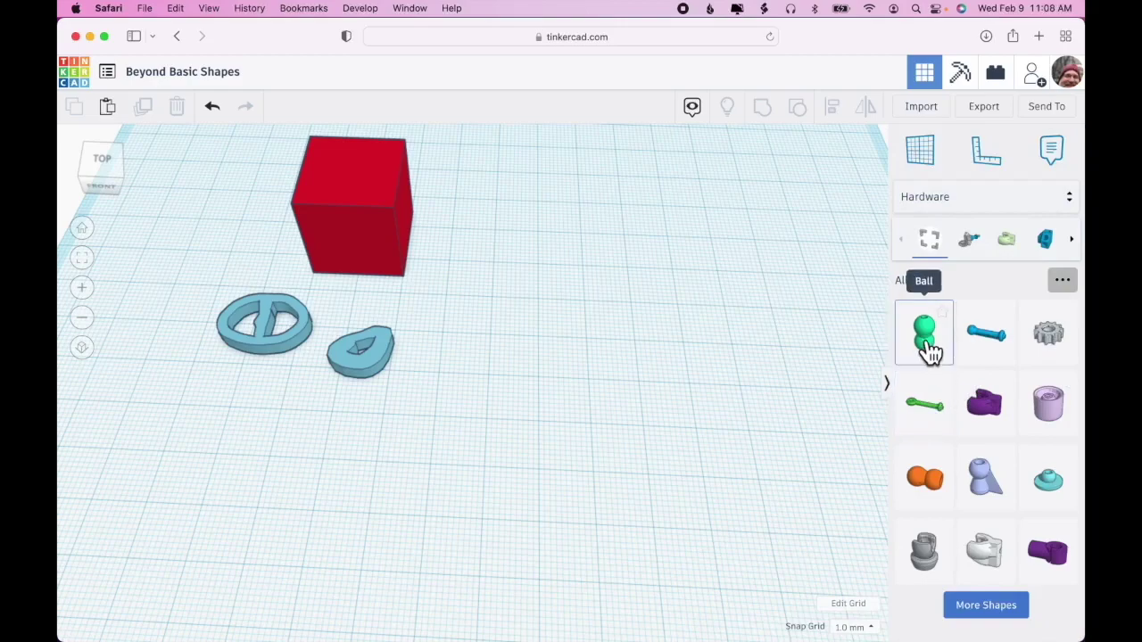
pyautogui.moveTo(919, 353); pyautogui.dragTo(602, 401)
pyautogui.moveTo(710, 496); pyautogui.dragTo(699, 452, button='right')
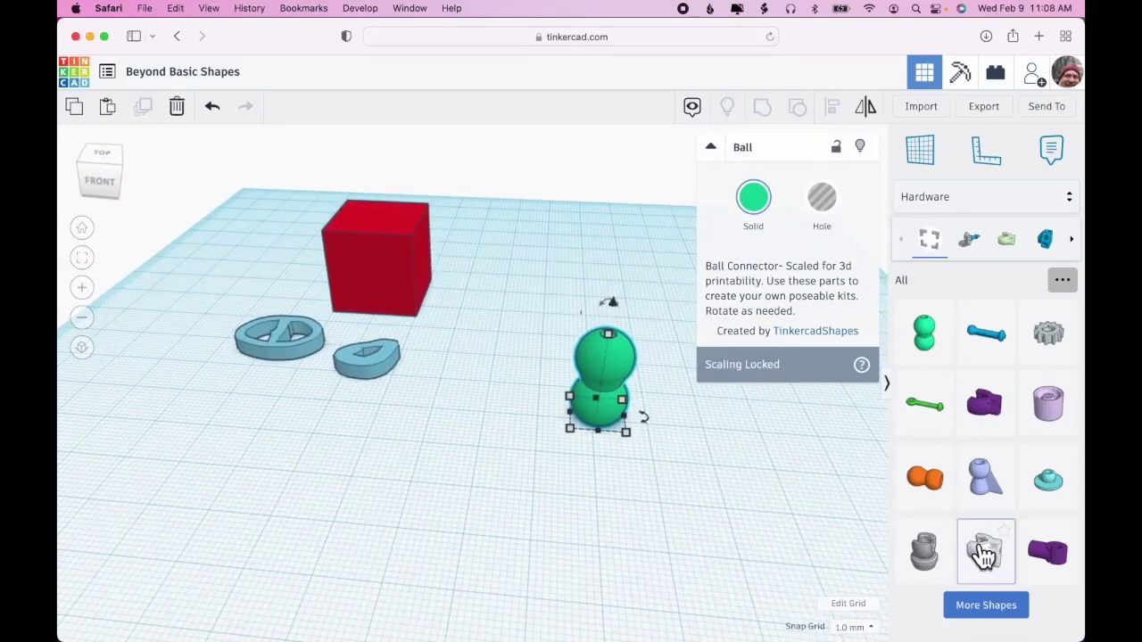
pyautogui.moveTo(981, 548); pyautogui.dragTo(693, 428)
pyautogui.moveTo(696, 528); pyautogui.dragTo(709, 469, button='right')
# Move the red box right, set the green ball connector on top of it, and position the blue sphere
pyautogui.click(711, 148)
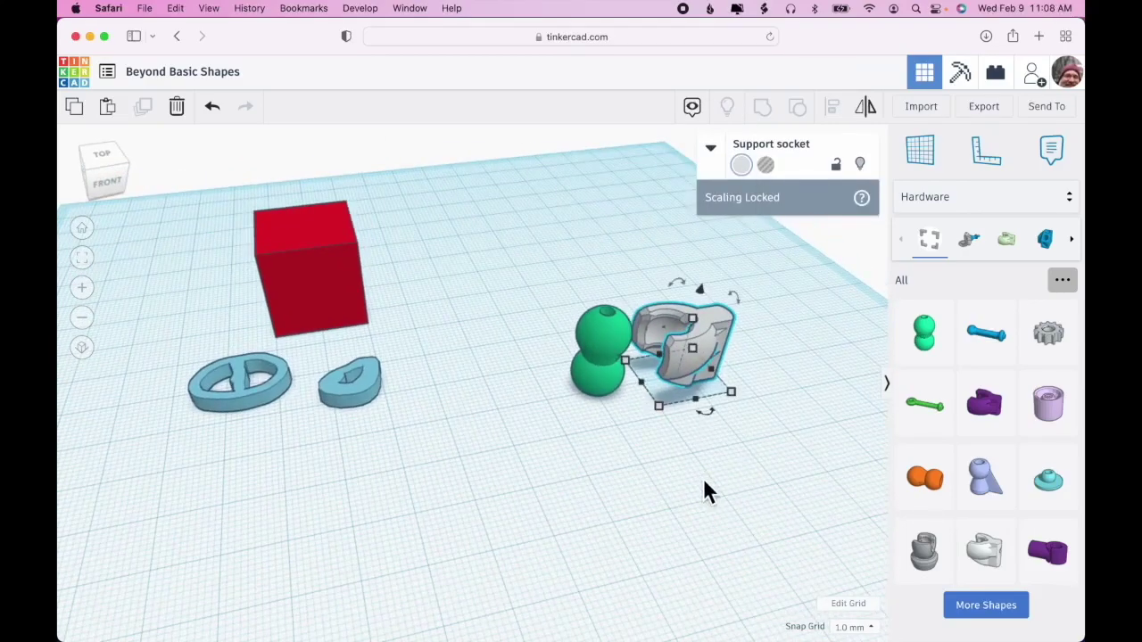
pyautogui.moveTo(756, 517); pyautogui.dragTo(706, 518, button='right')
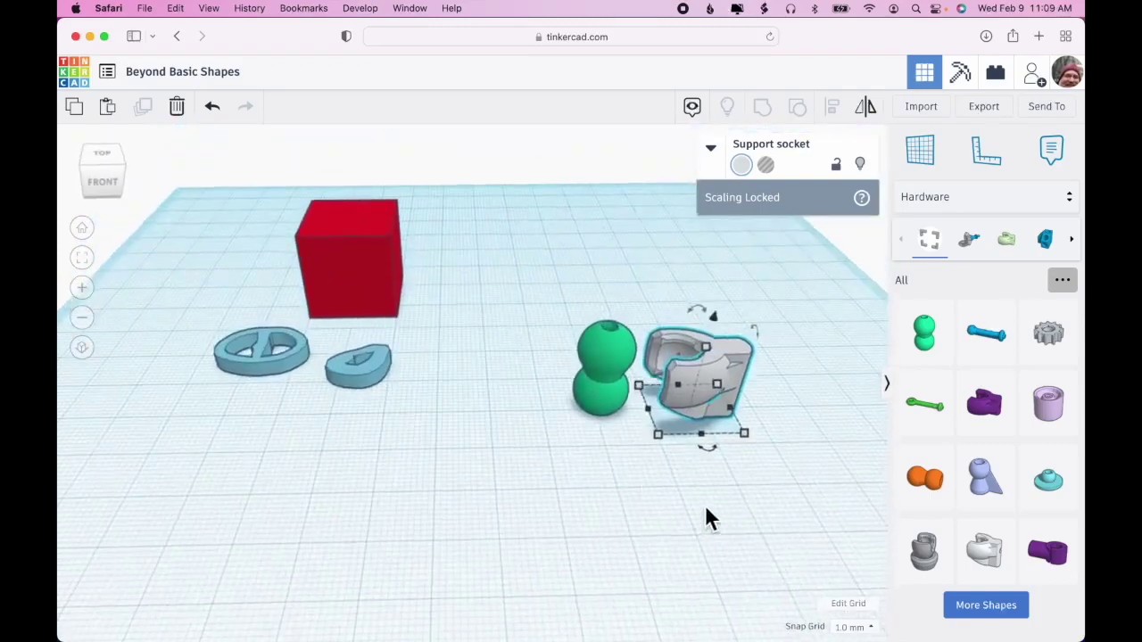
pyautogui.moveTo(378, 278); pyautogui.dragTo(492, 309)
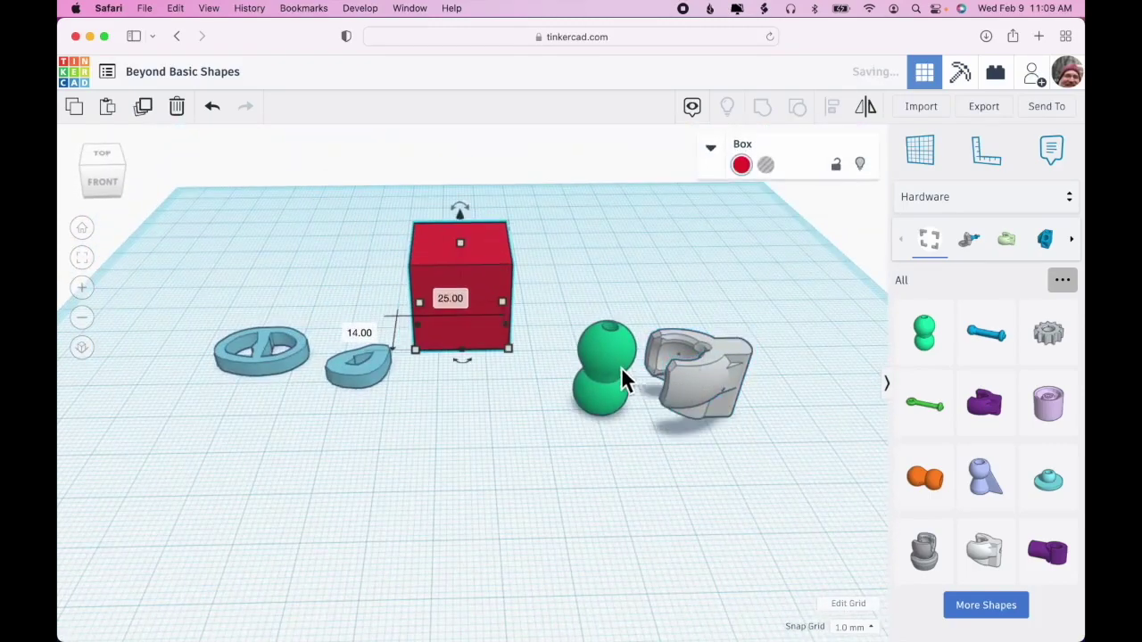
pyautogui.moveTo(620, 366); pyautogui.dragTo(668, 224)
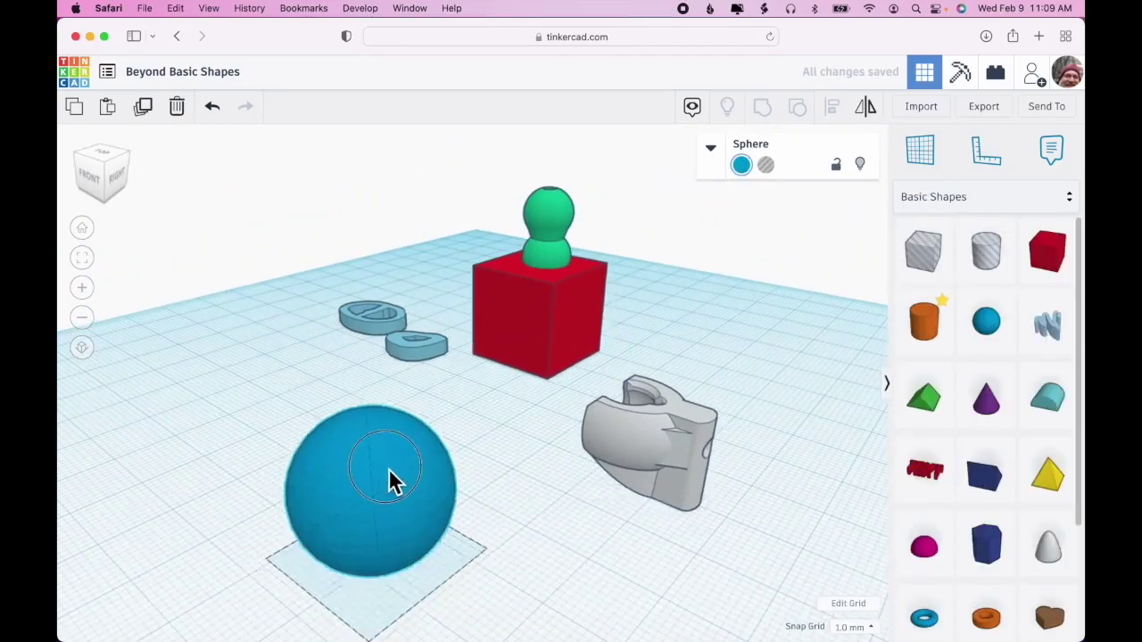
pyautogui.moveTo(392, 482); pyautogui.dragTo(492, 453)
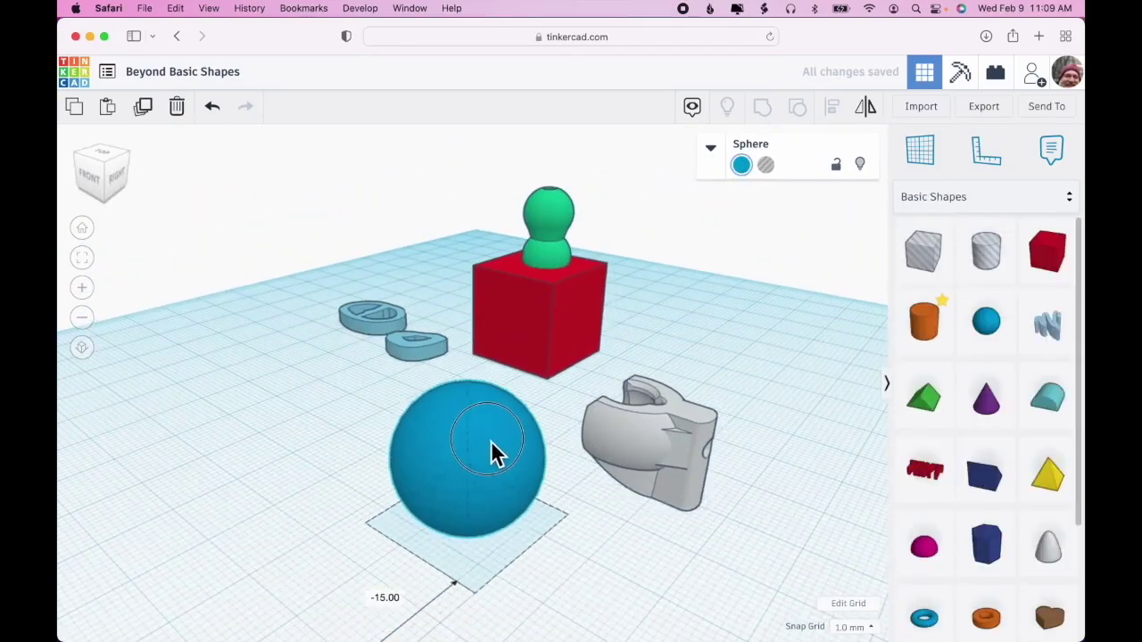
# Move the Support socket behind the blue sphere and raise it 6.00 above the workplane
pyautogui.click(680, 440)
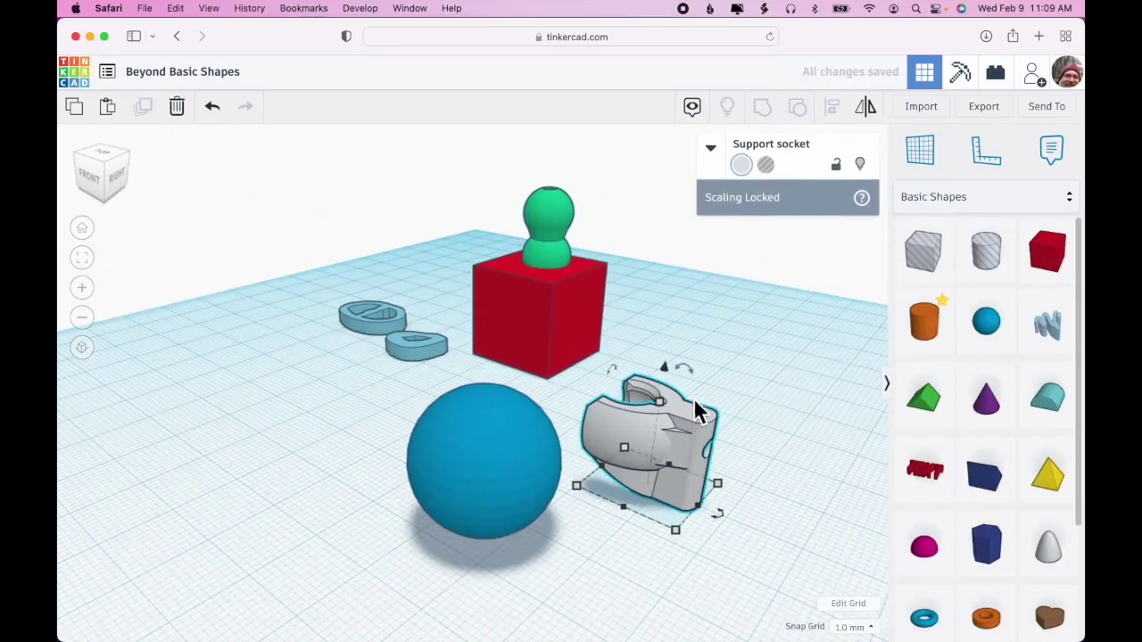
pyautogui.moveTo(670, 383); pyautogui.dragTo(453, 381)
pyautogui.moveTo(623, 406); pyautogui.dragTo(724, 326, button='right')
pyautogui.moveTo(722, 318)
pyautogui.mouseDown()
pyautogui.moveTo(725, 290)
pyautogui.moveTo(734, 331)
pyautogui.moveTo(733, 293)
pyautogui.moveTo(731, 303)
pyautogui.mouseUp()
pyautogui.moveTo(563, 472); pyautogui.dragTo(374, 198, button='right')
# Group the green peg with the red box, and the socket with the sphere
pyautogui.moveTo(375, 198); pyautogui.dragTo(476, 292)
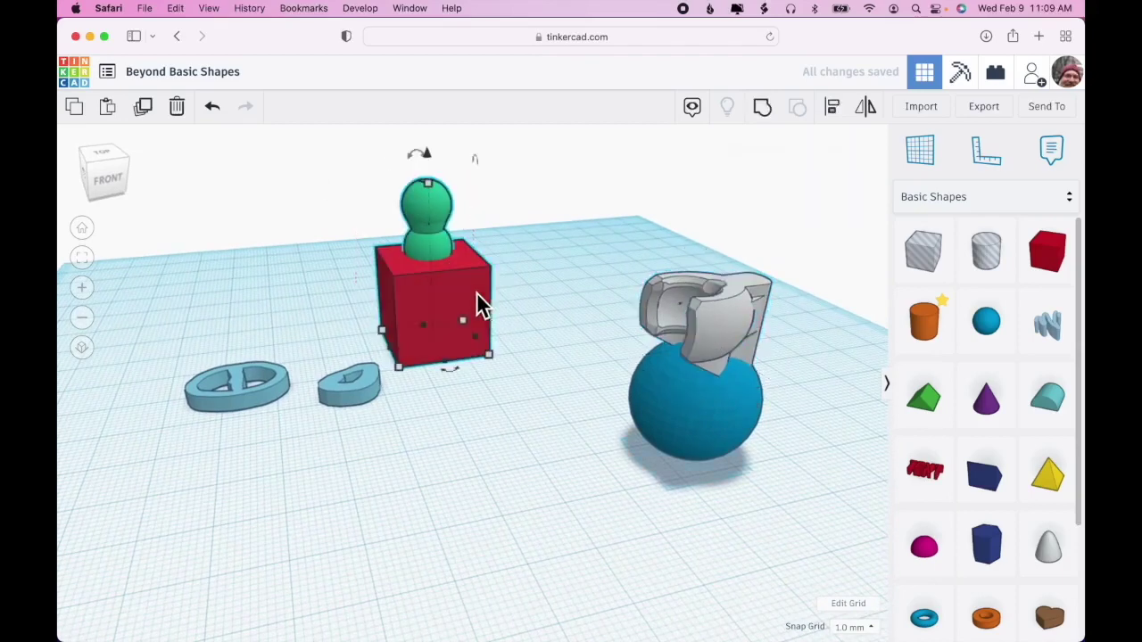
pyautogui.click(759, 108)
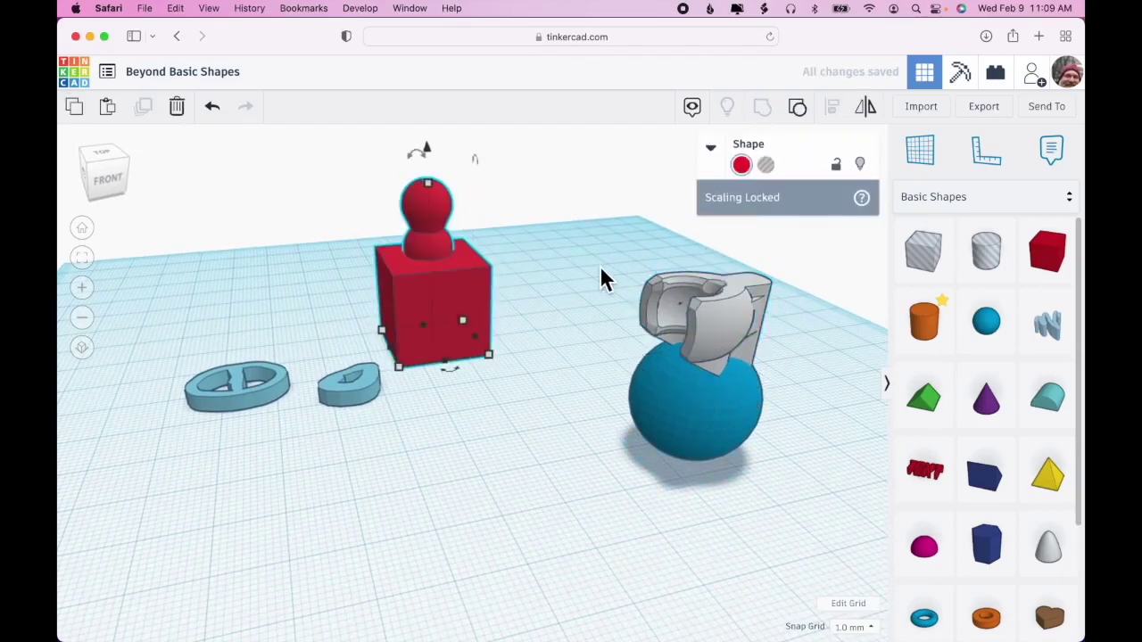
pyautogui.moveTo(599, 267); pyautogui.dragTo(727, 417)
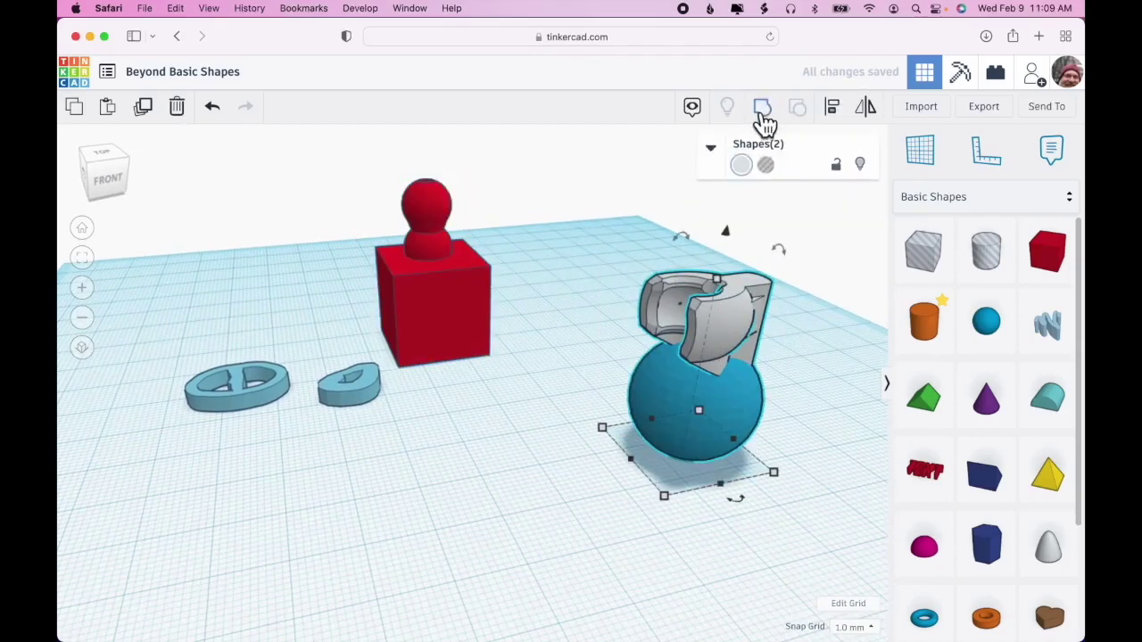
pyautogui.click(763, 114)
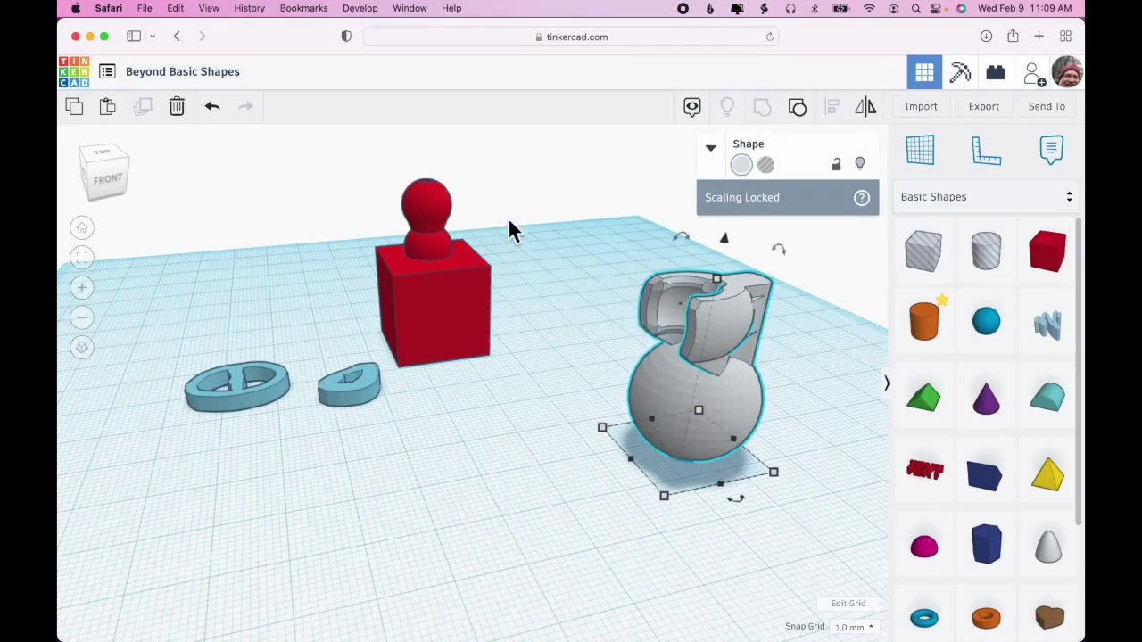
pyautogui.moveTo(535, 398); pyautogui.dragTo(475, 182, button='right')
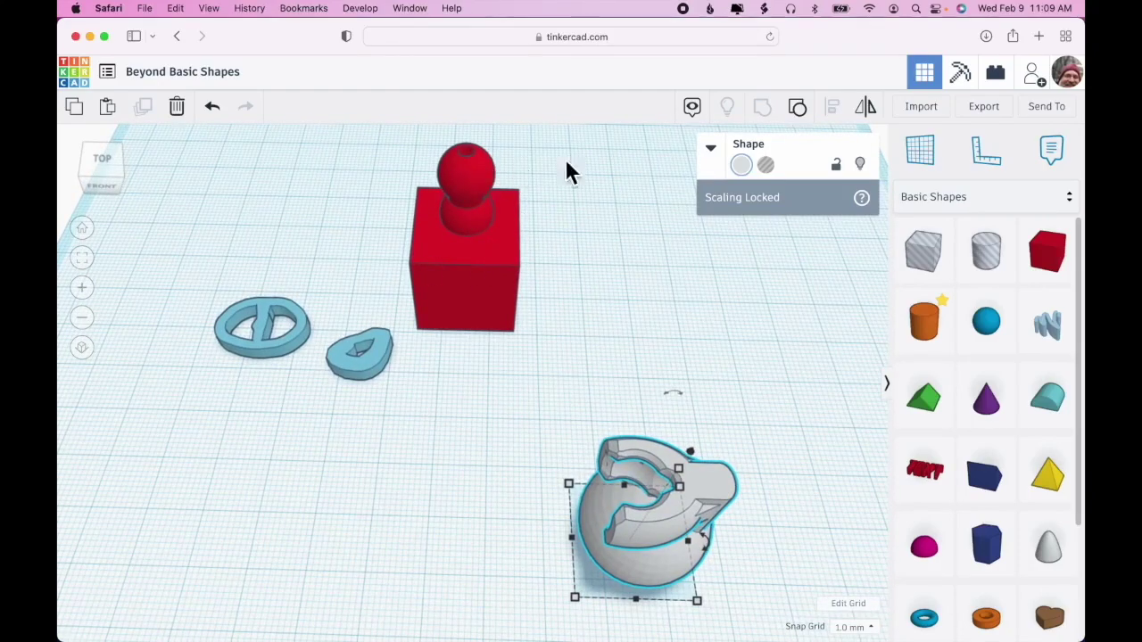
pyautogui.moveTo(619, 303); pyautogui.dragTo(670, 262, button='right')
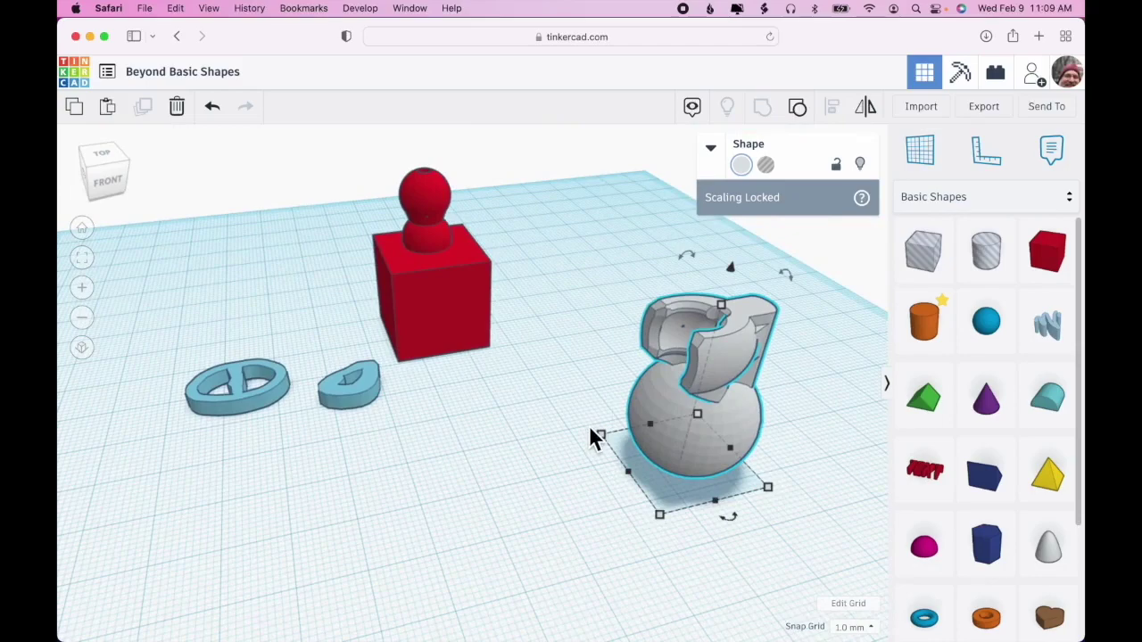
pyautogui.moveTo(544, 402); pyautogui.dragTo(484, 441, button='right')
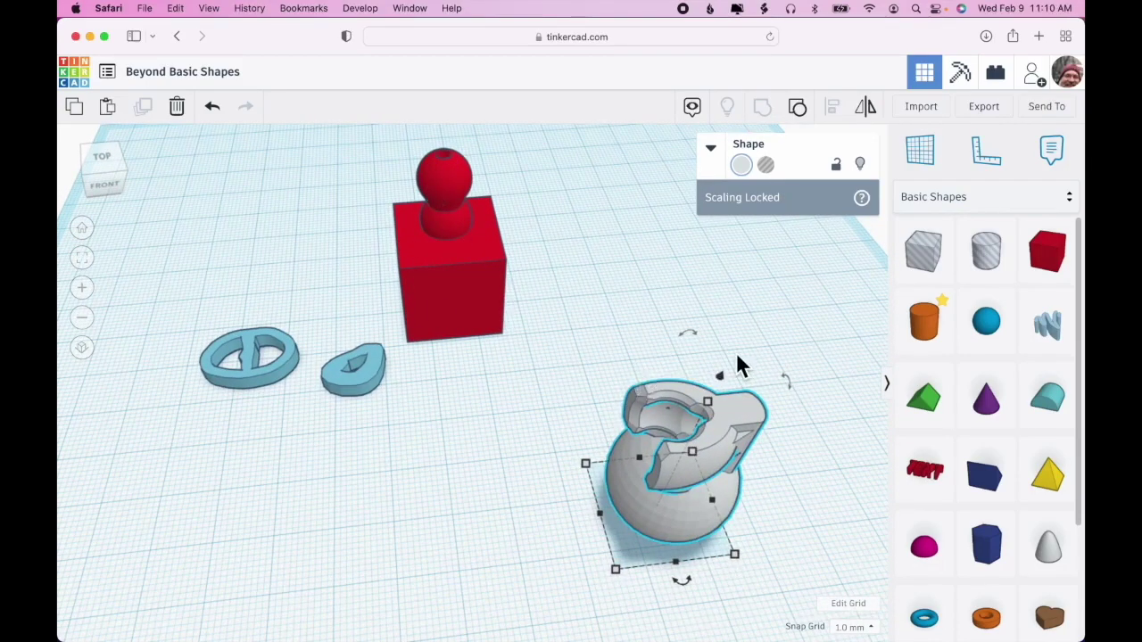
pyautogui.scroll(4, 736, 352)
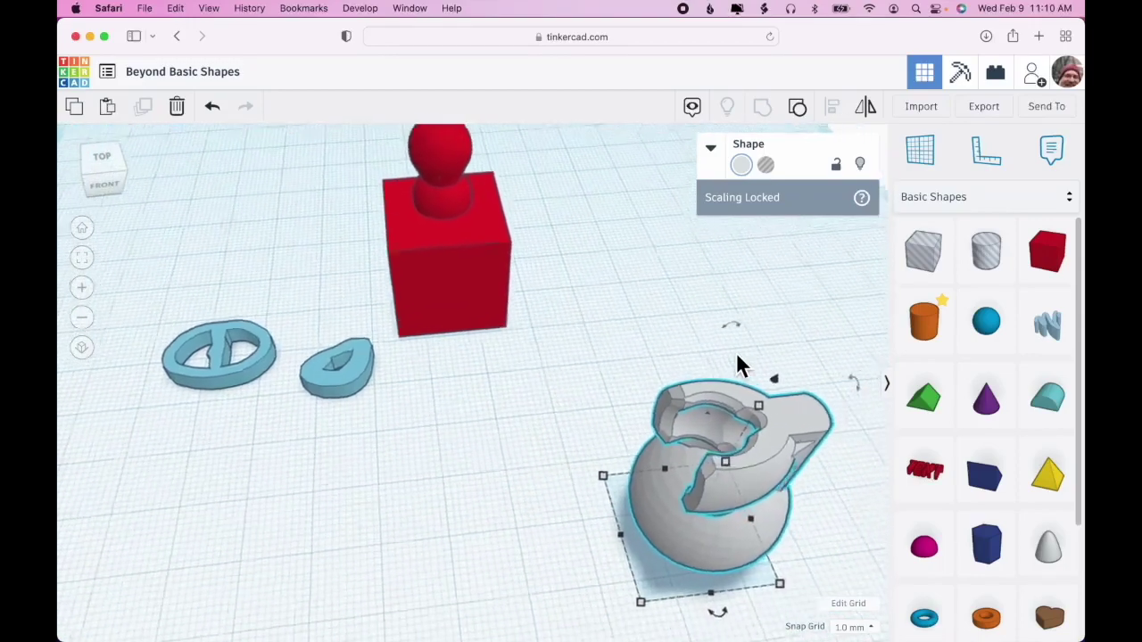
pyautogui.scroll(-4, 736, 361)
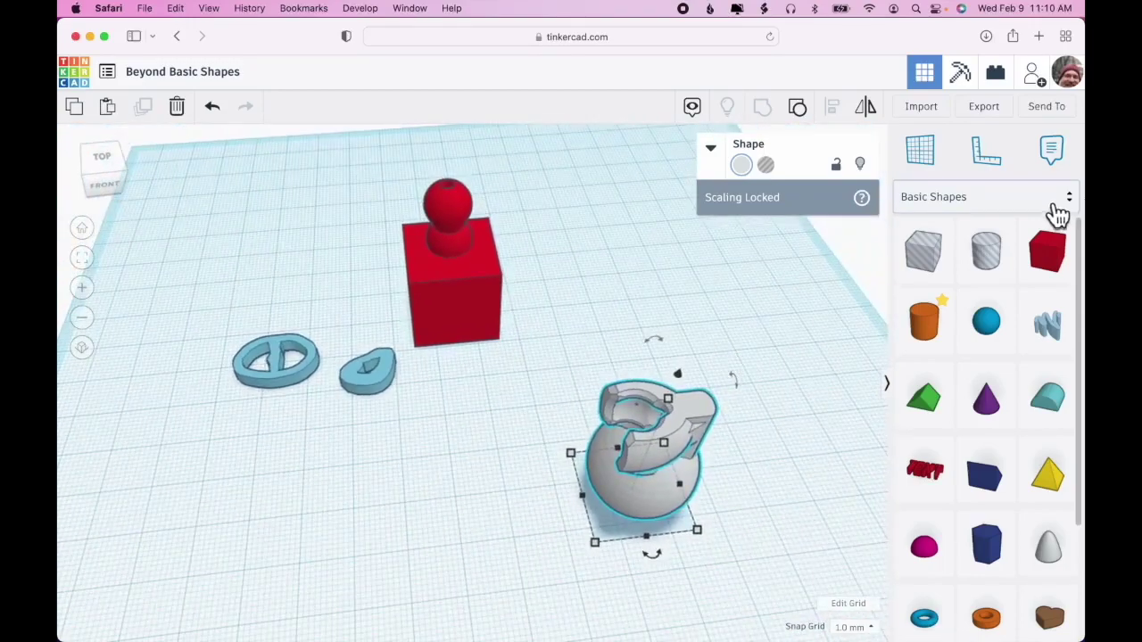
pyautogui.click(1067, 202)
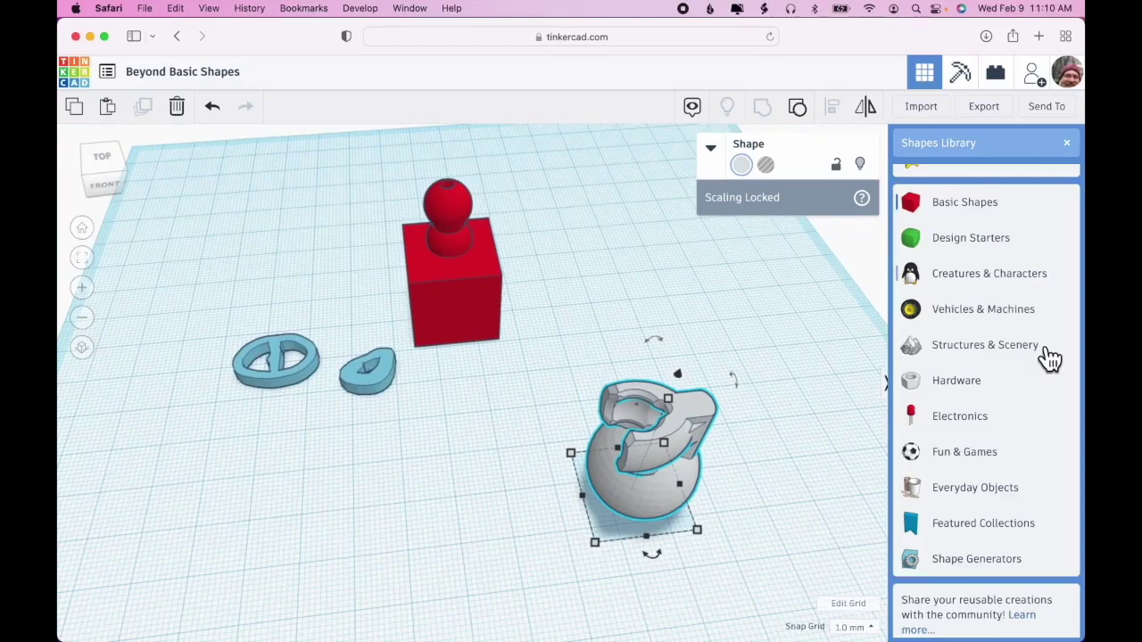
# Move the grey socket-and-sphere group to the back left and the red box further left
pyautogui.click(976, 559)
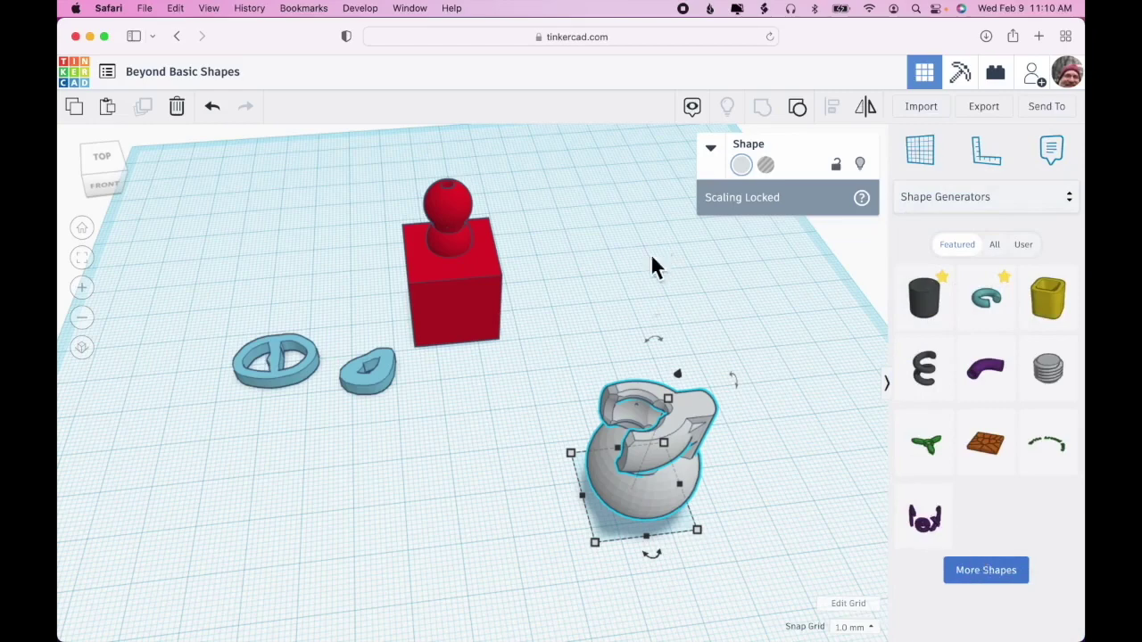
pyautogui.moveTo(640, 497); pyautogui.dragTo(219, 246)
pyautogui.moveTo(461, 297); pyautogui.dragTo(369, 255)
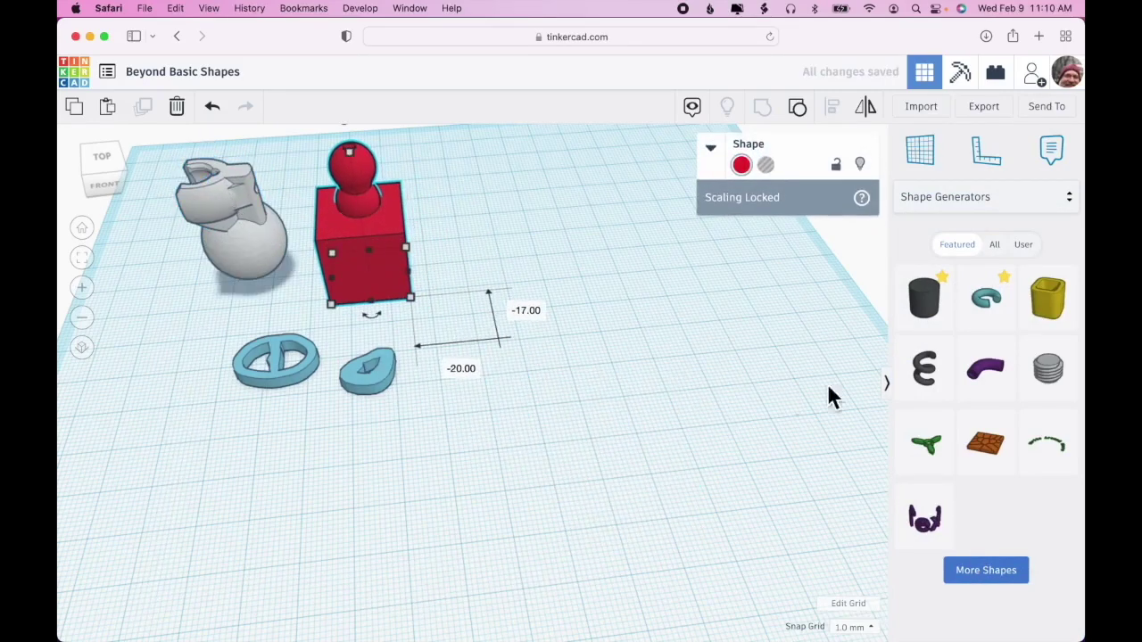
# Place a Shape Generators Extrusion cylinder on the workplane and show its settings
pyautogui.moveTo(932, 309); pyautogui.dragTo(538, 491)
pyautogui.moveTo(667, 426)
pyautogui.mouseDown(button='right')
pyautogui.moveTo(667, 412)
pyautogui.moveTo(661, 420)
pyautogui.mouseUp(button='right')
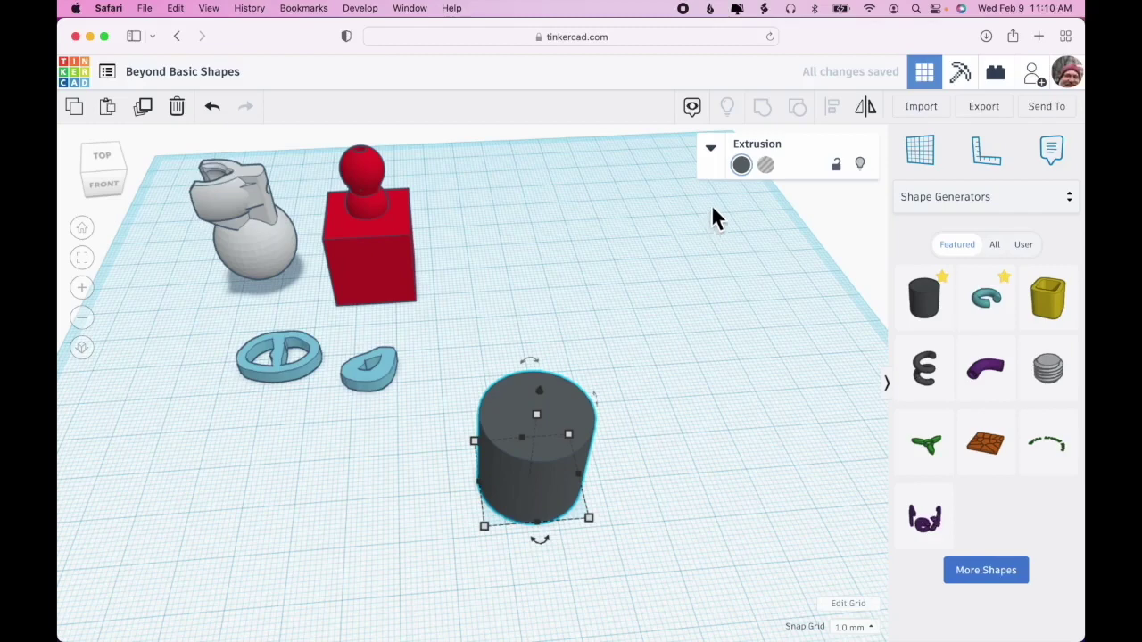
pyautogui.click(712, 148)
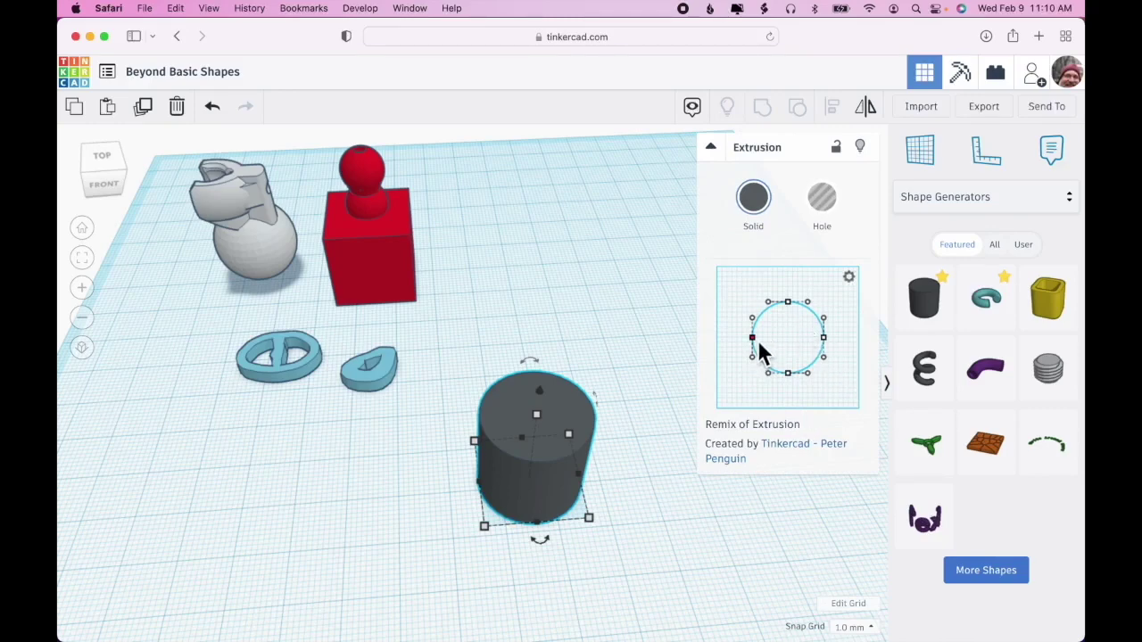
# Reshape the Extrusion outline's curve into a flattened bean profile
pyautogui.moveTo(759, 342); pyautogui.dragTo(724, 343)
pyautogui.moveTo(790, 304); pyautogui.dragTo(841, 311)
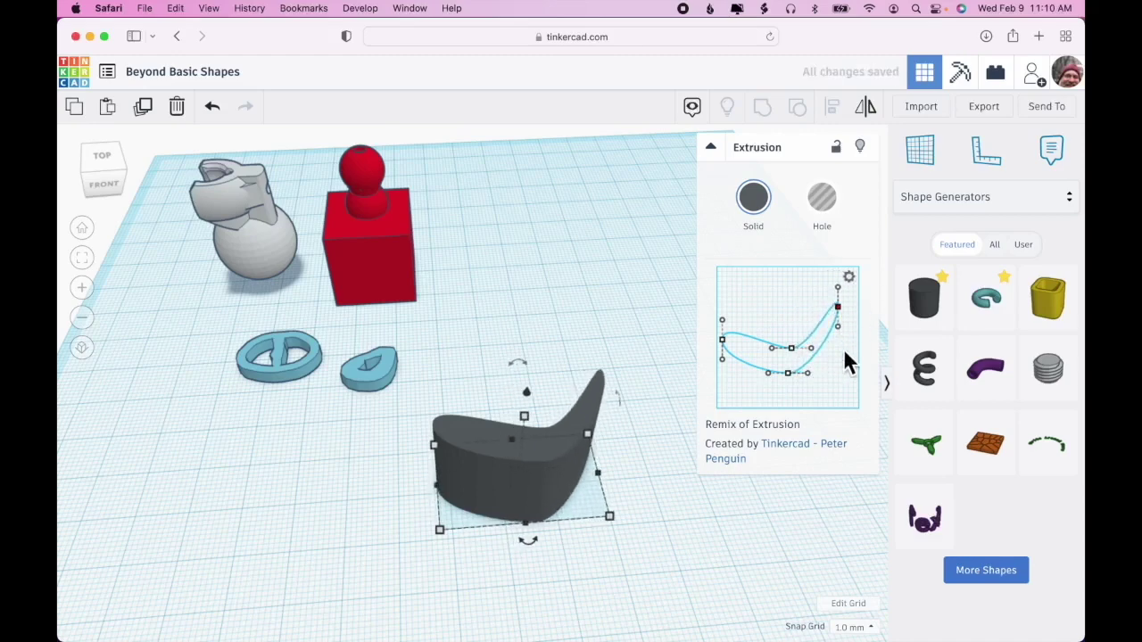
pyautogui.moveTo(791, 375); pyautogui.dragTo(782, 368)
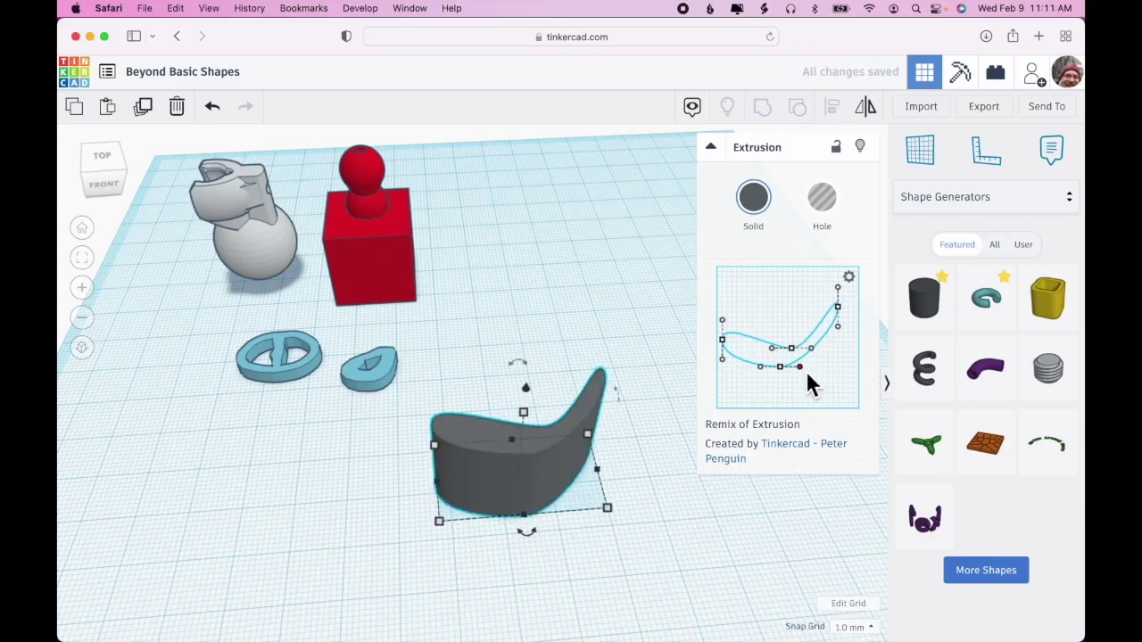
pyautogui.moveTo(805, 375); pyautogui.dragTo(833, 369)
pyautogui.moveTo(841, 286); pyautogui.dragTo(817, 285)
pyautogui.moveTo(800, 351); pyautogui.dragTo(740, 294)
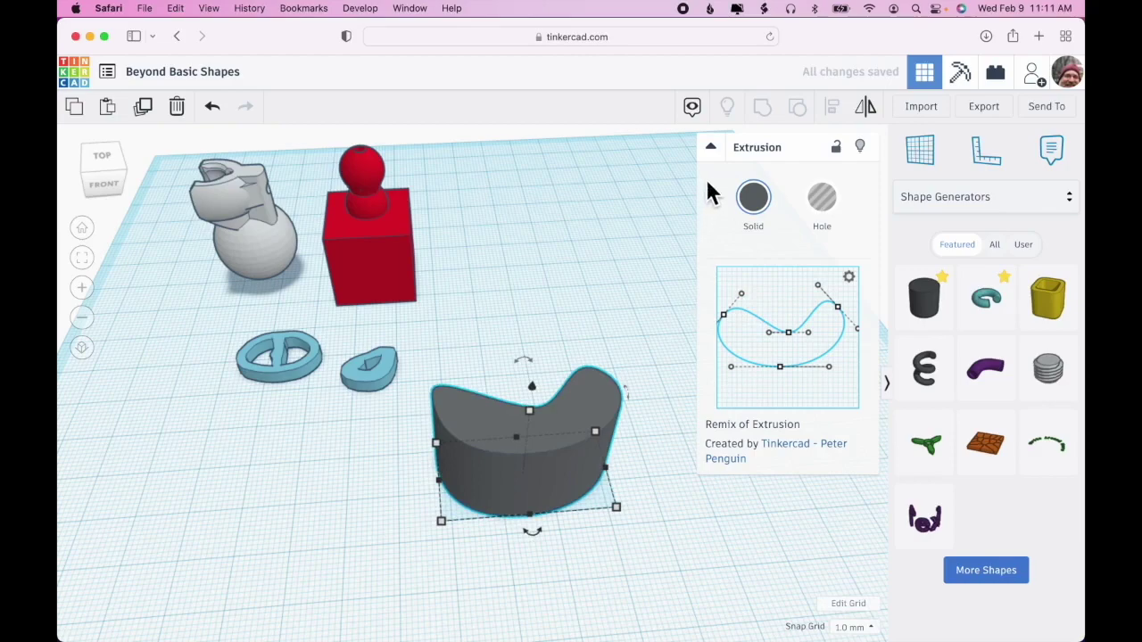
# Lower the bean slab to height 9, widen it to about 30, and move it to the left
pyautogui.click(711, 147)
pyautogui.click(534, 445)
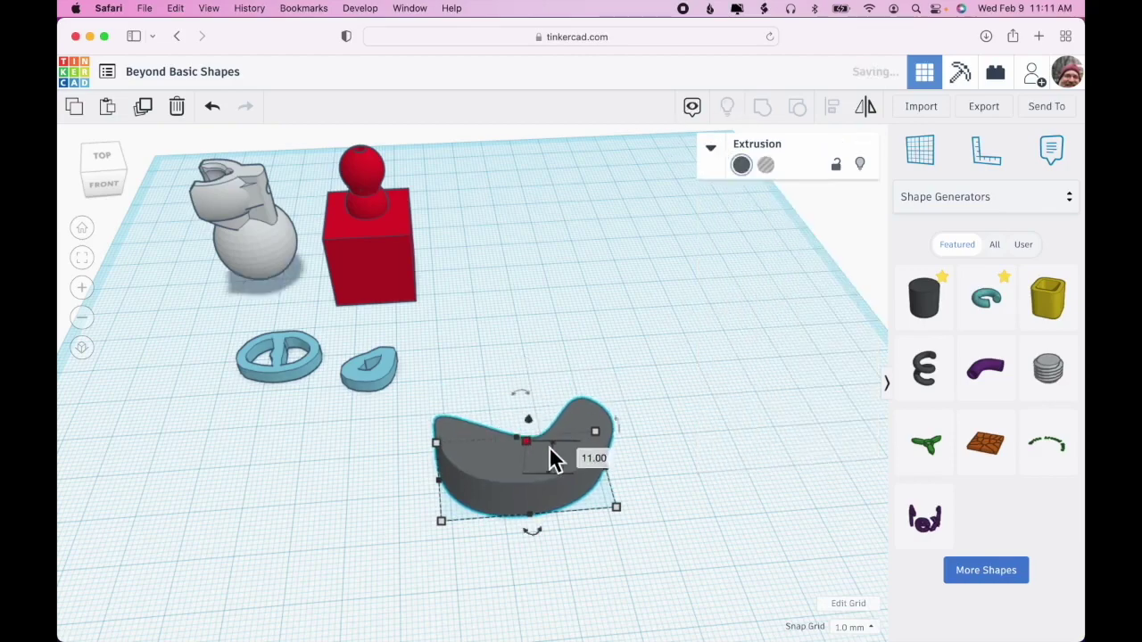
pyautogui.moveTo(681, 435); pyautogui.dragTo(682, 388, button='right')
pyautogui.moveTo(533, 443)
pyautogui.mouseDown()
pyautogui.moveTo(530, 422)
pyautogui.moveTo(531, 434)
pyautogui.mouseUp()
pyautogui.moveTo(618, 494)
pyautogui.mouseDown()
pyautogui.moveTo(623, 479)
pyautogui.moveTo(612, 502)
pyautogui.moveTo(588, 484)
pyautogui.moveTo(606, 474)
pyautogui.mouseUp()
pyautogui.moveTo(706, 450); pyautogui.dragTo(700, 480, button='right')
pyautogui.moveTo(571, 471); pyautogui.dragTo(295, 461)
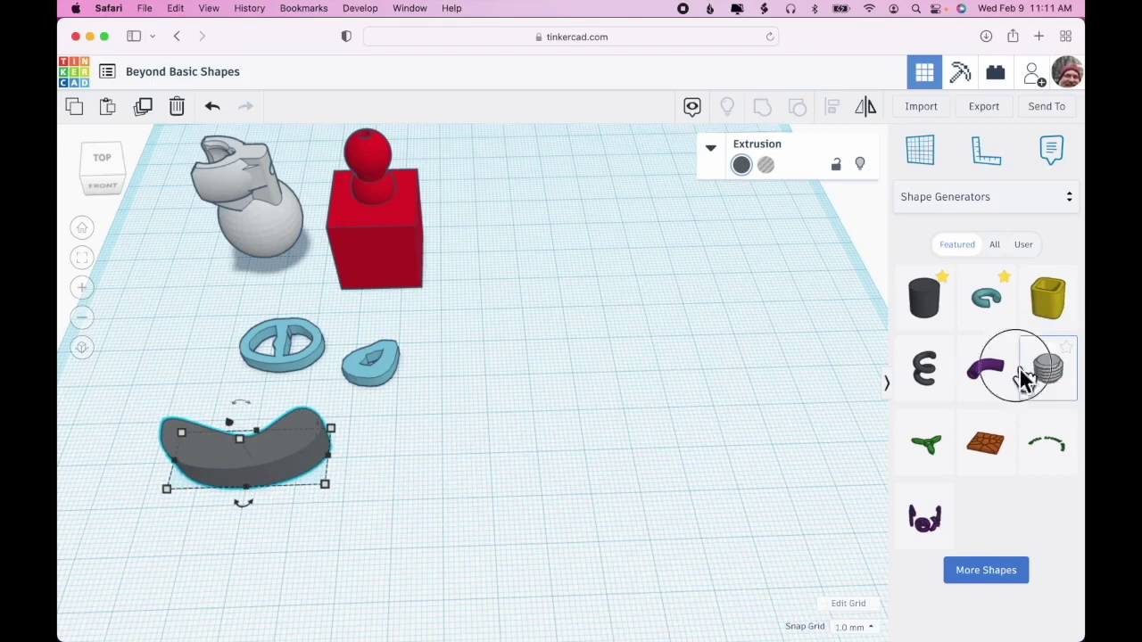
pyautogui.moveTo(1027, 377); pyautogui.dragTo(492, 268)
# Set the ISO metric thread's Diameter to 24.94 and Pitch to 6.53, and increase its Segments
pyautogui.click(711, 147)
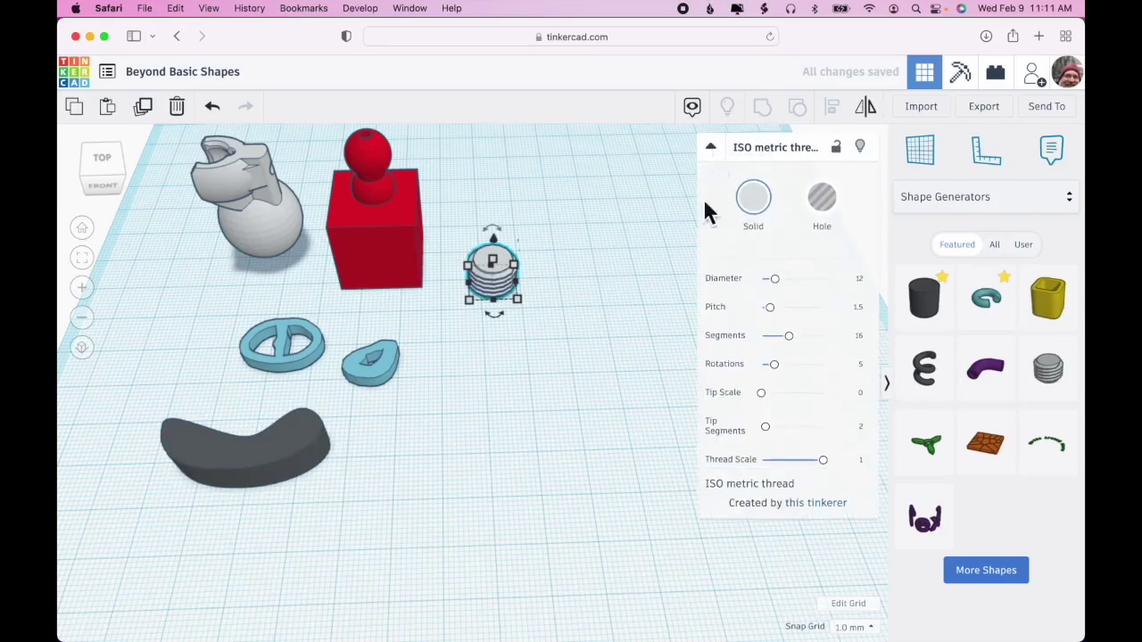
pyautogui.moveTo(599, 440); pyautogui.dragTo(598, 404, button='right')
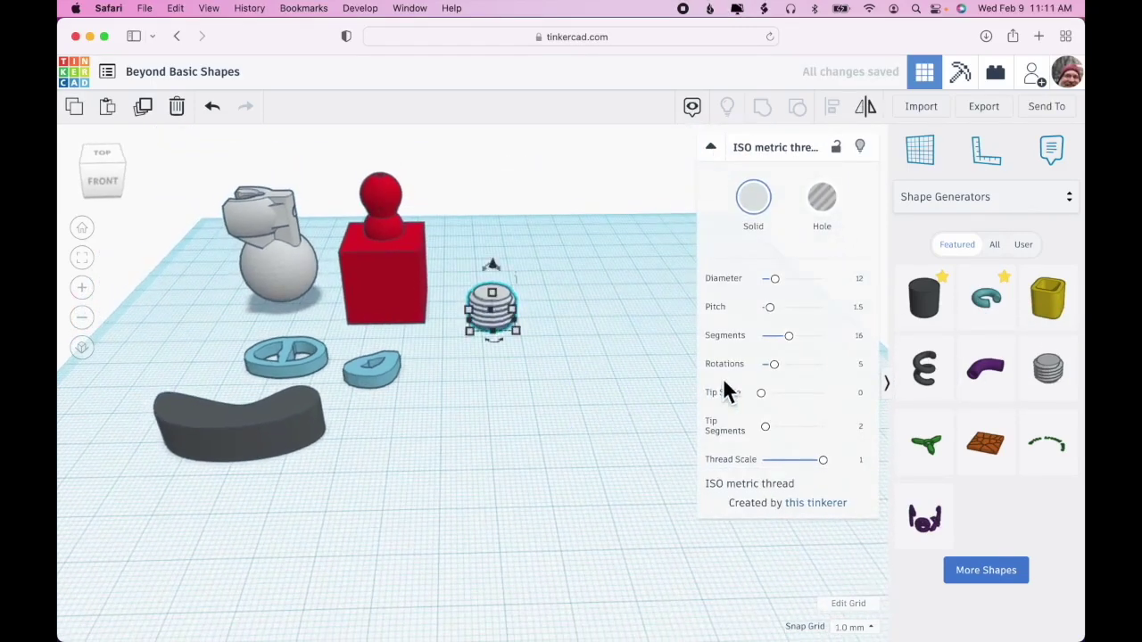
pyautogui.moveTo(774, 278); pyautogui.dragTo(790, 278)
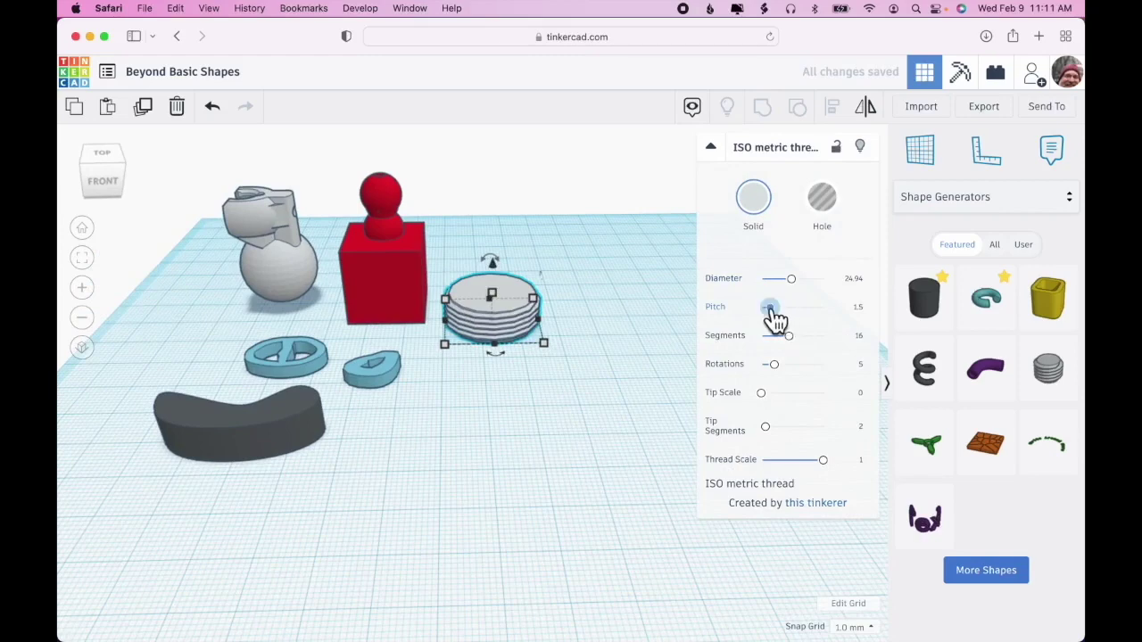
pyautogui.moveTo(774, 318); pyautogui.dragTo(807, 322)
pyautogui.moveTo(589, 339); pyautogui.dragTo(549, 371, button='right')
pyautogui.moveTo(789, 335); pyautogui.dragTo(780, 378)
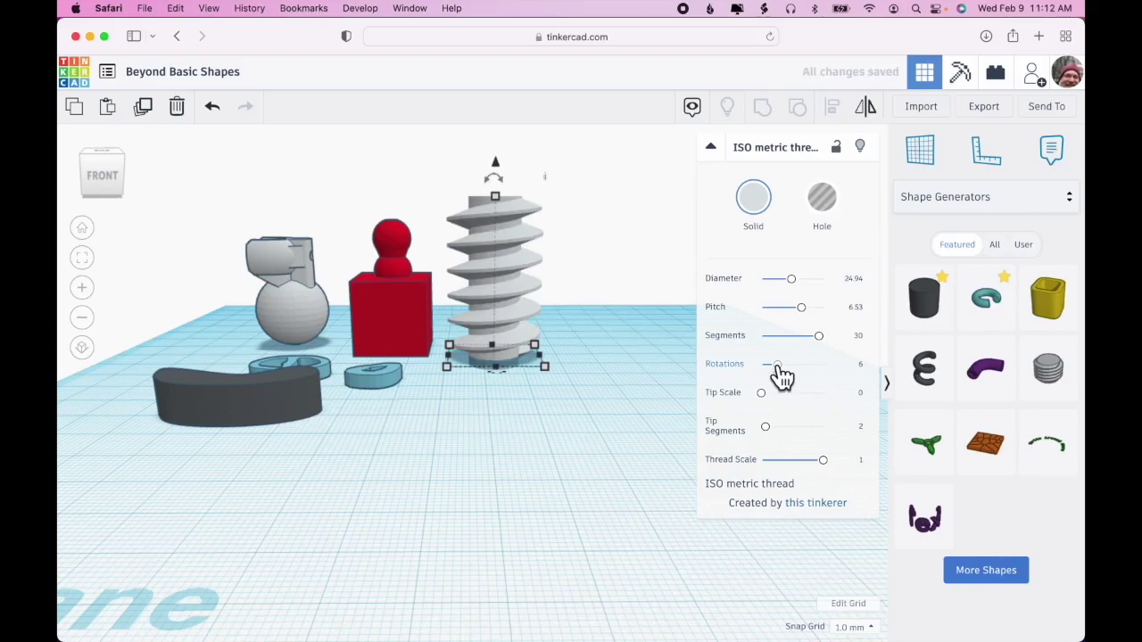
# Adjust the thread's Tip Scale, Tip Segments and Thread Scale
pyautogui.moveTo(643, 419); pyautogui.dragTo(565, 446, button='right')
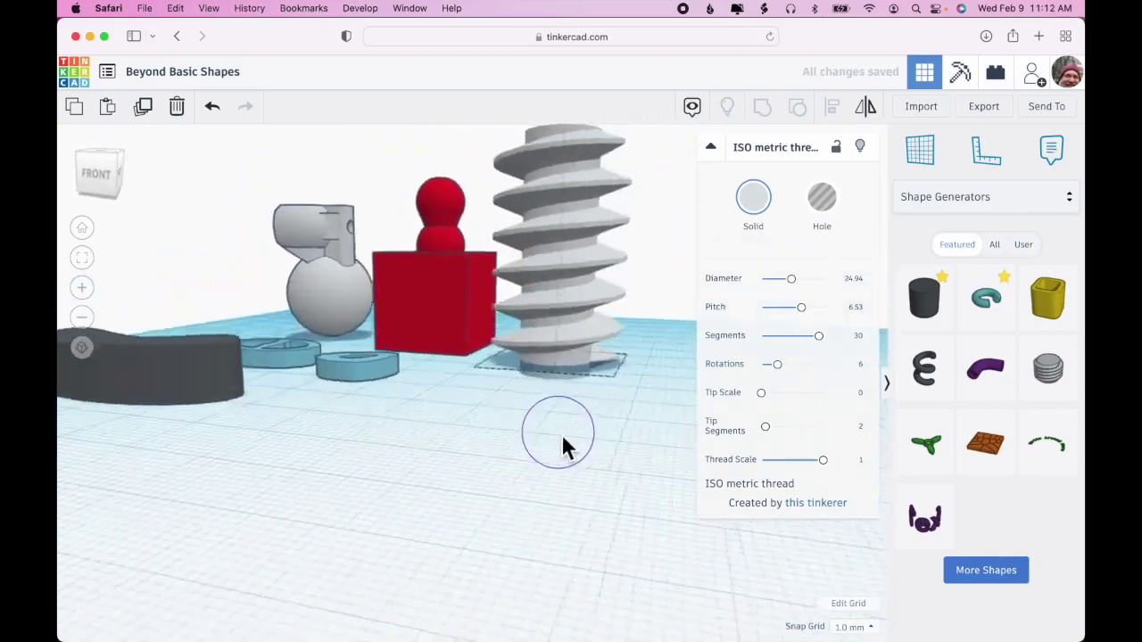
pyautogui.scroll(3, 561, 437)
pyautogui.scroll(5, 575, 521)
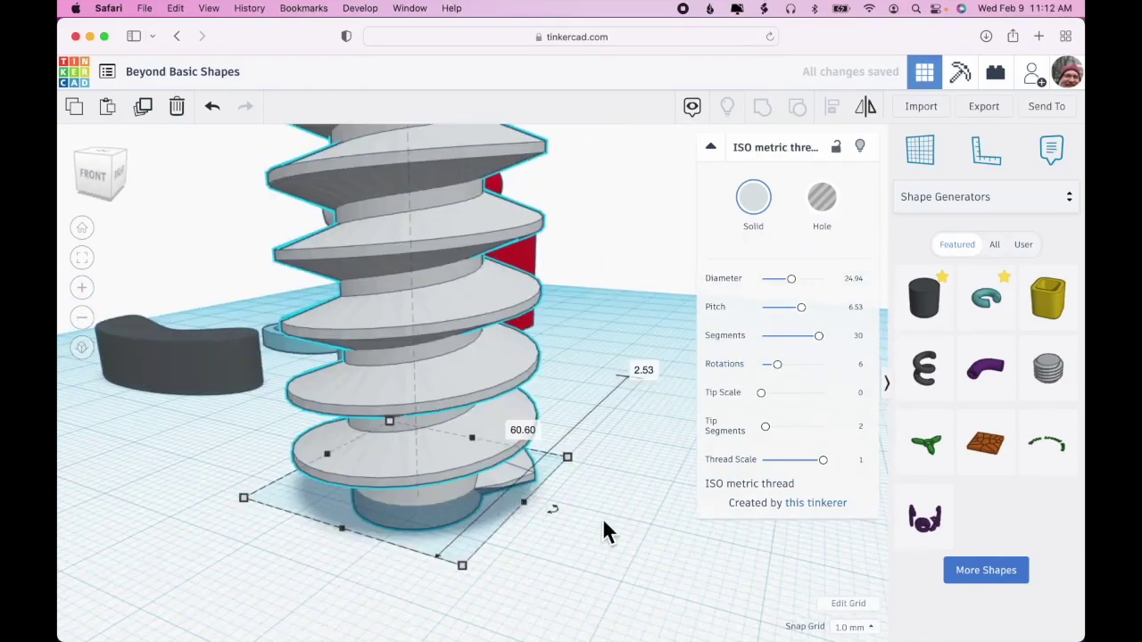
pyautogui.moveTo(761, 393); pyautogui.dragTo(777, 434)
pyautogui.moveTo(606, 550); pyautogui.dragTo(493, 558, button='right')
pyautogui.moveTo(775, 435); pyautogui.dragTo(783, 435)
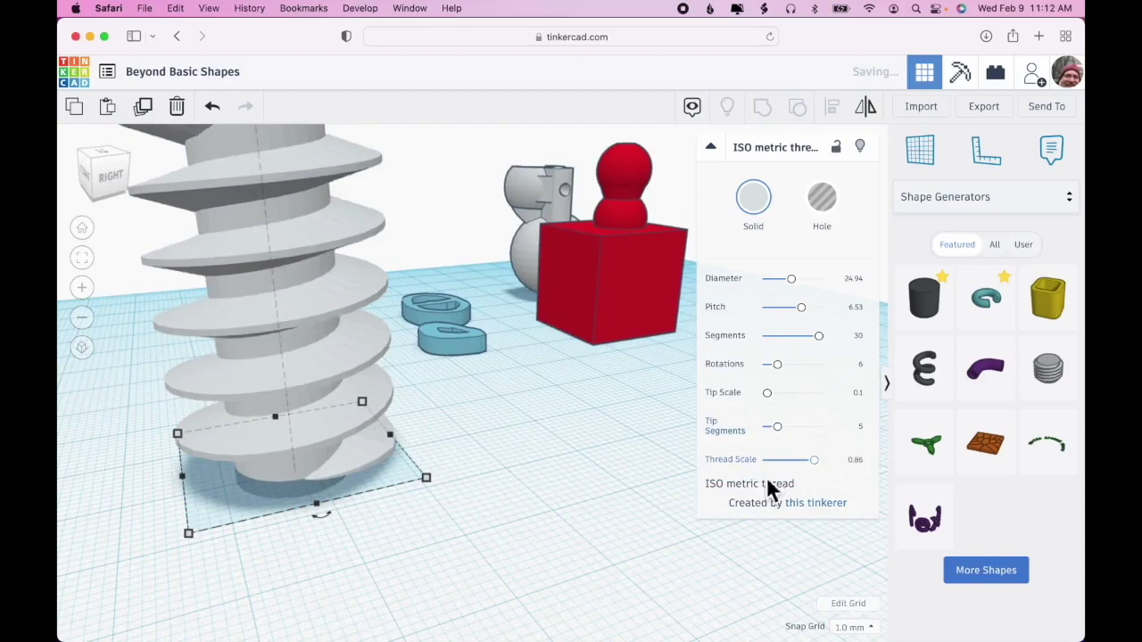
pyautogui.moveTo(571, 570); pyautogui.dragTo(591, 547, button='right')
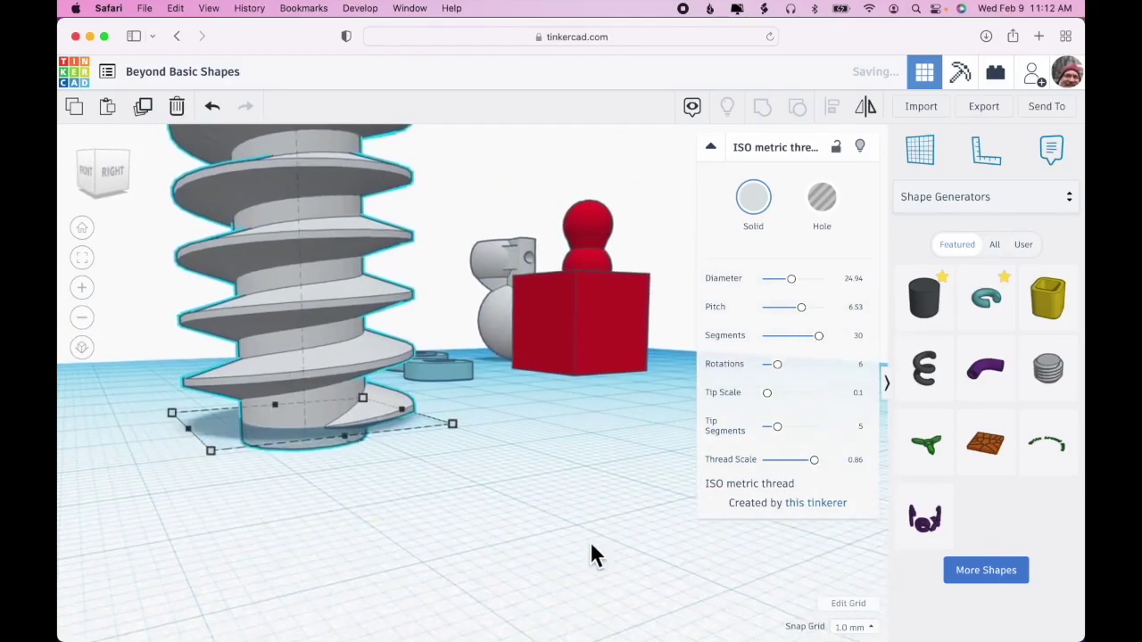
pyautogui.moveTo(818, 470); pyautogui.dragTo(861, 469)
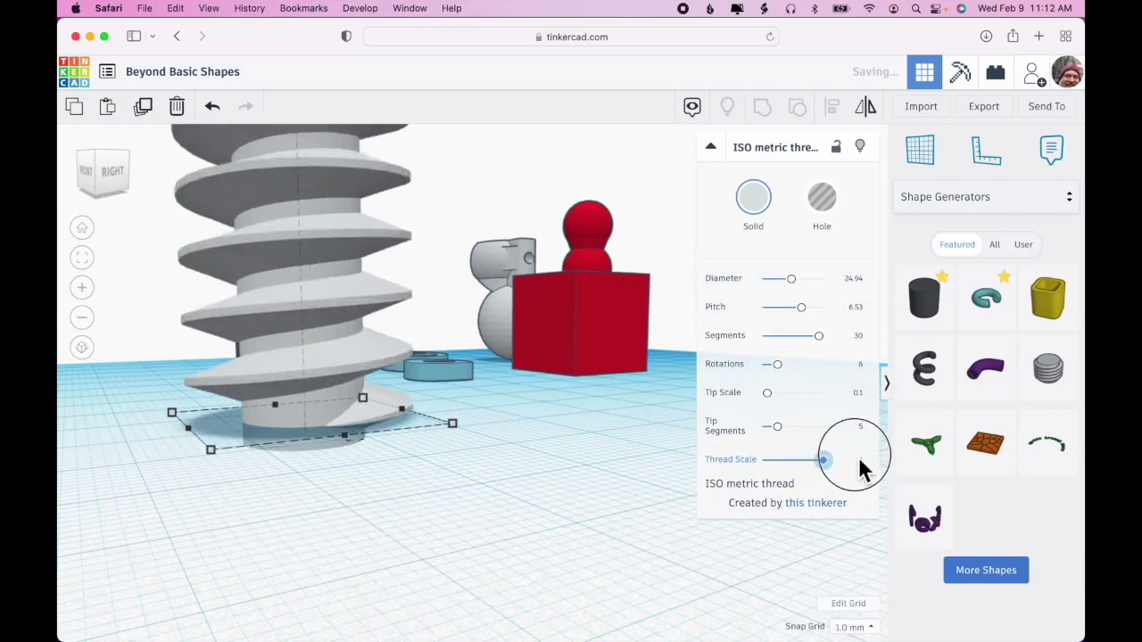
# Zoom out to view the whole workplane and drop a Voronoi tile beside the thread
pyautogui.scroll(-3, 486, 488)
pyautogui.moveTo(486, 484); pyautogui.dragTo(402, 302, button='right')
pyautogui.scroll(3, 485, 497)
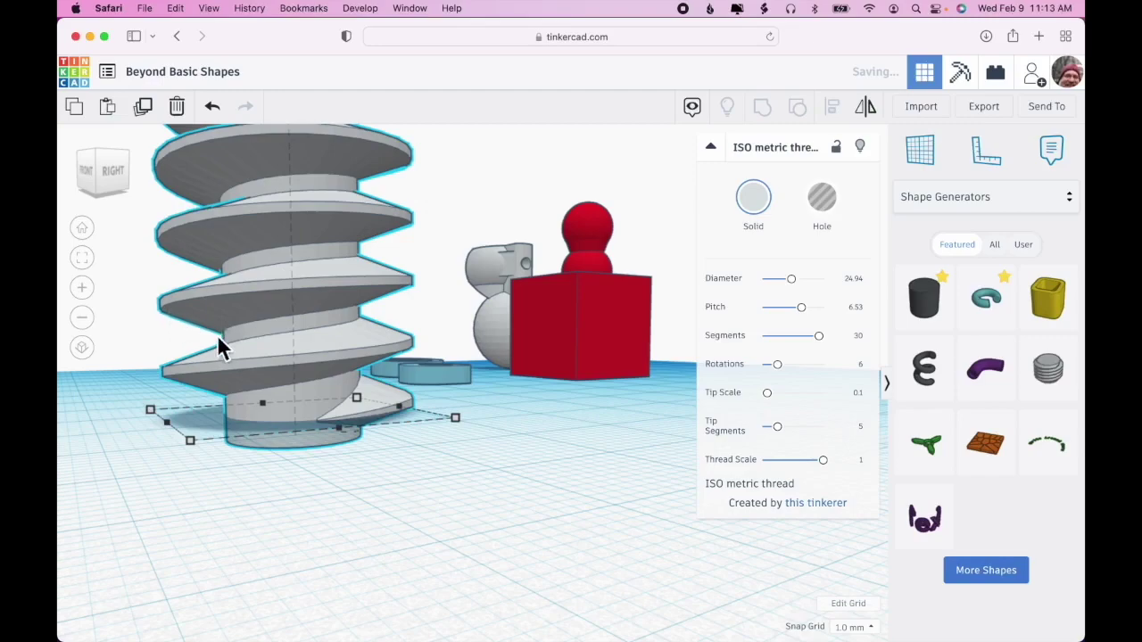
pyautogui.scroll(-2, 471, 519)
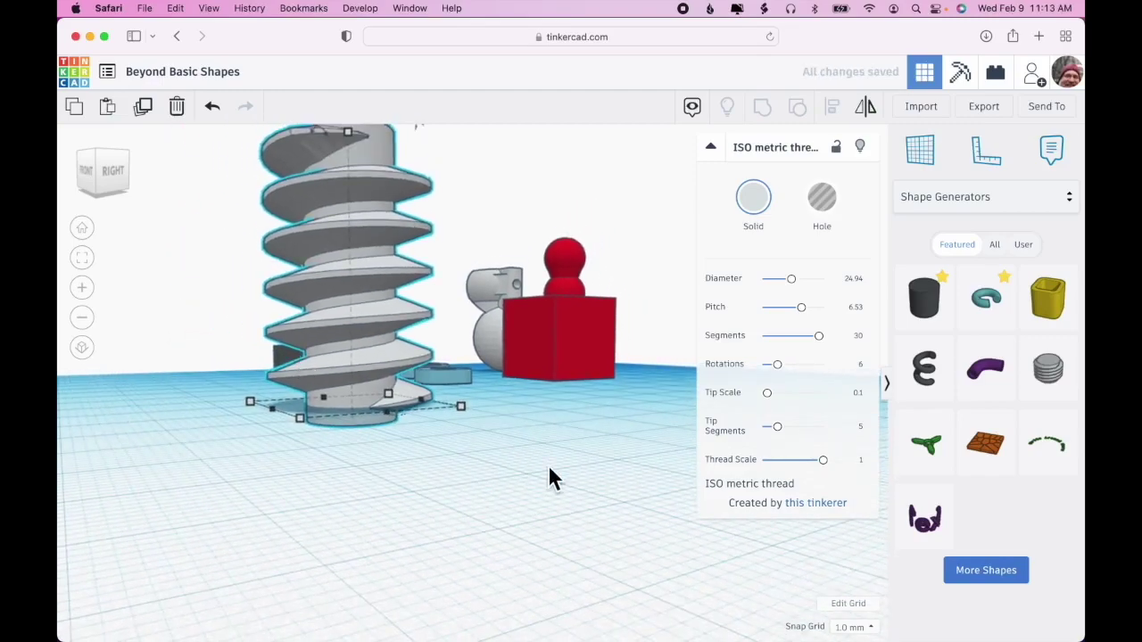
pyautogui.moveTo(571, 464); pyautogui.dragTo(454, 555, button='right')
pyautogui.scroll(-5, 580, 471)
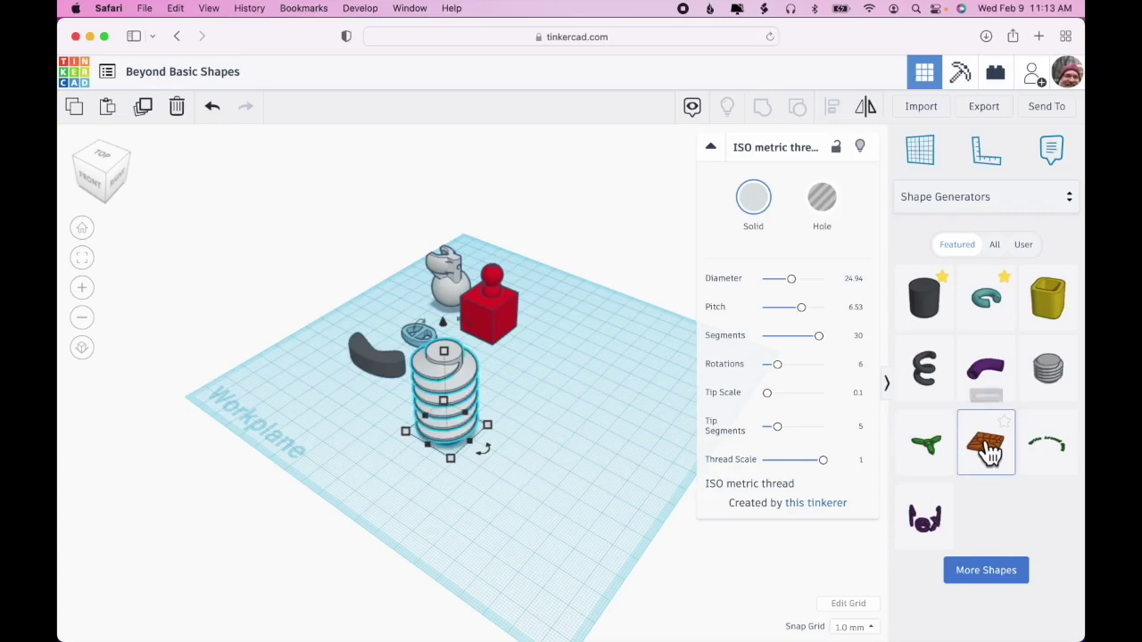
pyautogui.moveTo(990, 453); pyautogui.dragTo(532, 513)
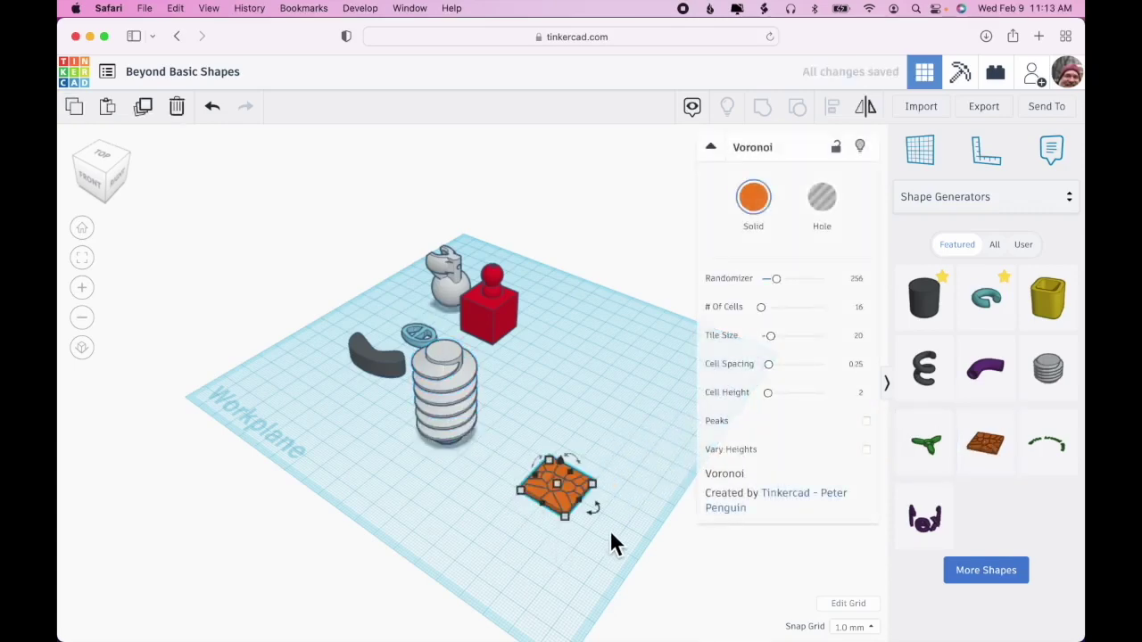
# Fit the view to the Voronoi tile and change its height to 20
pyautogui.moveTo(612, 559); pyautogui.dragTo(555, 548, button='right')
pyautogui.press('f')
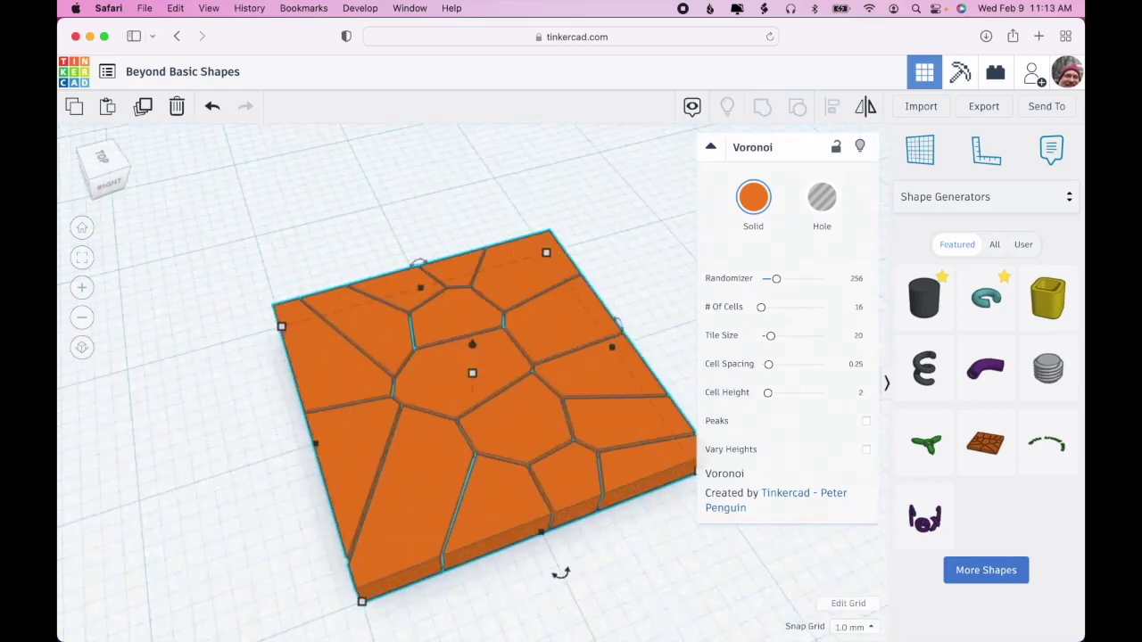
pyautogui.moveTo(668, 535)
pyautogui.mouseDown(button='right')
pyautogui.moveTo(660, 619)
pyautogui.moveTo(675, 566)
pyautogui.moveTo(676, 601)
pyautogui.moveTo(677, 561)
pyautogui.moveTo(655, 526)
pyautogui.mouseUp(button='right')
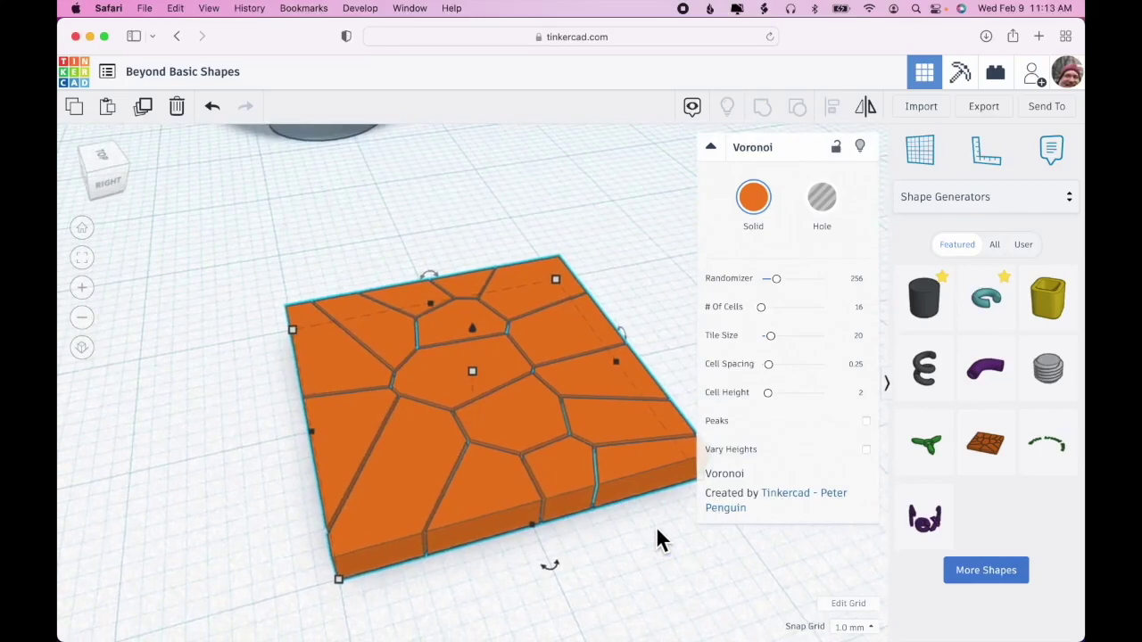
pyautogui.scroll(-6, 658, 532)
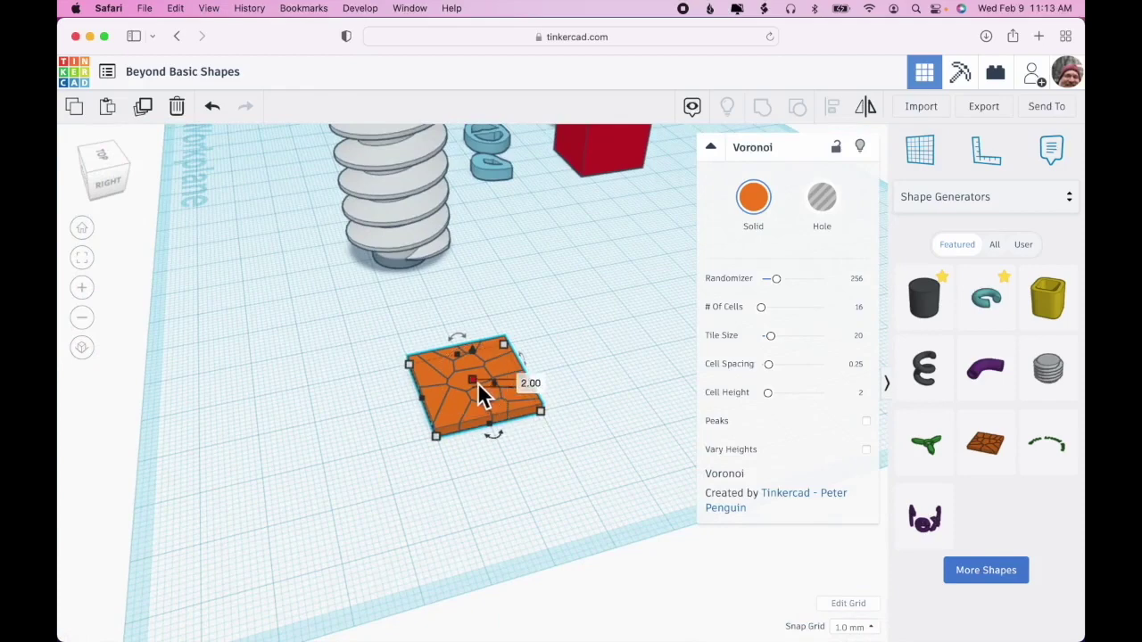
pyautogui.click(530, 386)
pyautogui.write('20')
pyautogui.press('Return')
pyautogui.click(596, 460)
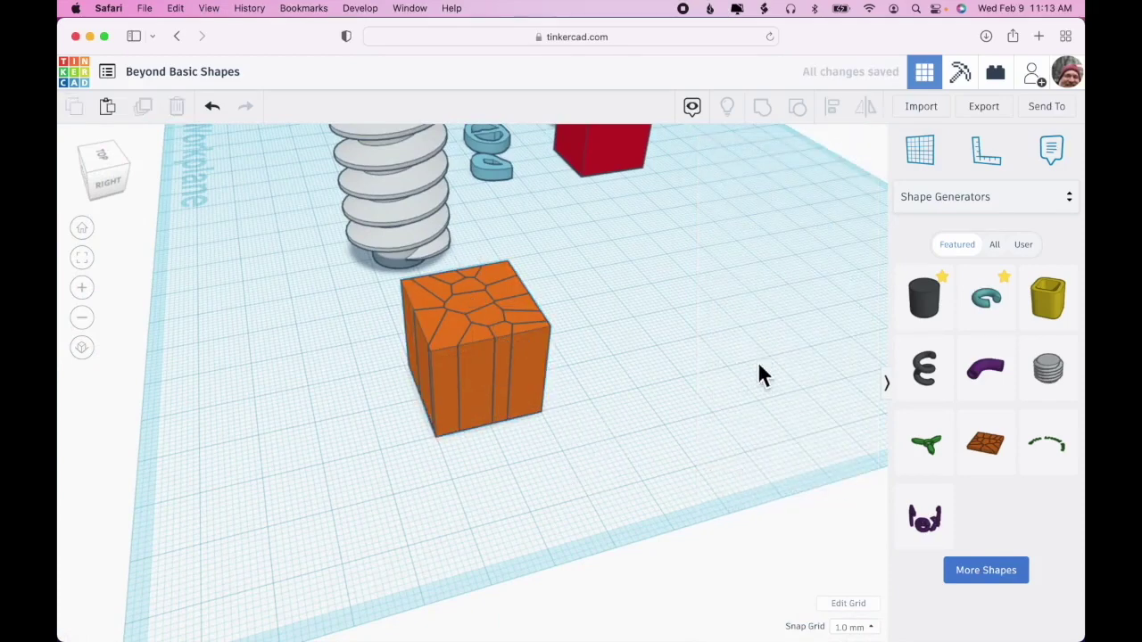
pyautogui.click(994, 198)
# Drop a red Basic Shapes box beside the Voronoi block
pyautogui.click(994, 210)
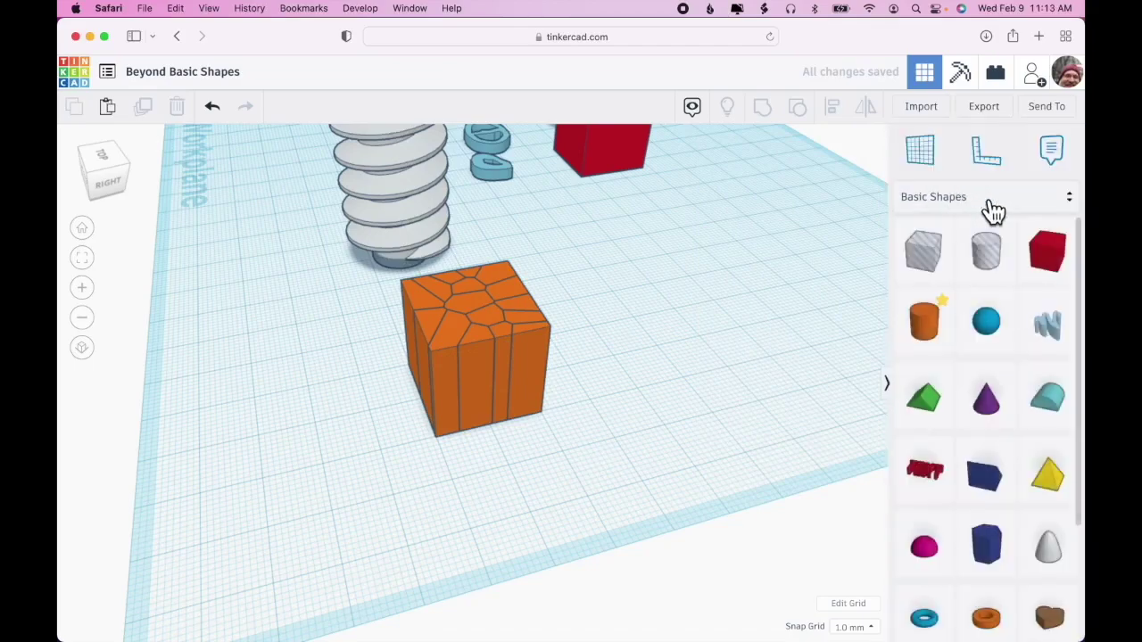
pyautogui.moveTo(1058, 253); pyautogui.dragTo(623, 375)
pyautogui.moveTo(598, 477); pyautogui.dragTo(522, 517, button='right')
pyautogui.click(456, 294)
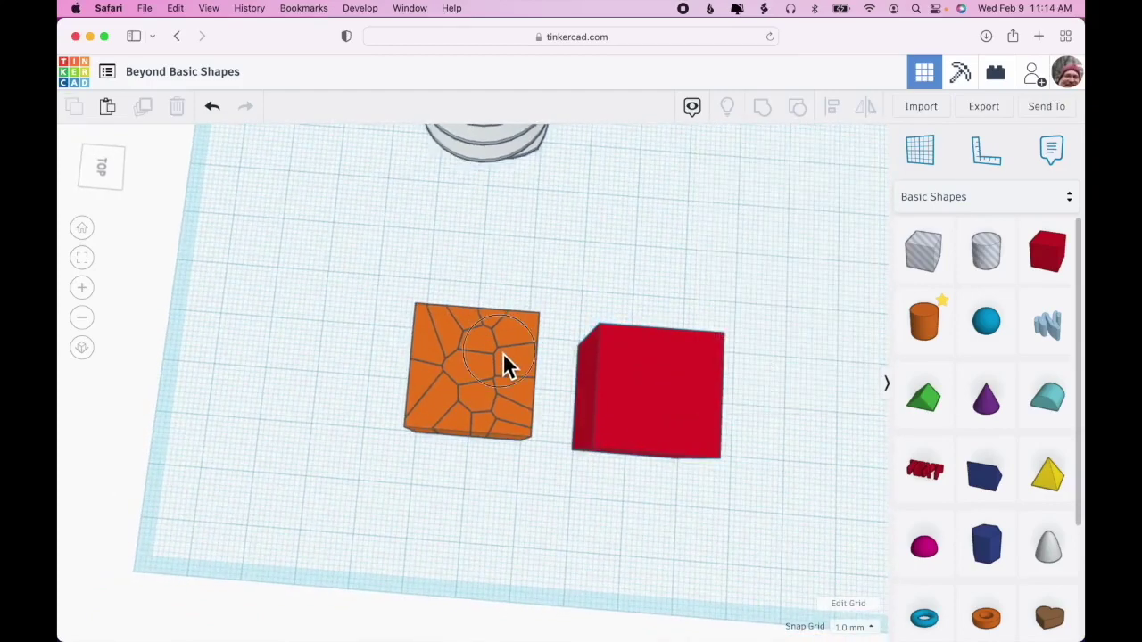
# Make the Voronoi block a hole, centre-align it with the red box, and group them
pyautogui.click(504, 365)
pyautogui.click(821, 198)
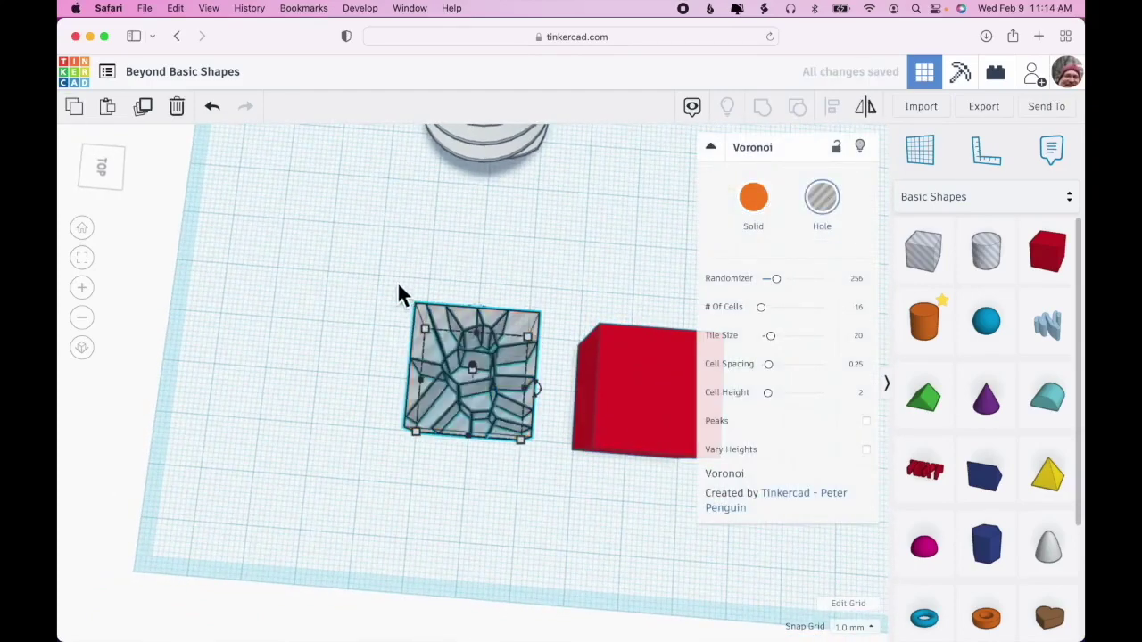
pyautogui.keyDown('shift'); pyautogui.click(630, 417); pyautogui.keyUp('shift')
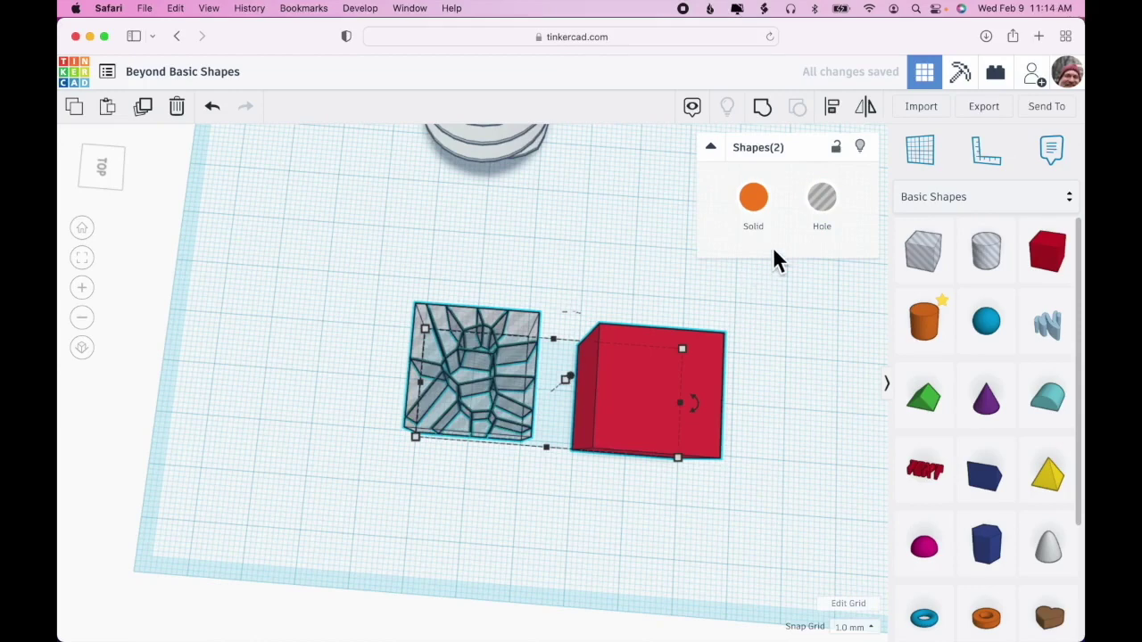
pyautogui.click(830, 108)
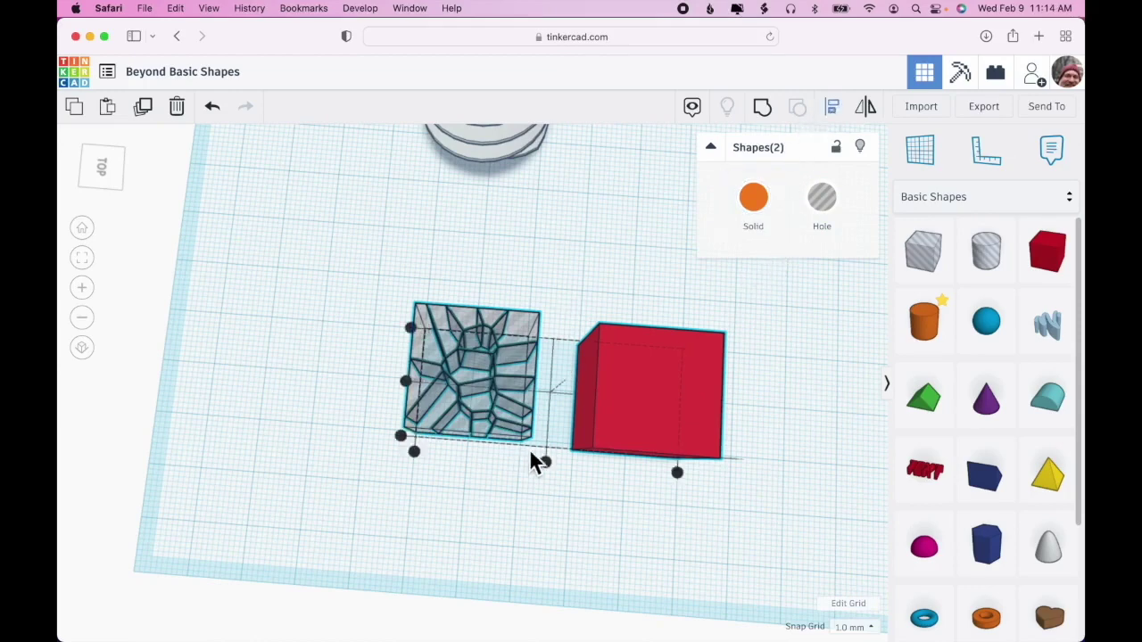
pyautogui.click(543, 462)
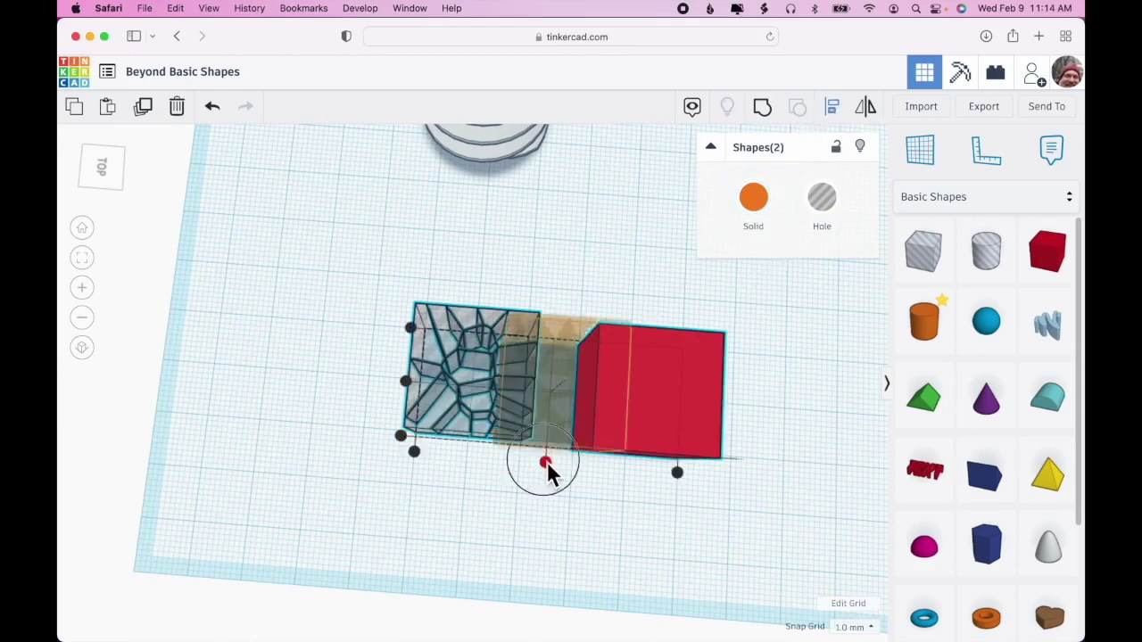
pyautogui.click(763, 108)
pyautogui.moveTo(713, 385); pyautogui.dragTo(598, 383, button='right')
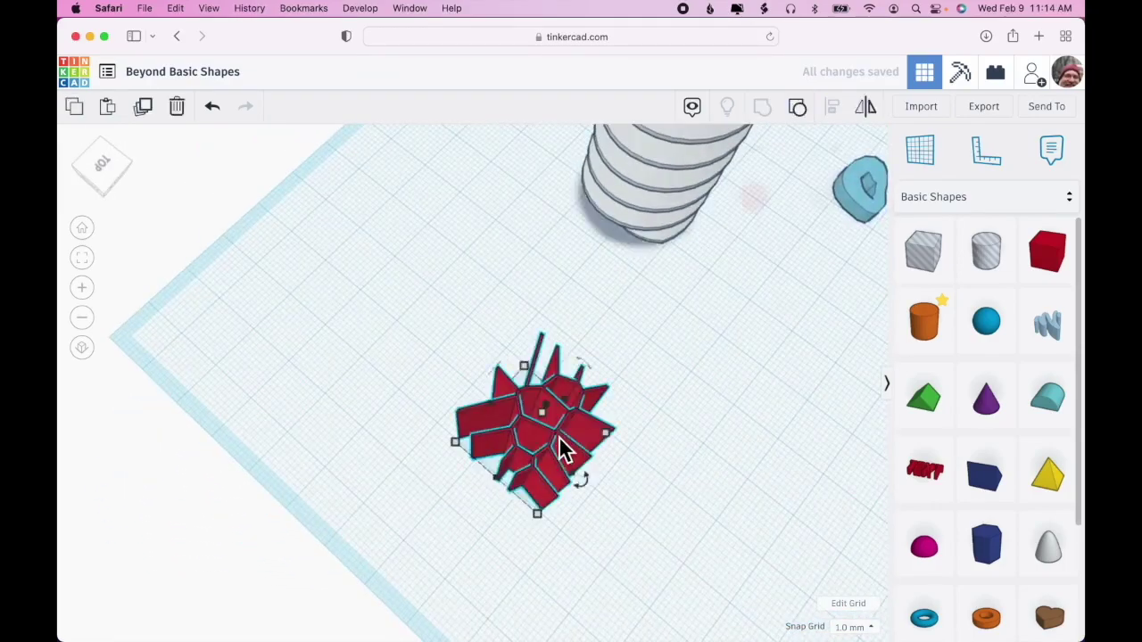
pyautogui.moveTo(562, 451); pyautogui.dragTo(694, 438, button='right')
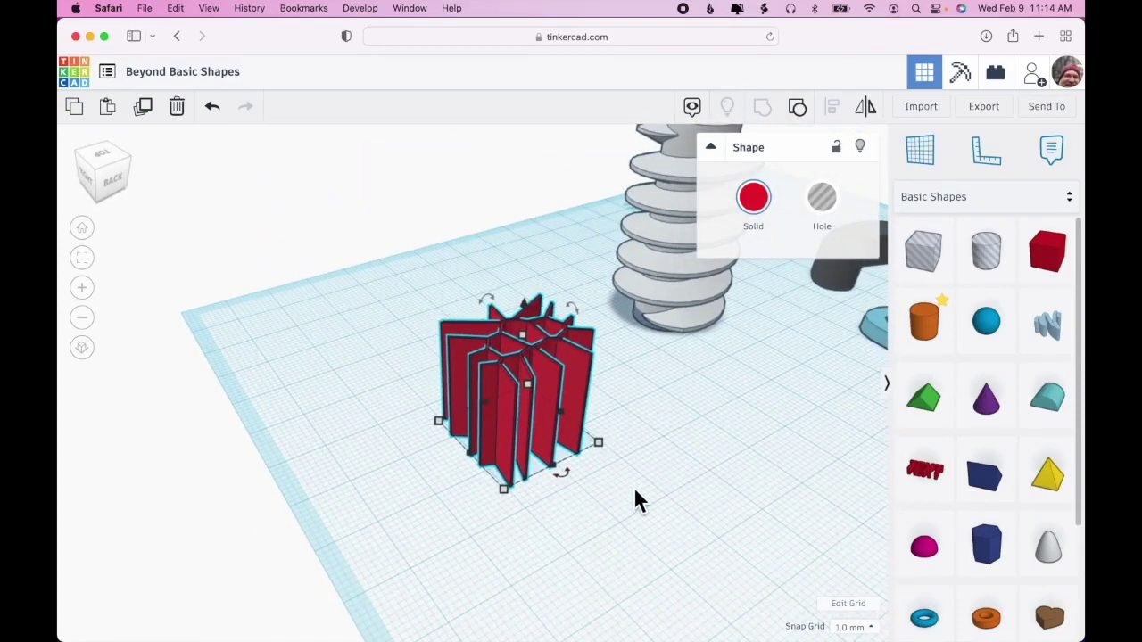
pyautogui.moveTo(634, 490); pyautogui.dragTo(479, 540, button='right')
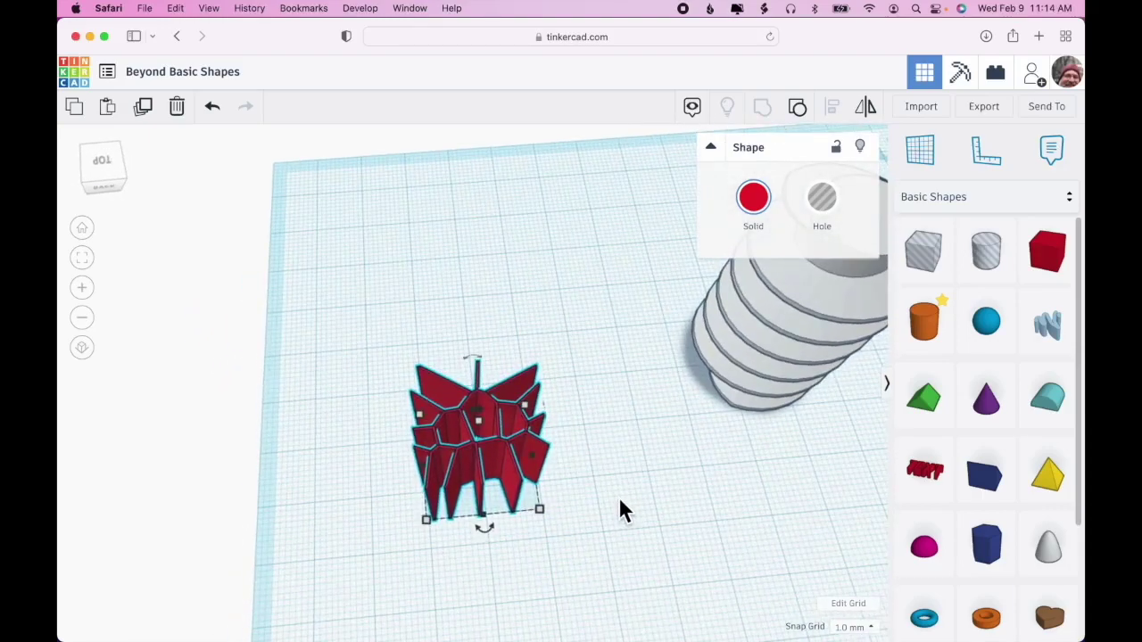
pyautogui.moveTo(618, 497); pyautogui.dragTo(542, 413, button='right')
pyautogui.click(530, 403)
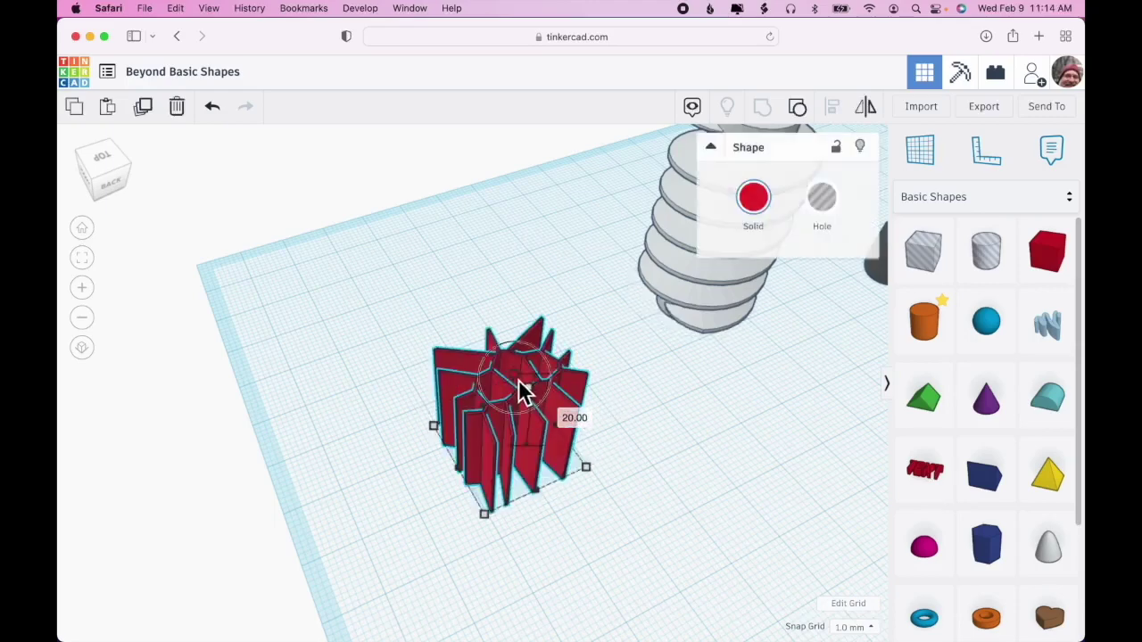
pyautogui.moveTo(524, 393); pyautogui.dragTo(514, 441)
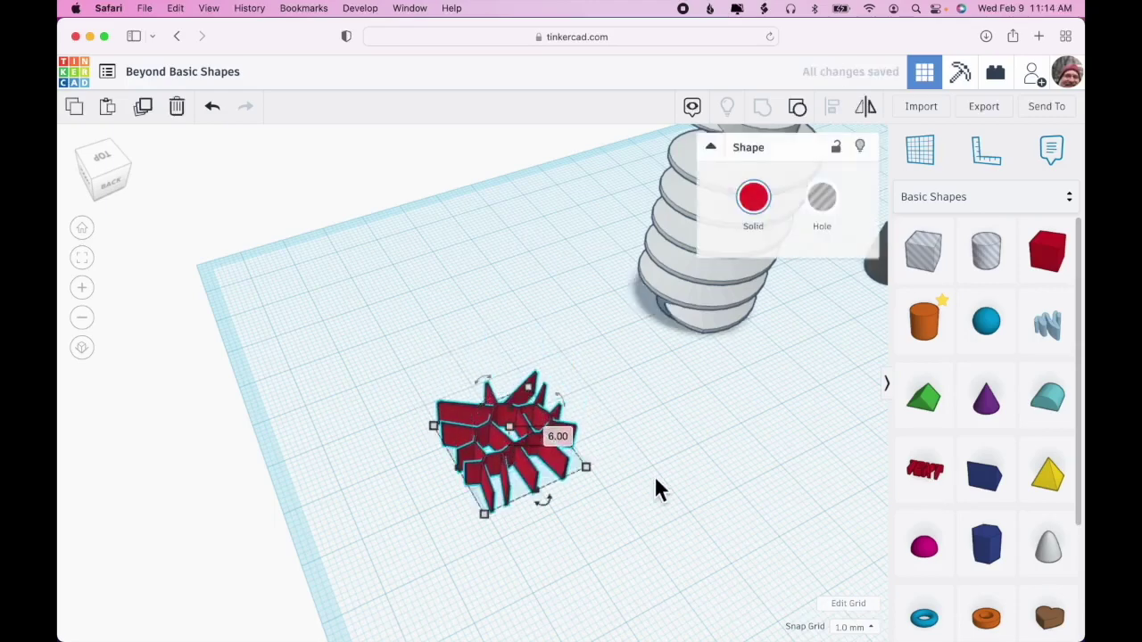
pyautogui.press('super+z')
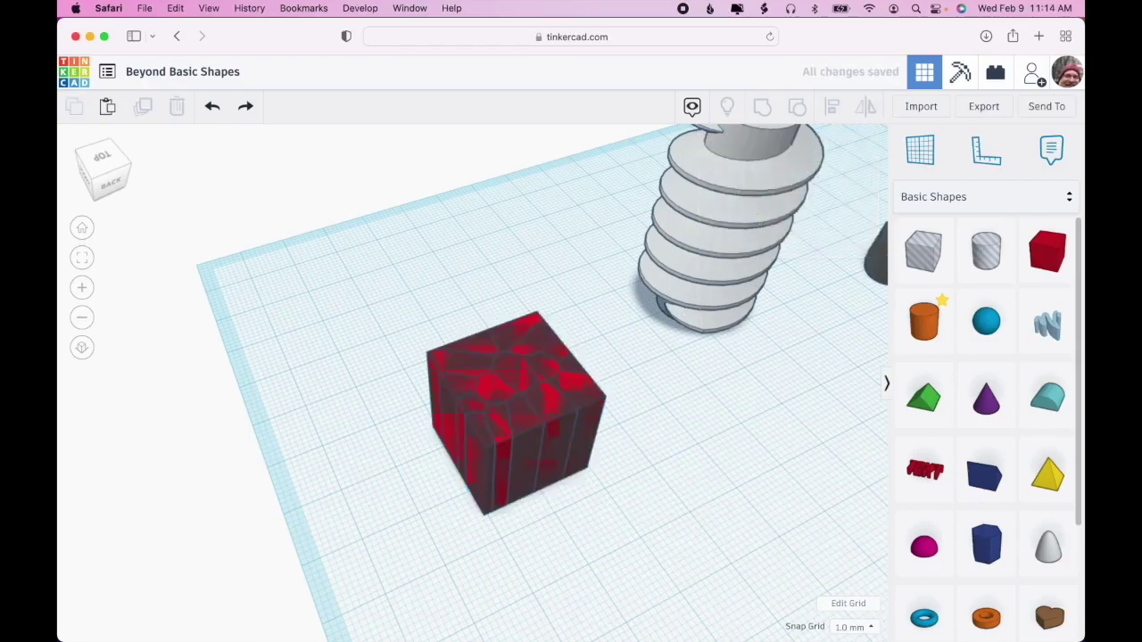
pyautogui.press('super+z')
# Retune the Voronoi hole to randomizer 630, 20 cells and 0.91 cell spacing, viewed from the top
pyautogui.moveTo(706, 414); pyautogui.dragTo(838, 492, button='right')
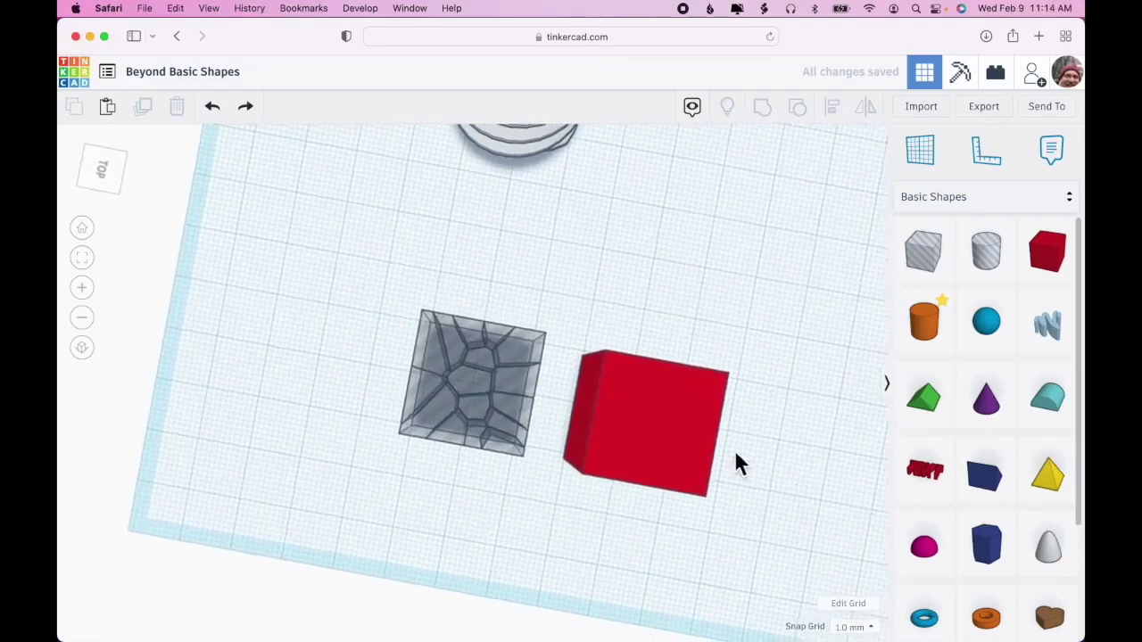
pyautogui.click(494, 391)
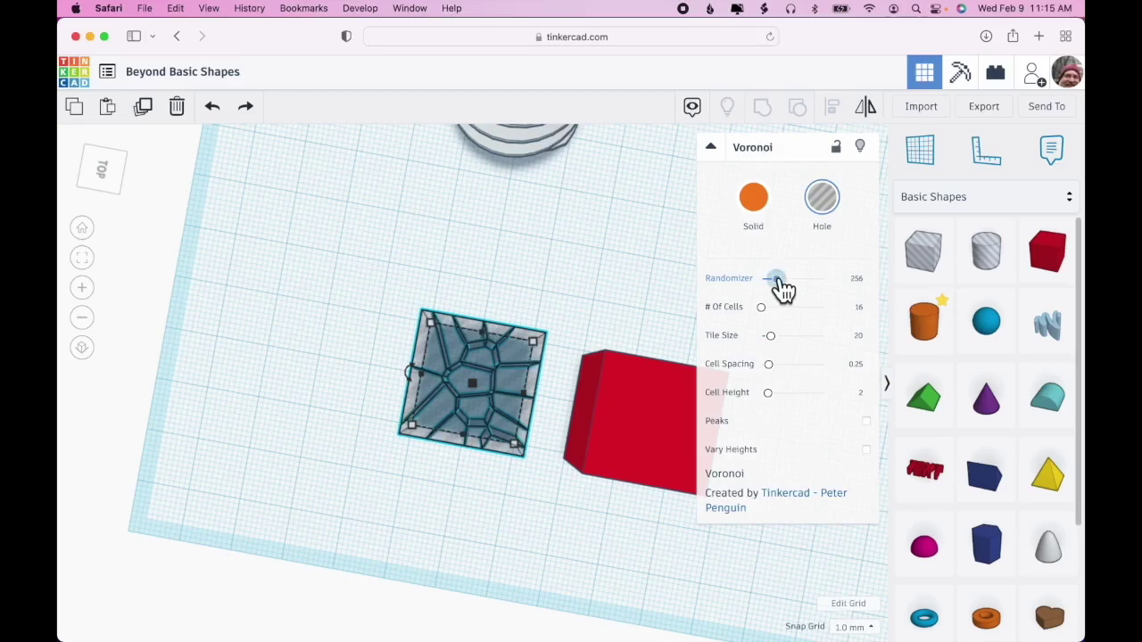
pyautogui.moveTo(781, 287); pyautogui.dragTo(804, 295)
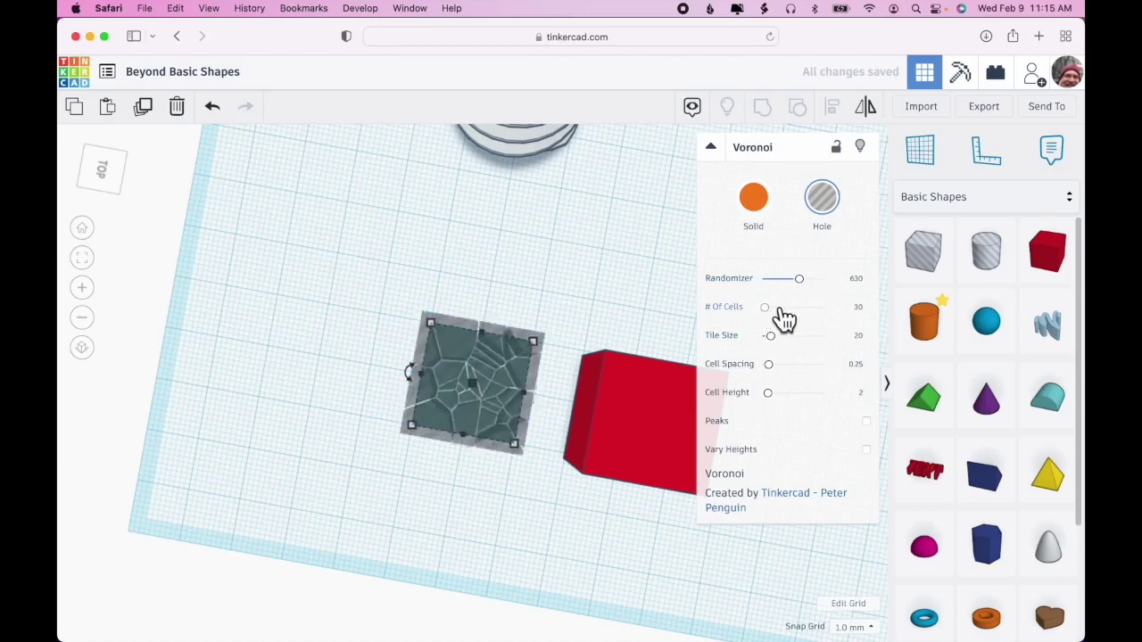
pyautogui.moveTo(766, 312); pyautogui.dragTo(774, 342)
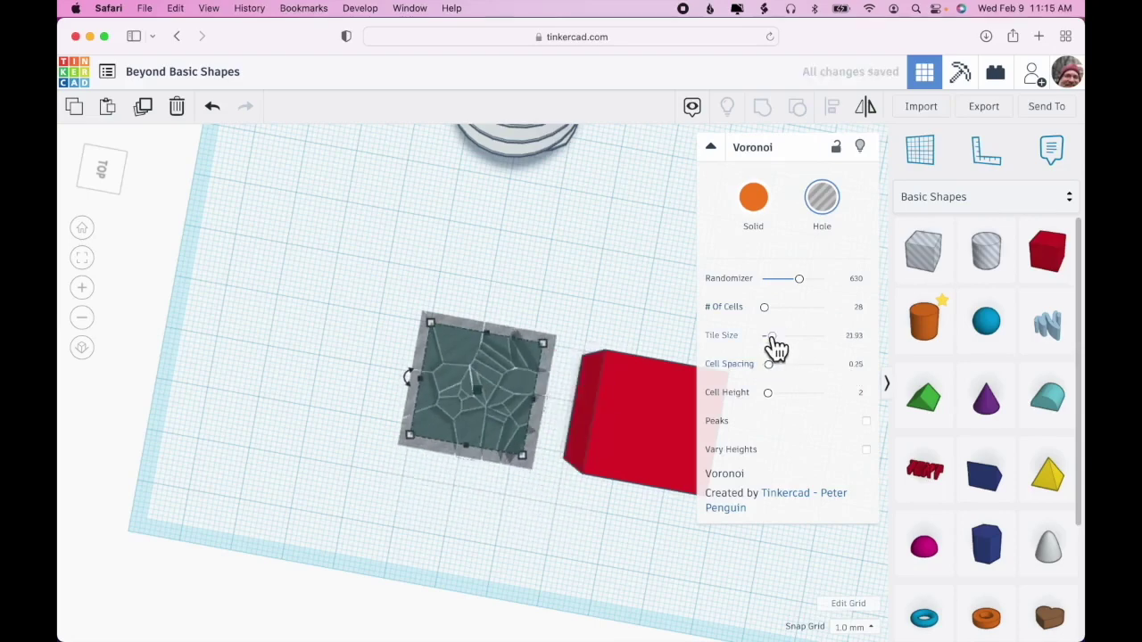
pyautogui.press('super+z')
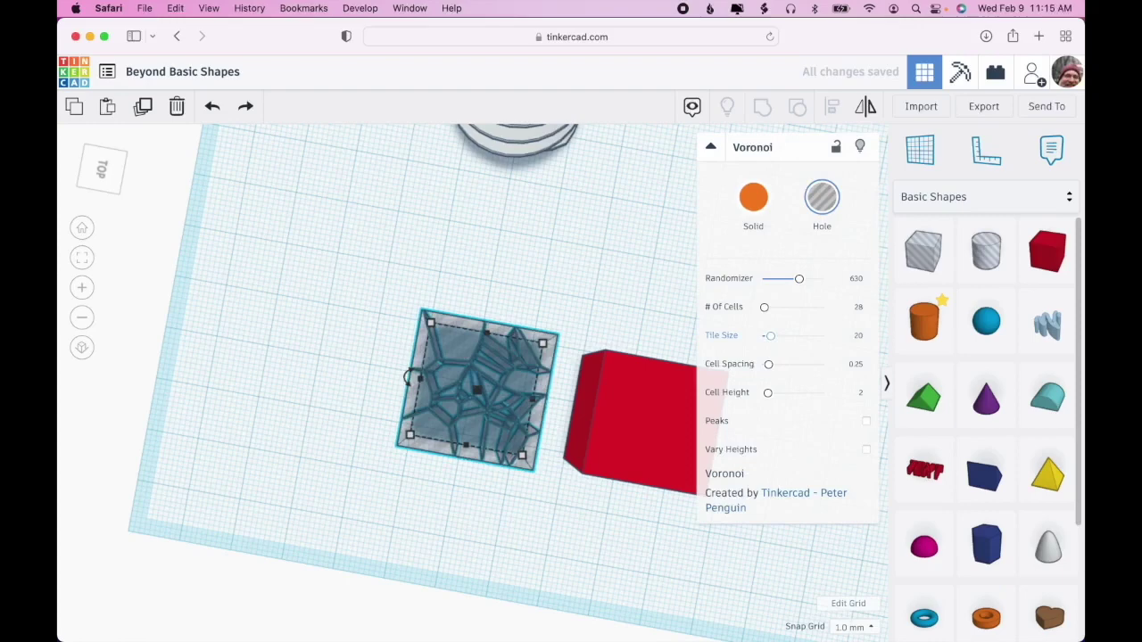
pyautogui.moveTo(768, 363); pyautogui.dragTo(793, 380)
pyautogui.moveTo(770, 316); pyautogui.dragTo(767, 317)
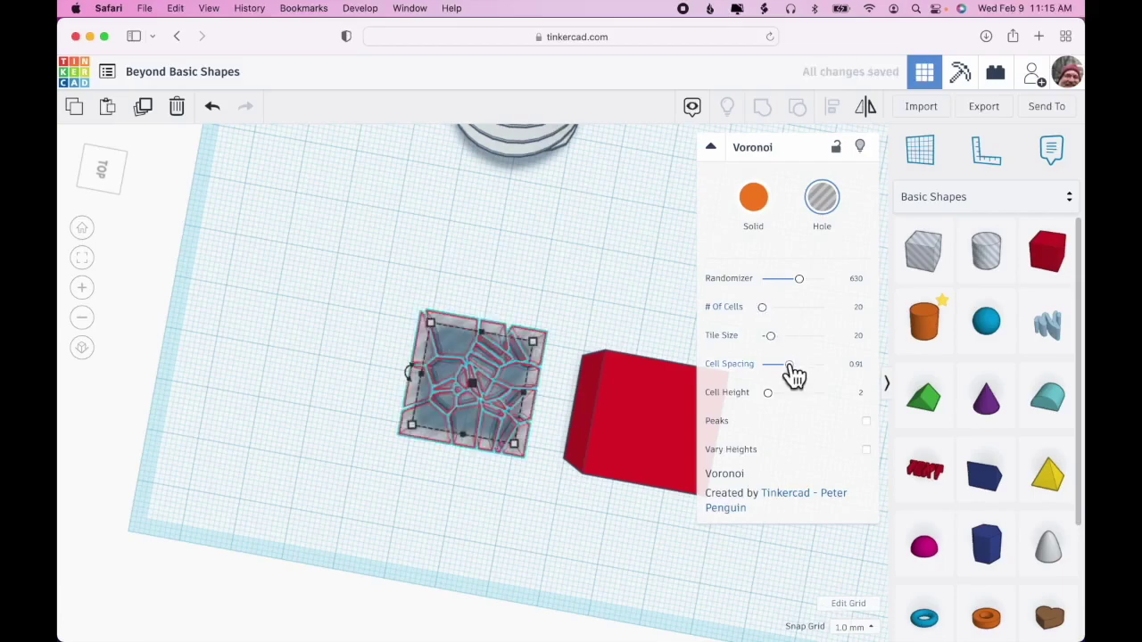
pyautogui.click(107, 174)
# In orthographic view, adjust the Voronoi cell spacing and lower the Randomizer to 583
pyautogui.click(83, 351)
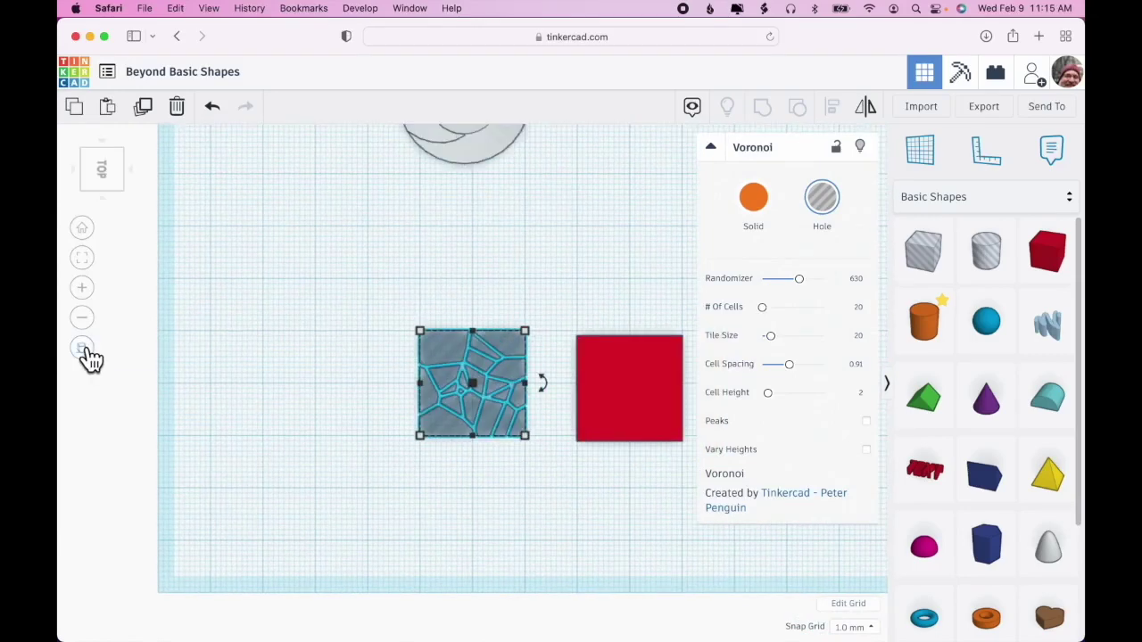
pyautogui.press('f')
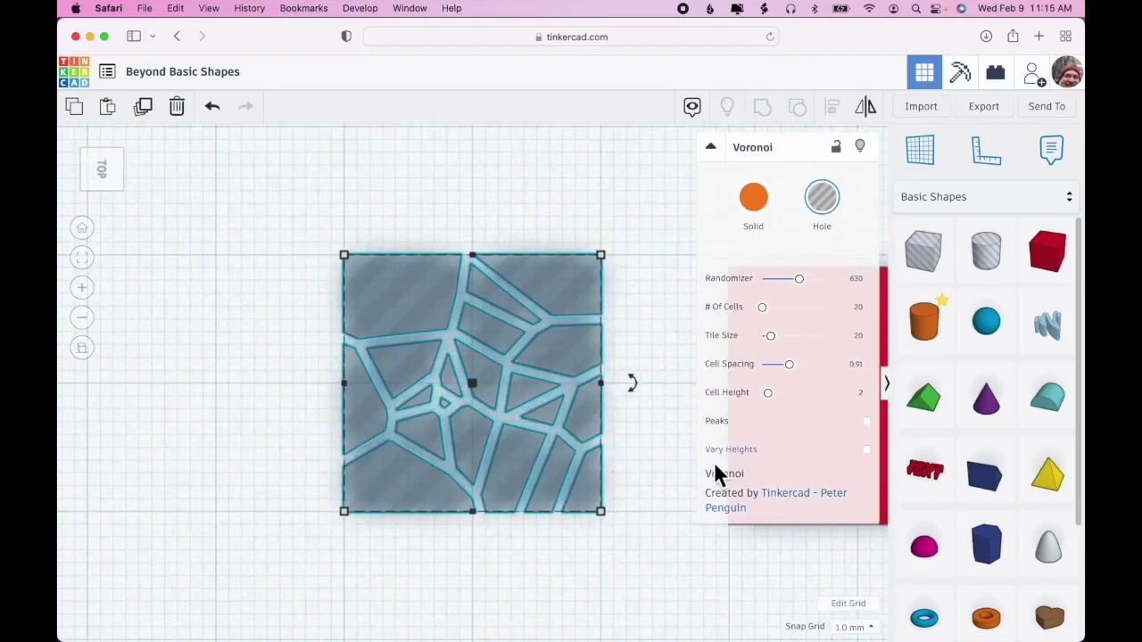
pyautogui.moveTo(788, 364)
pyautogui.mouseDown()
pyautogui.moveTo(807, 366)
pyautogui.moveTo(786, 368)
pyautogui.mouseUp()
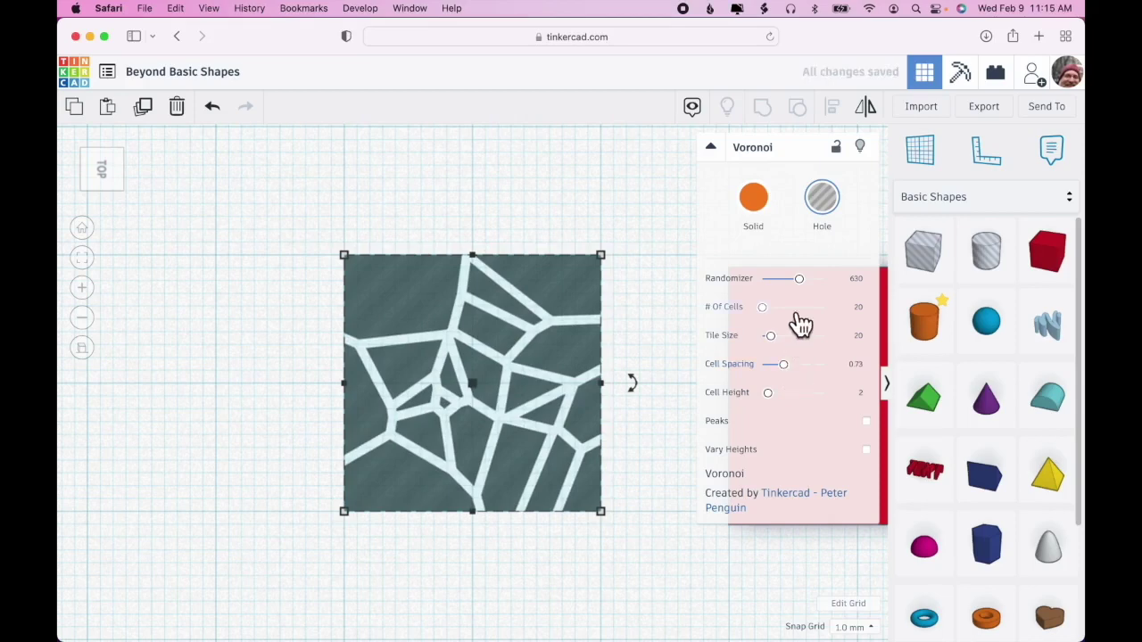
pyautogui.moveTo(804, 290); pyautogui.dragTo(802, 290)
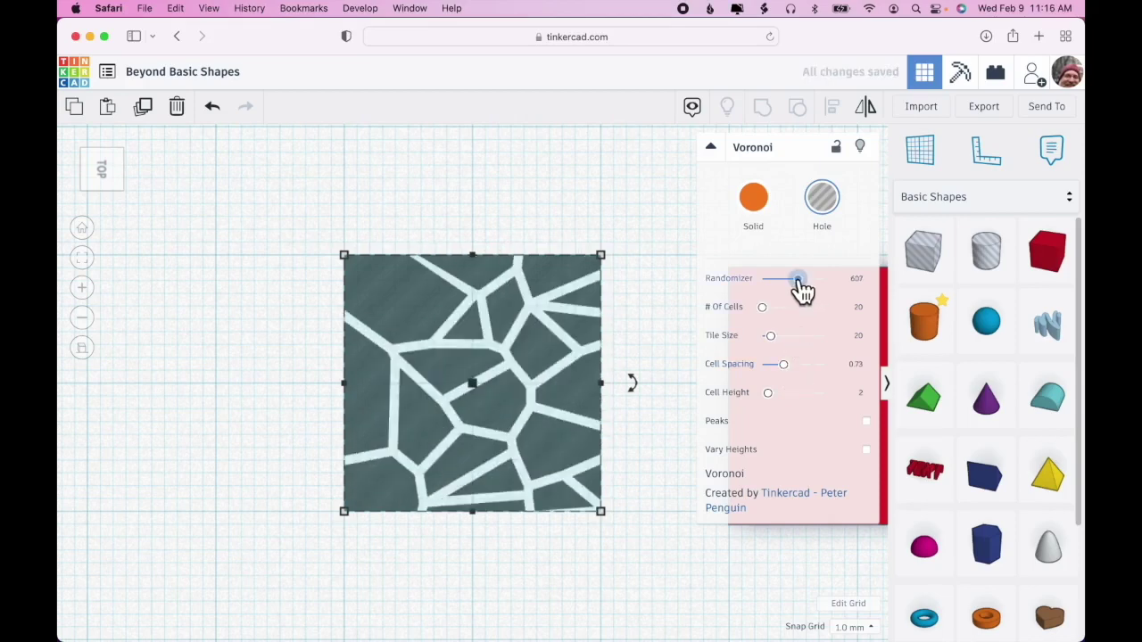
pyautogui.moveTo(802, 290); pyautogui.dragTo(797, 290)
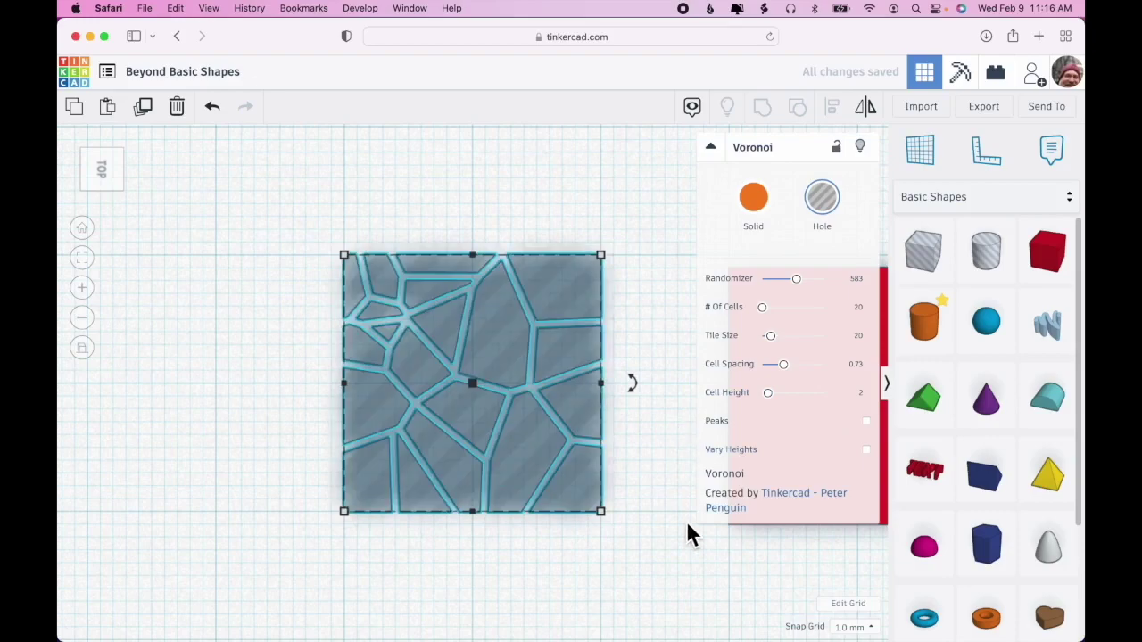
pyautogui.click(653, 533)
# Box-select the Voronoi hole and red box, group them, then ungroup and deselect
pyautogui.scroll(-3, 653, 533)
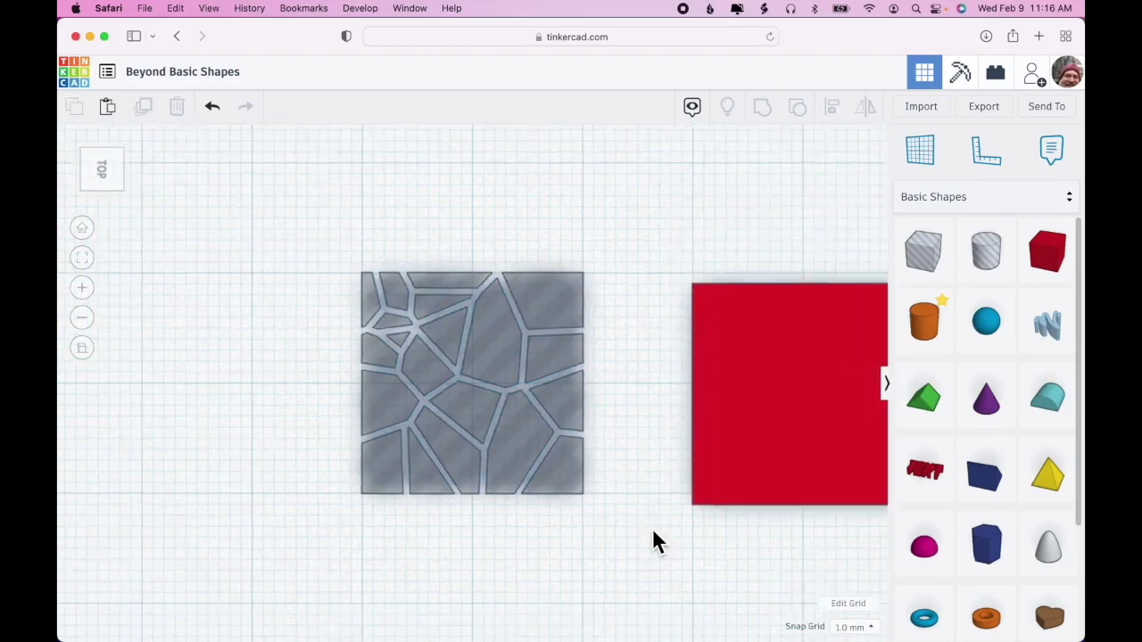
pyautogui.moveTo(476, 276); pyautogui.dragTo(660, 375)
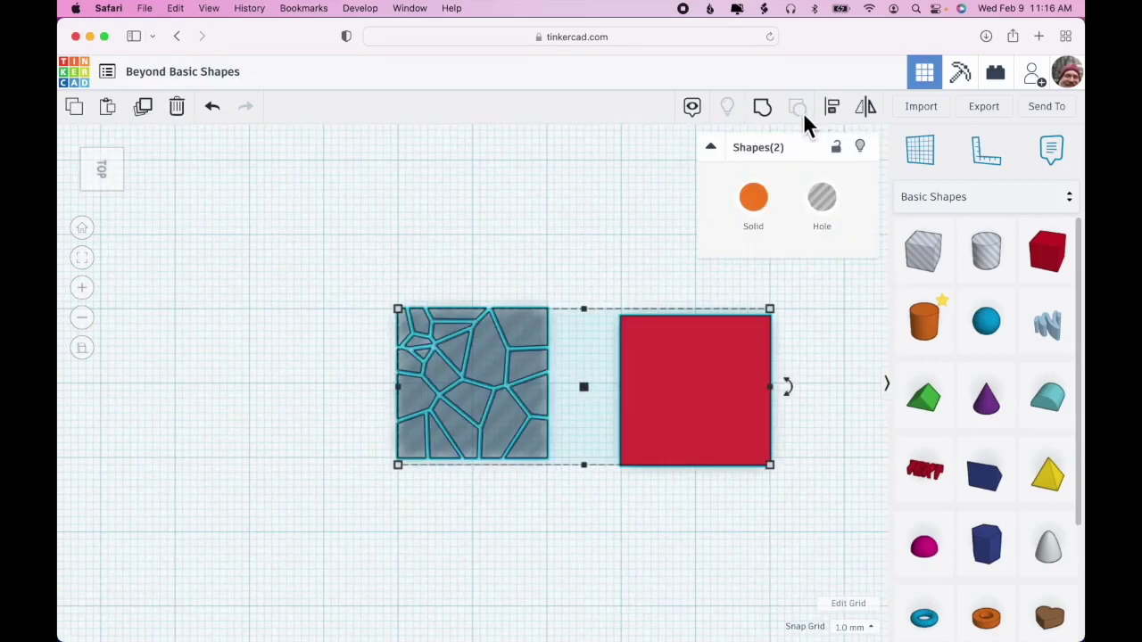
pyautogui.click(764, 108)
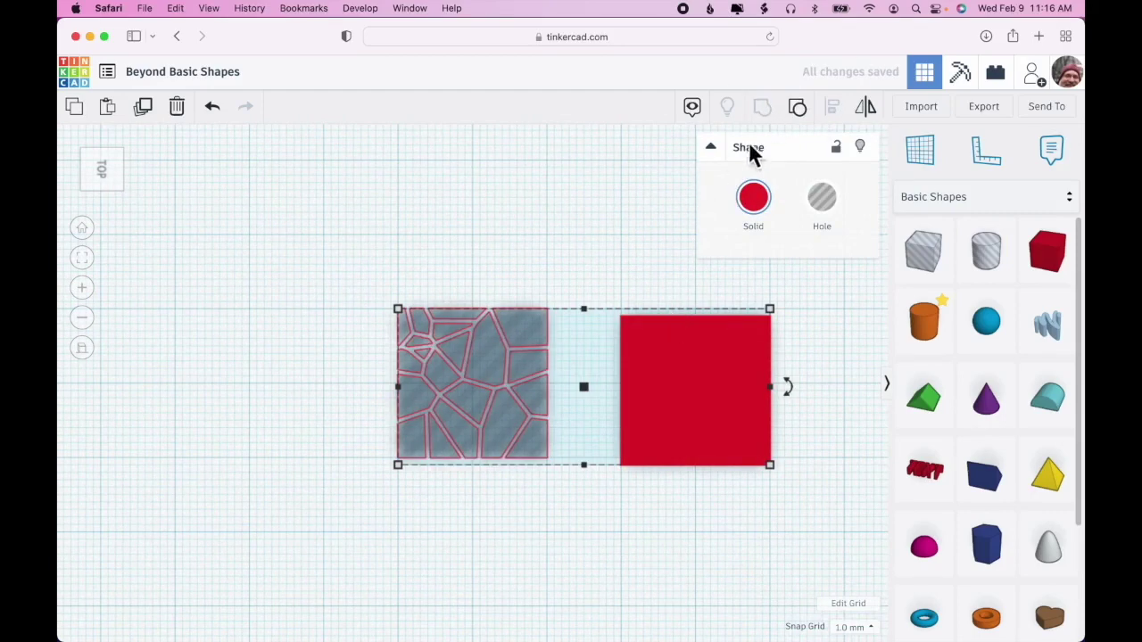
pyautogui.click(797, 107)
pyautogui.click(830, 304)
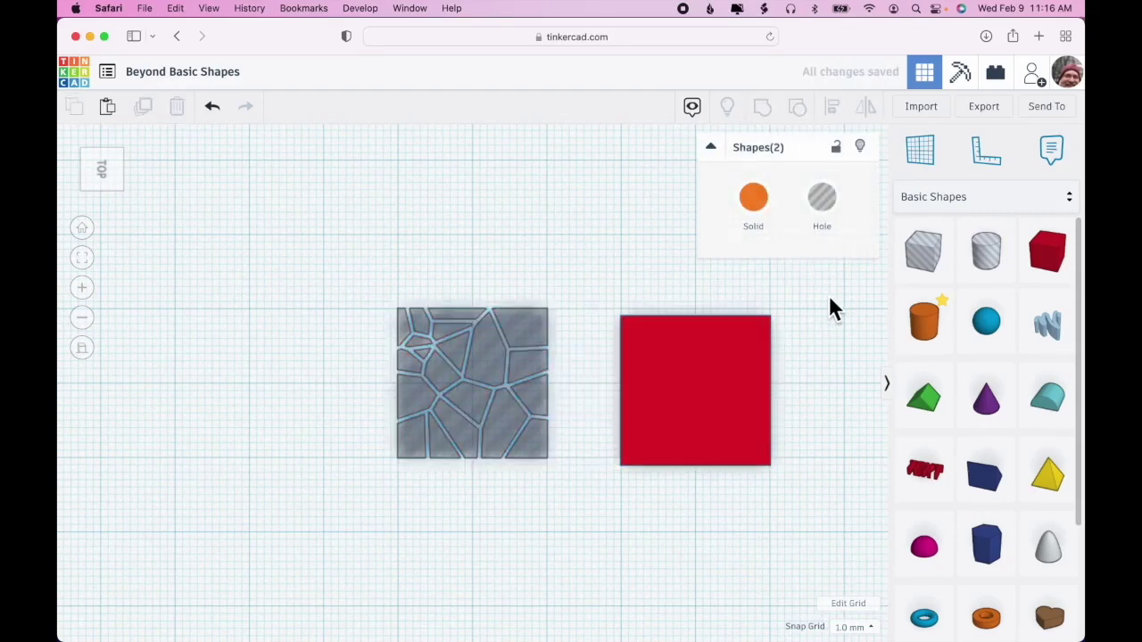
# Reselect both shapes and align them centred on both axes
pyautogui.moveTo(829, 308); pyautogui.dragTo(540, 298)
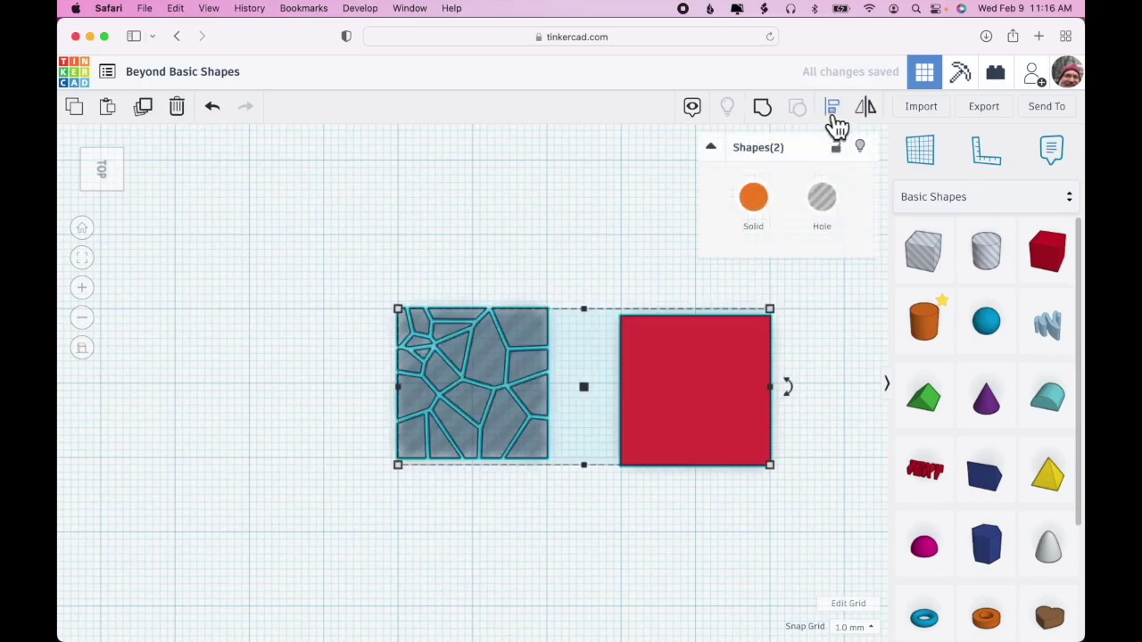
pyautogui.click(833, 114)
pyautogui.click(583, 292)
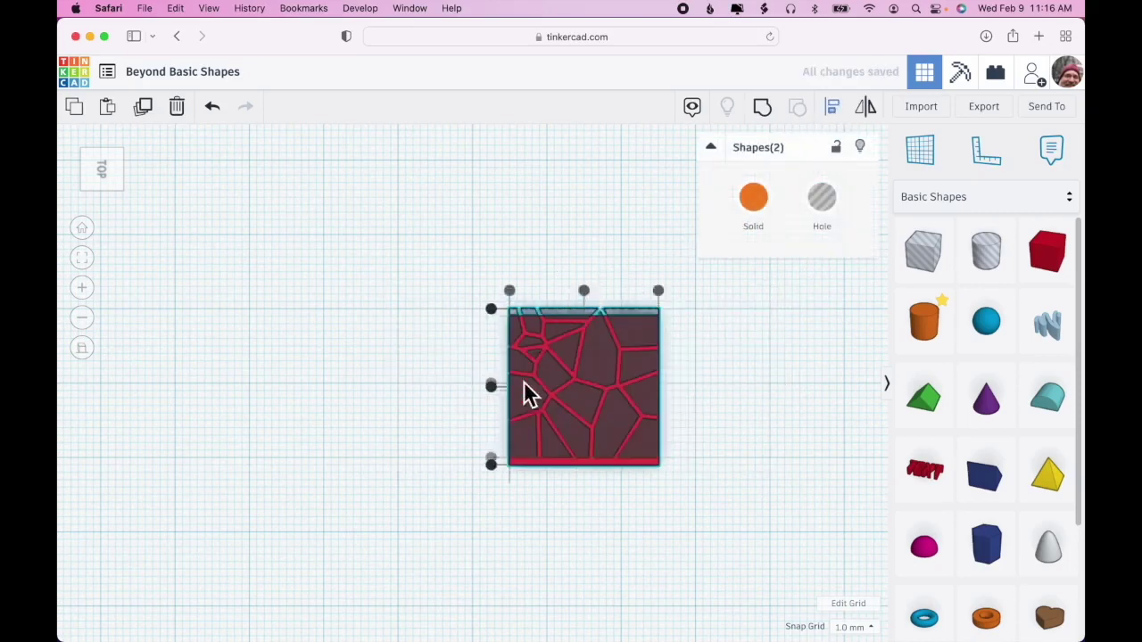
pyautogui.click(491, 387)
# Group the aligned shapes to cut the Voronoi pattern and orbit to inspect it
pyautogui.click(763, 107)
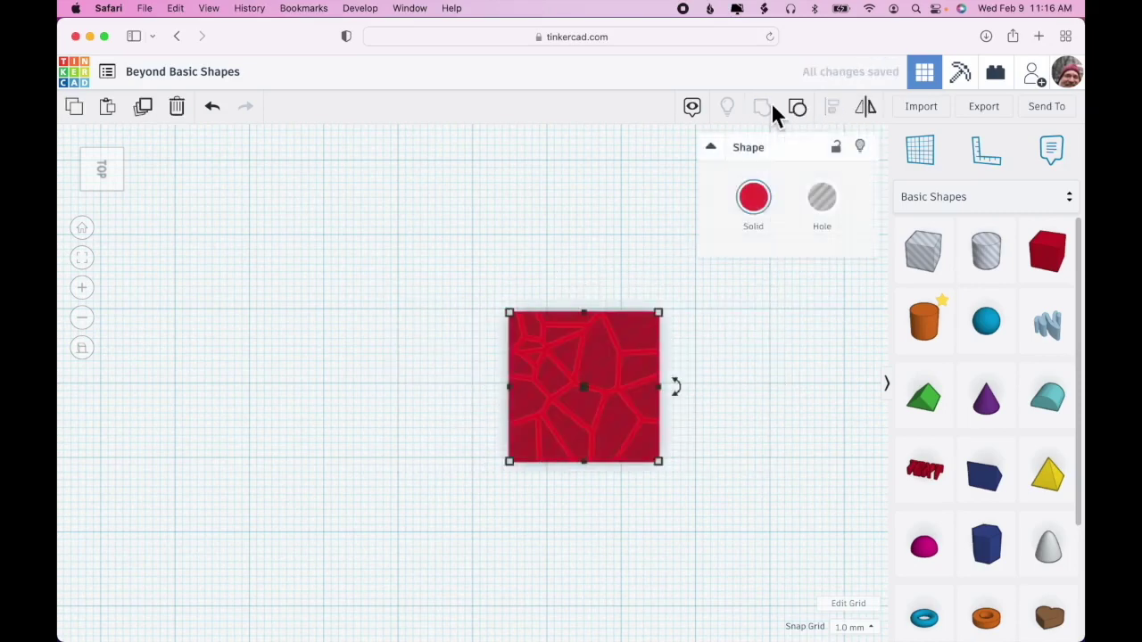
pyautogui.moveTo(764, 413); pyautogui.dragTo(699, 362, button='right')
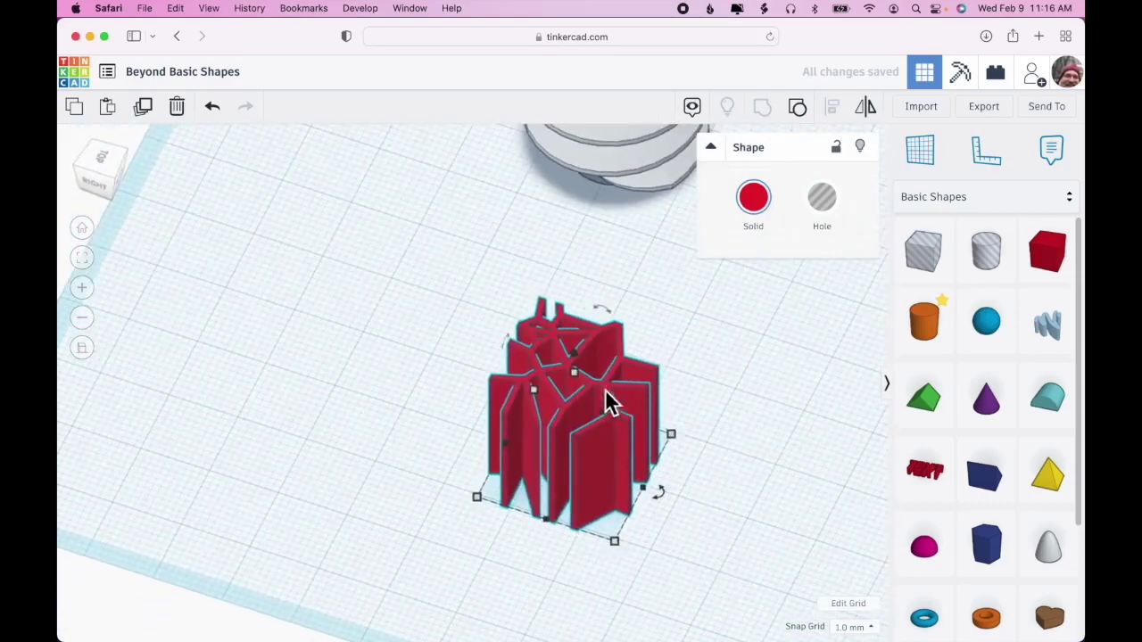
pyautogui.moveTo(579, 387); pyautogui.dragTo(578, 445, button='right')
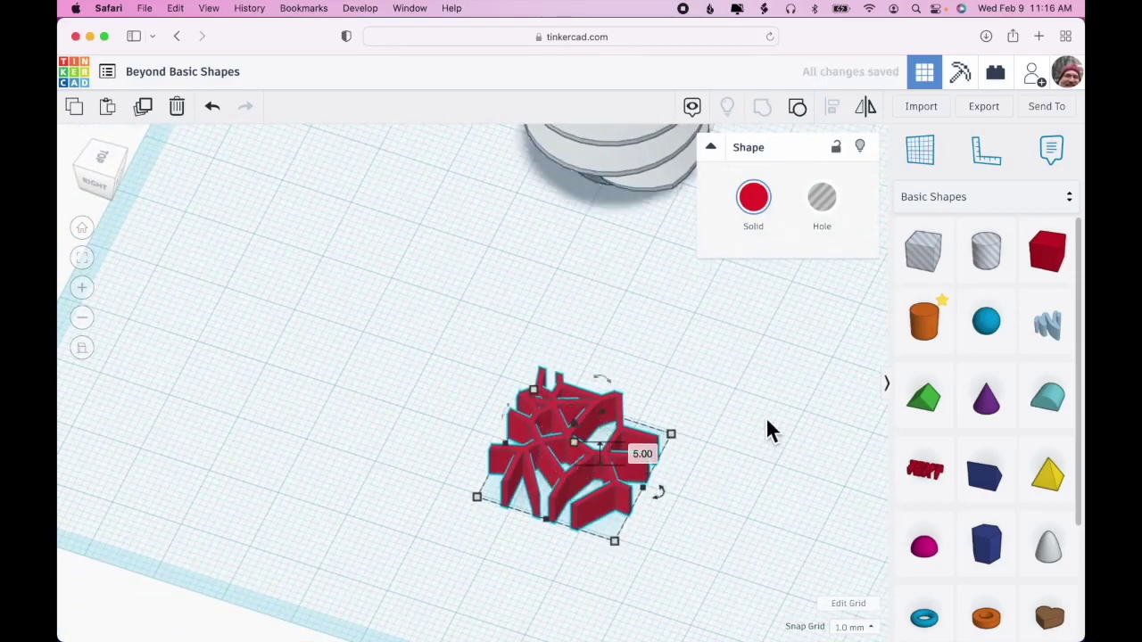
pyautogui.moveTo(471, 520); pyautogui.dragTo(640, 453, button='right')
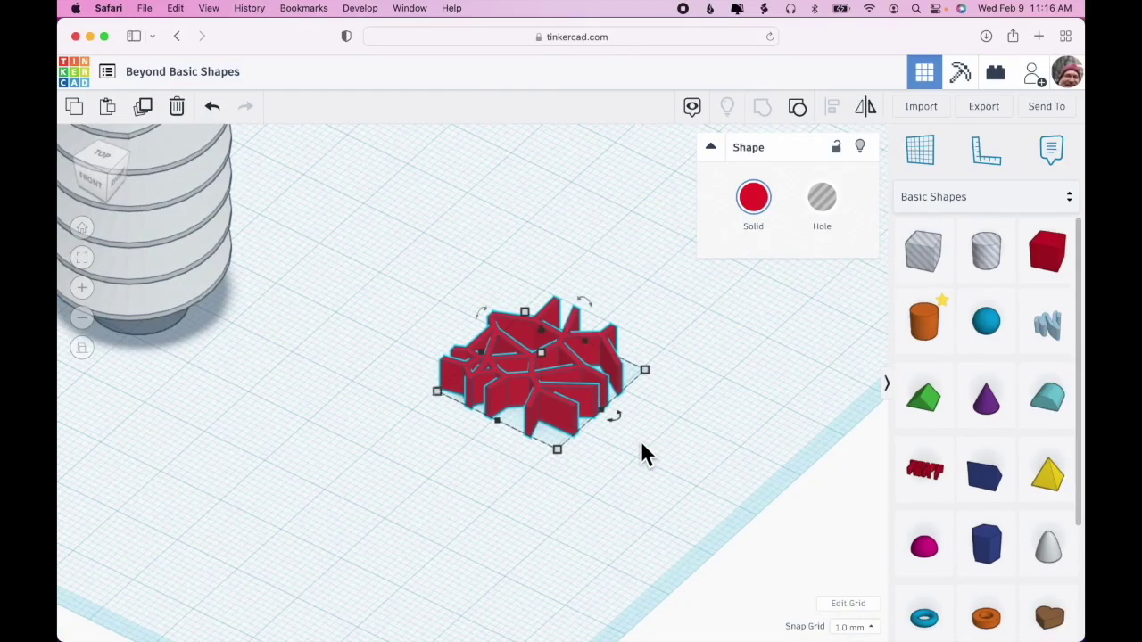
# Zoom out, open the Shapes Library categories, and scroll up to Your Creations and Favorites
pyautogui.moveTo(778, 334); pyautogui.dragTo(743, 418, button='right')
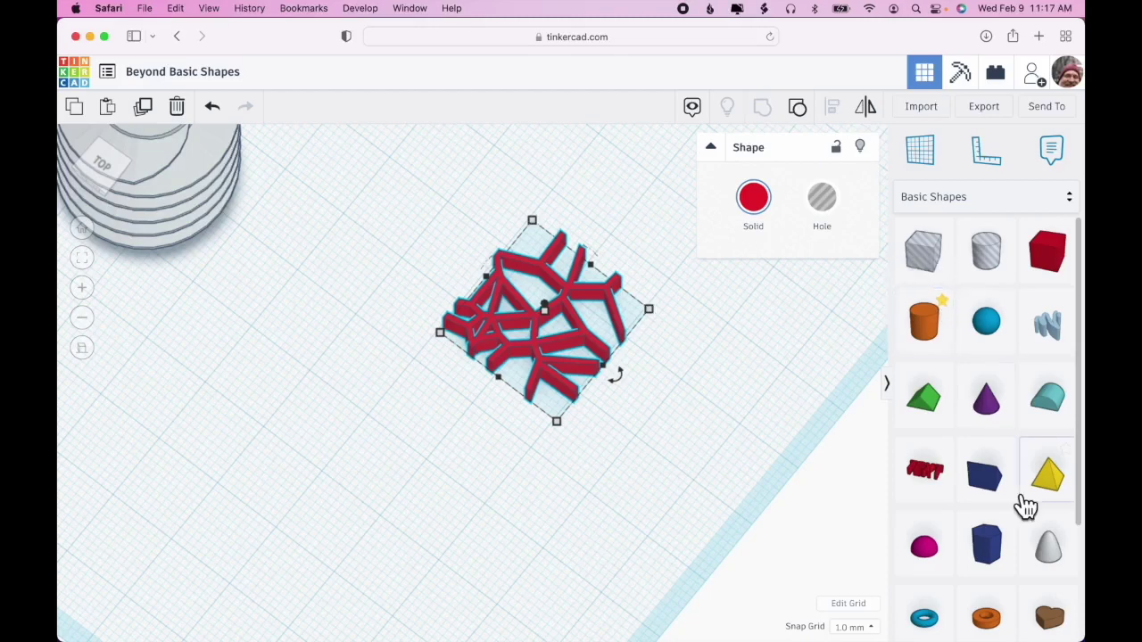
pyautogui.scroll(-5, 1022, 504)
pyautogui.scroll(5, 1022, 505)
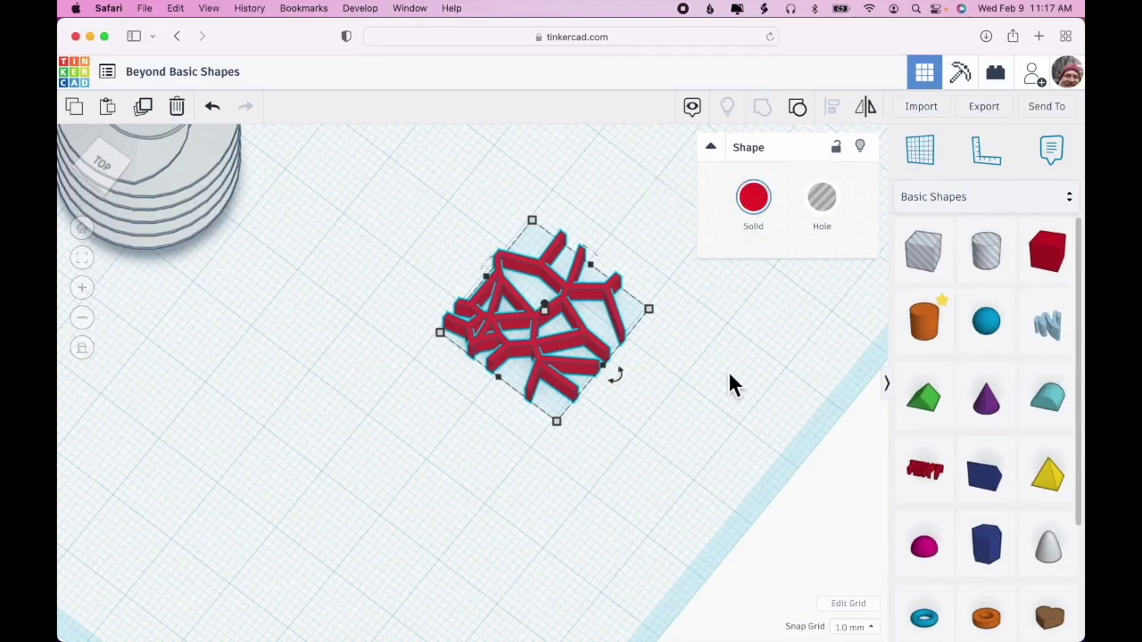
pyautogui.scroll(-3, 672, 424)
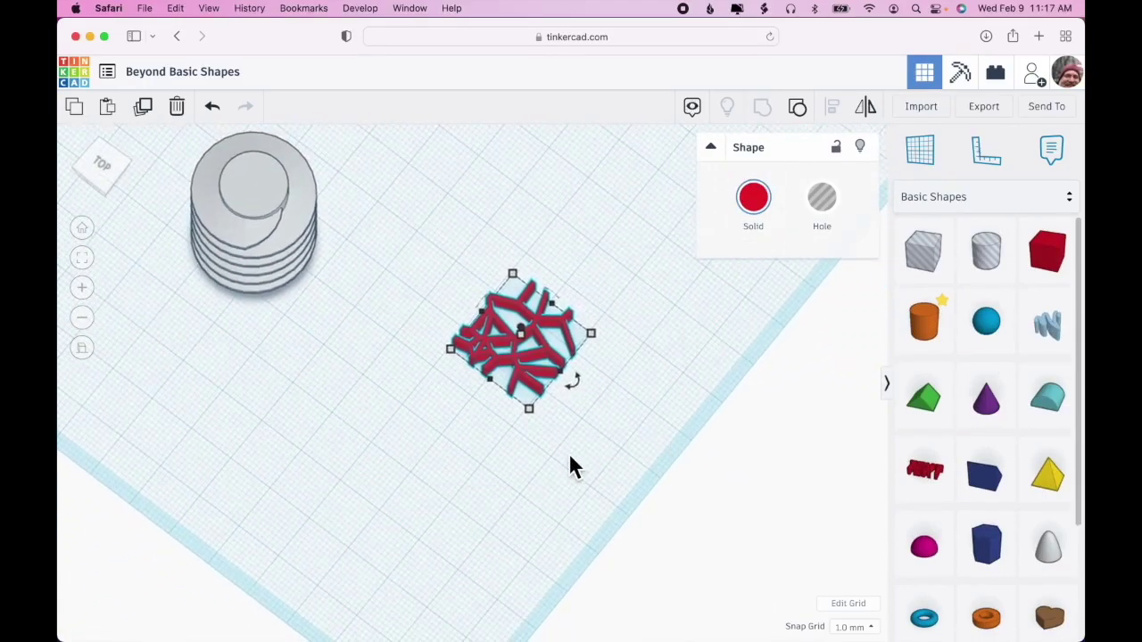
pyautogui.click(1068, 200)
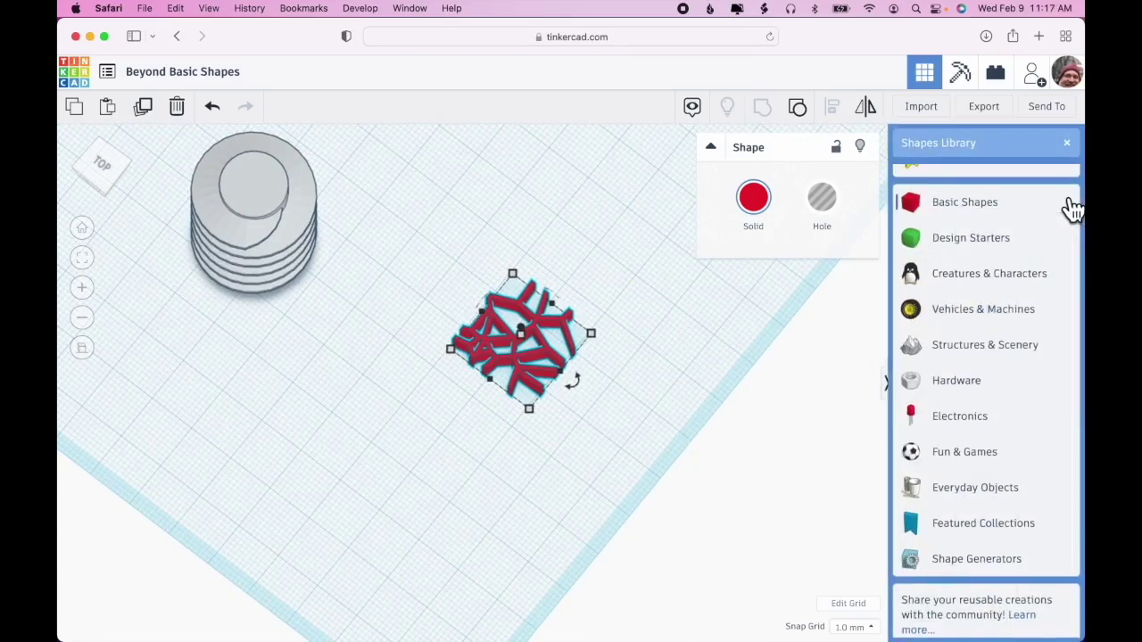
pyautogui.scroll(2, 988, 270)
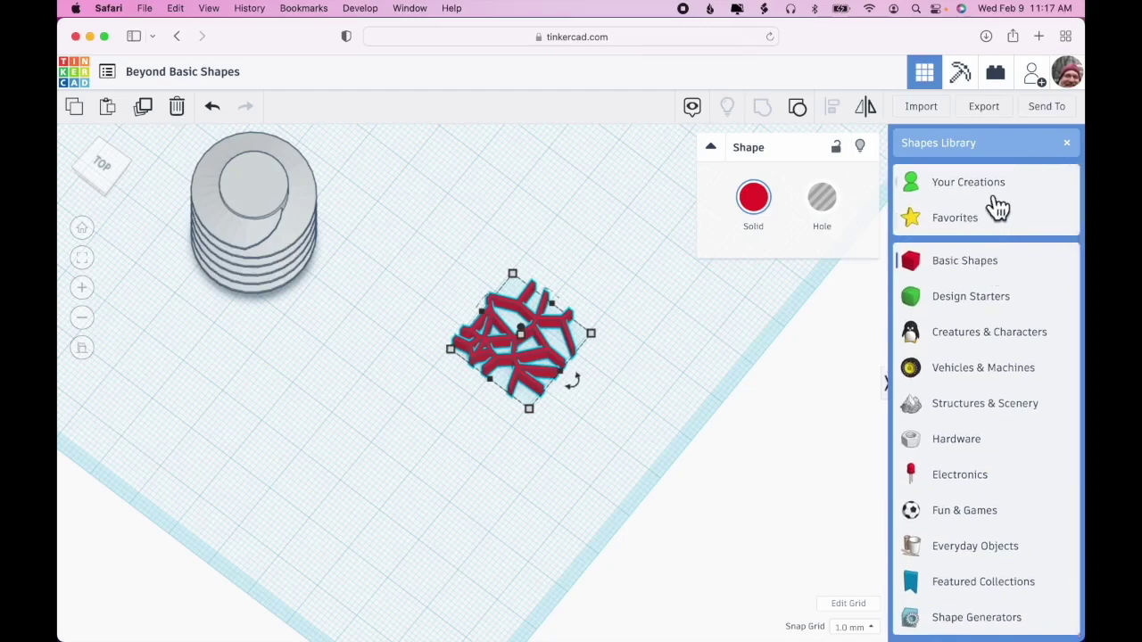
# View Favorites, return to Basic Shapes, and star the Cone as a favourite
pyautogui.click(976, 221)
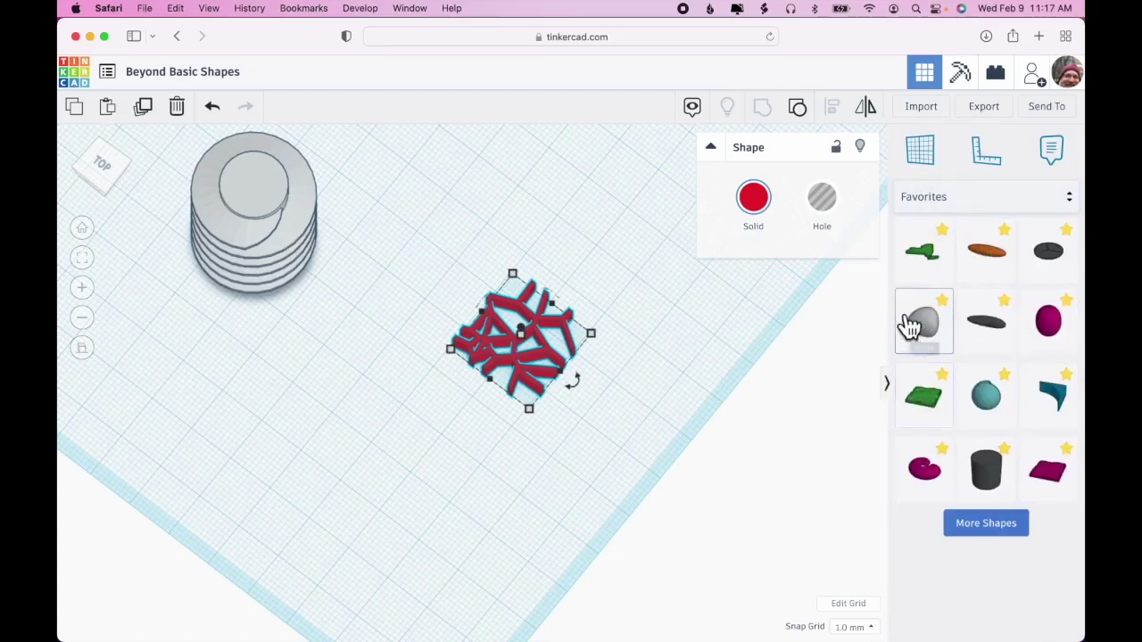
pyautogui.click(953, 201)
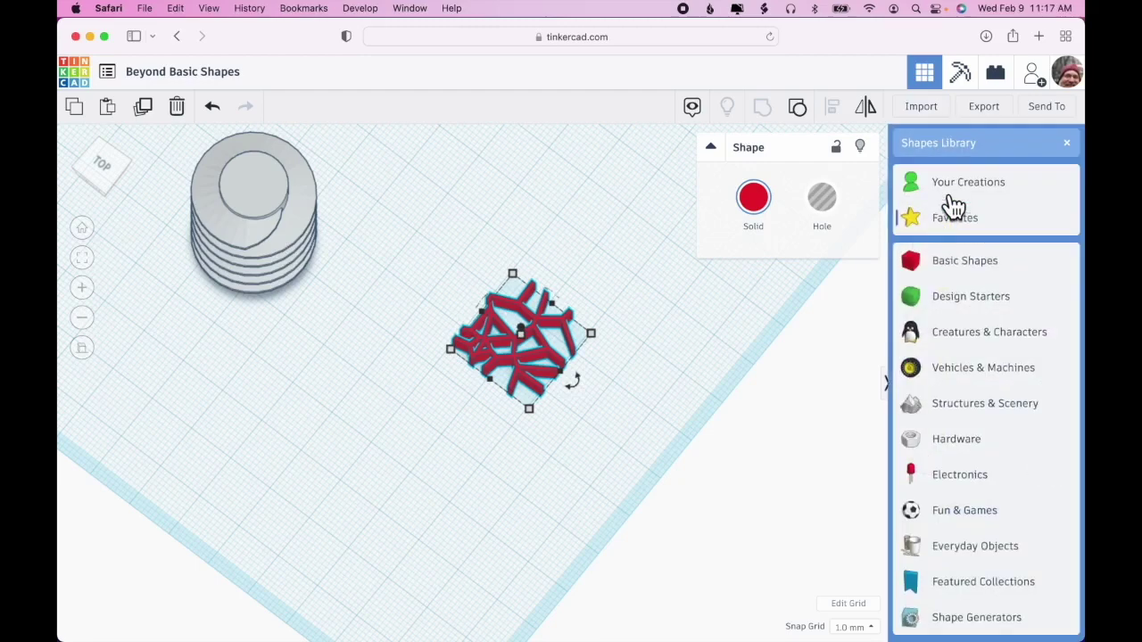
pyautogui.click(963, 268)
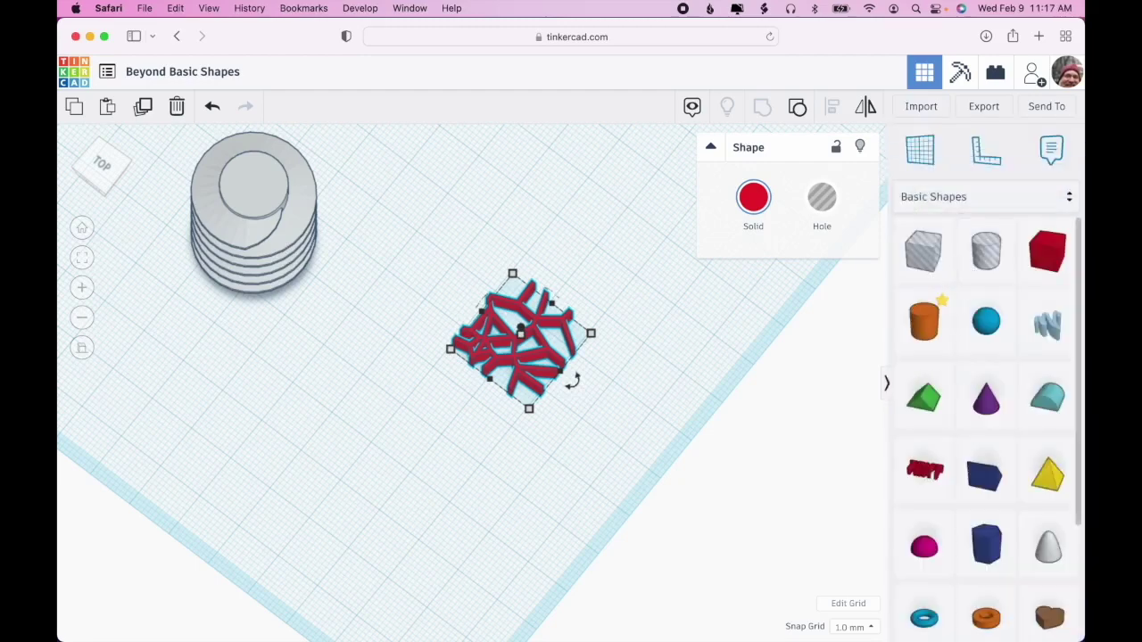
pyautogui.click(1005, 378)
# Confirm the Cone appears in Favorites, then switch the panel to Your Creations
pyautogui.click(984, 200)
pyautogui.click(975, 221)
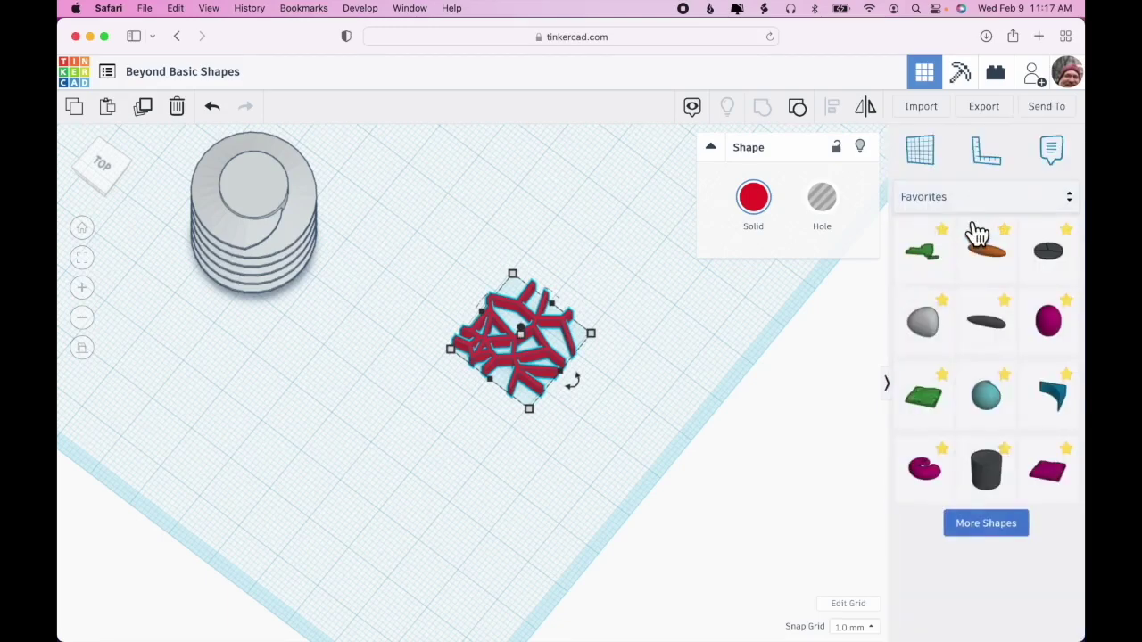
pyautogui.click(985, 523)
pyautogui.scroll(-1, 940, 606)
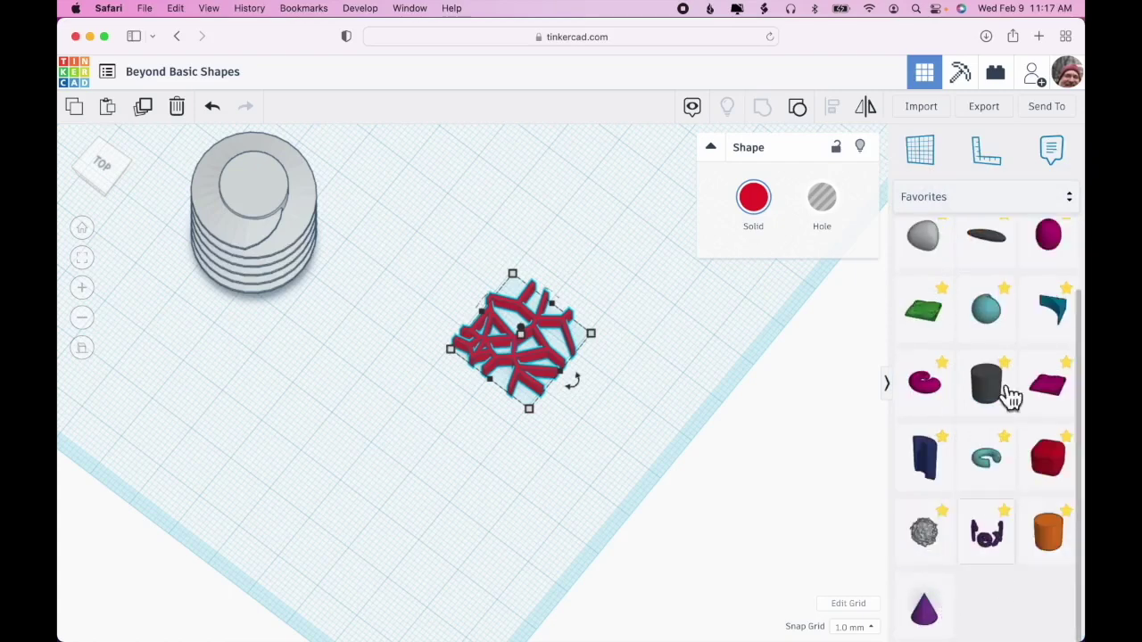
pyautogui.click(943, 202)
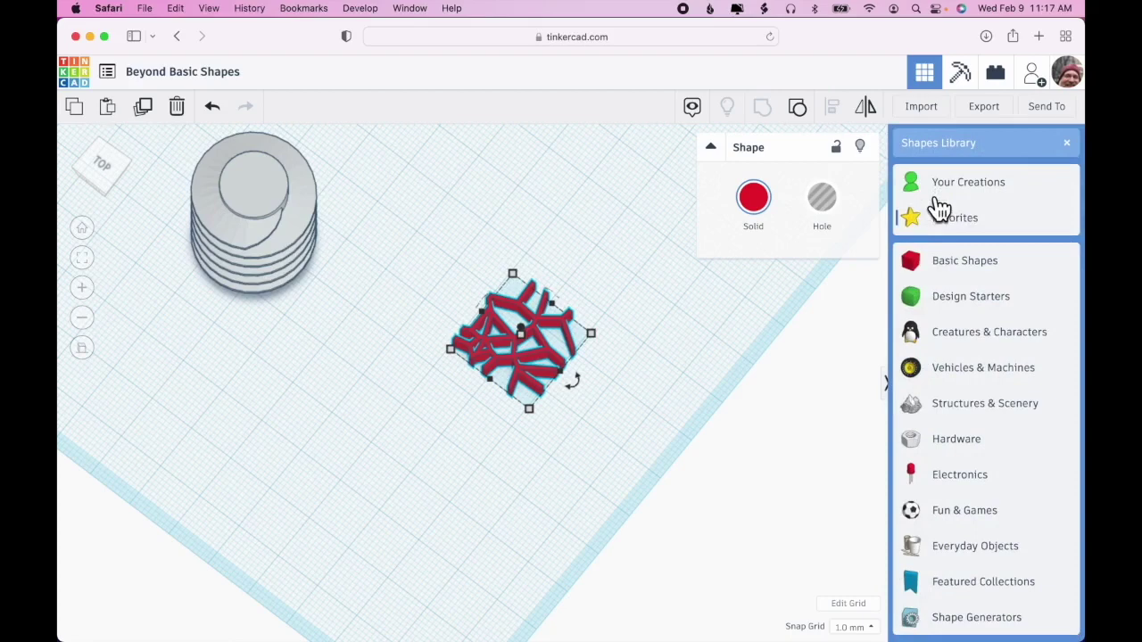
pyautogui.click(952, 259)
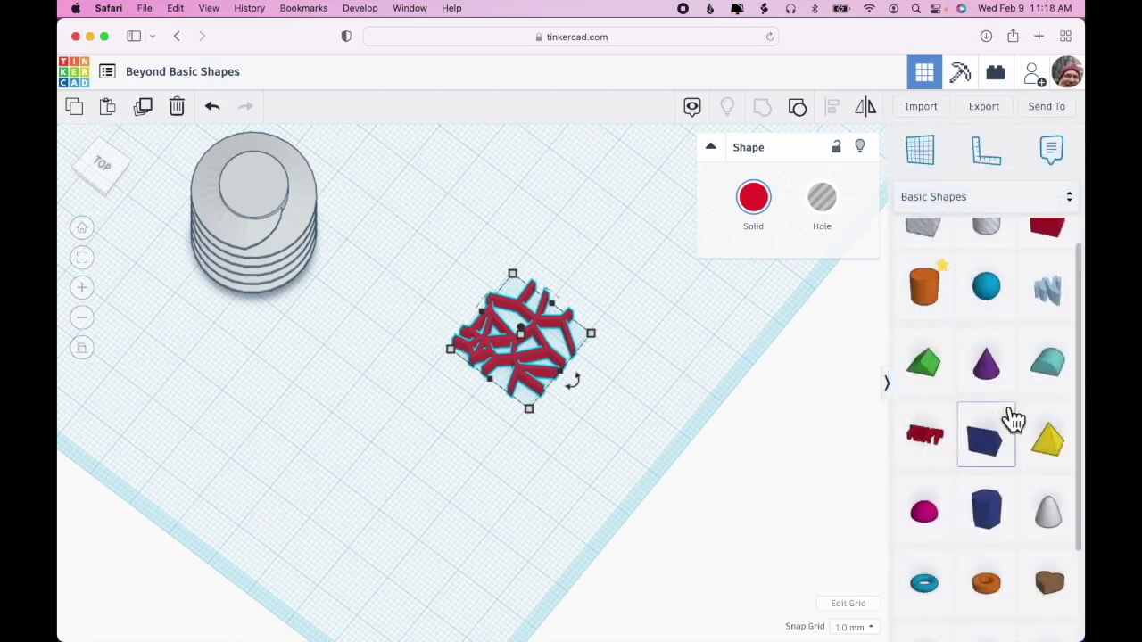
pyautogui.click(979, 194)
pyautogui.click(981, 198)
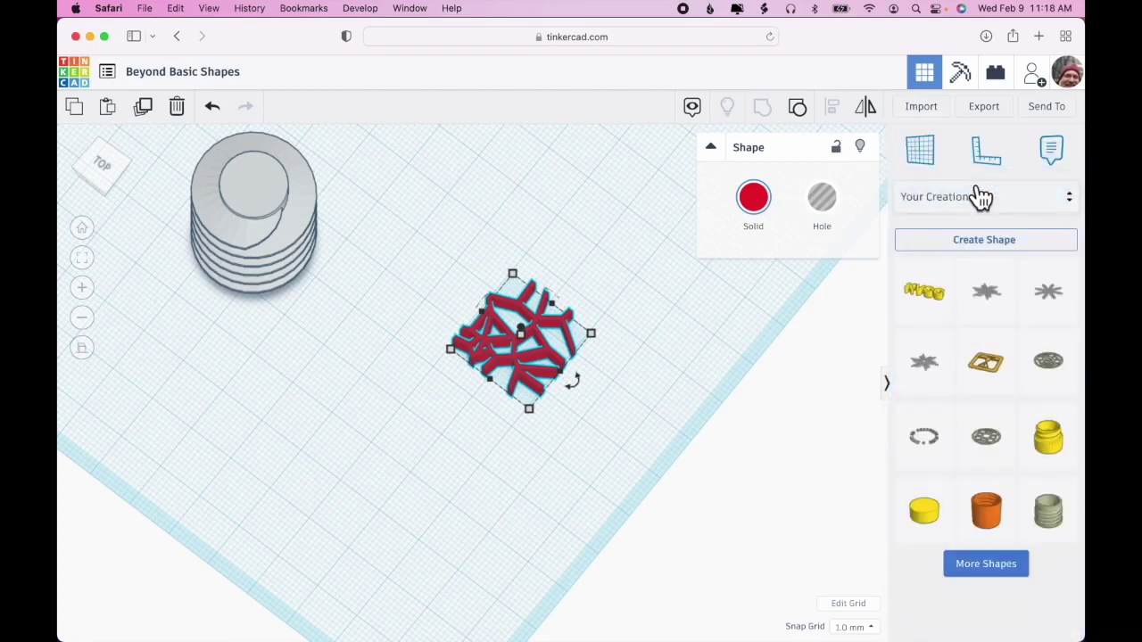
# Drag the saved Printer Logo onto the workplane behind the Voronoi lattice
pyautogui.moveTo(1022, 378)
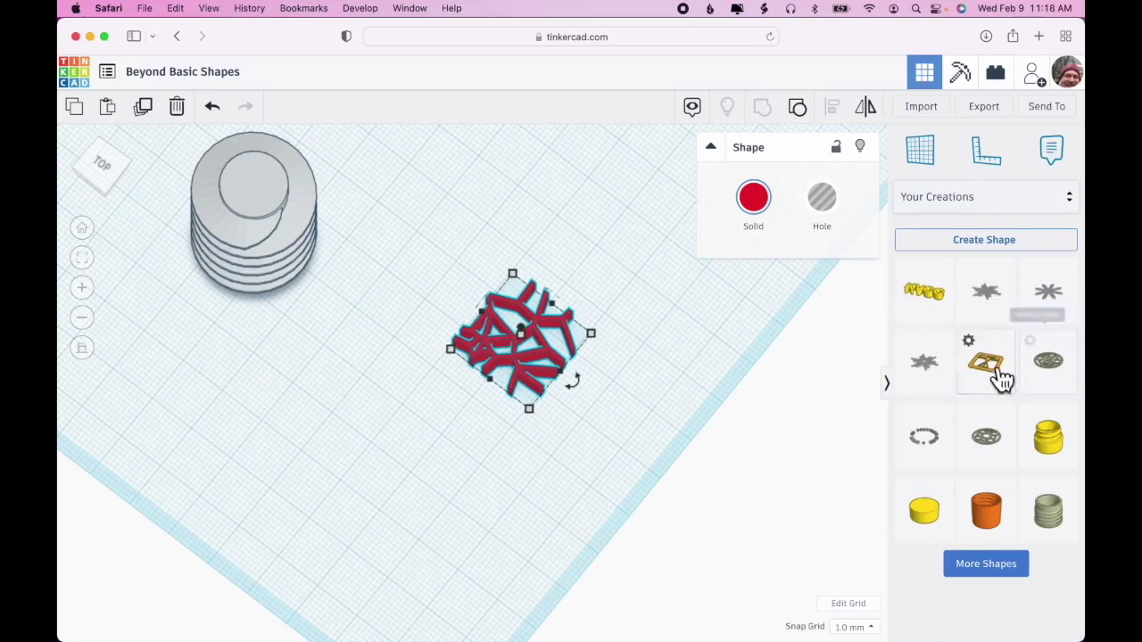
pyautogui.scroll(-3, 539, 445)
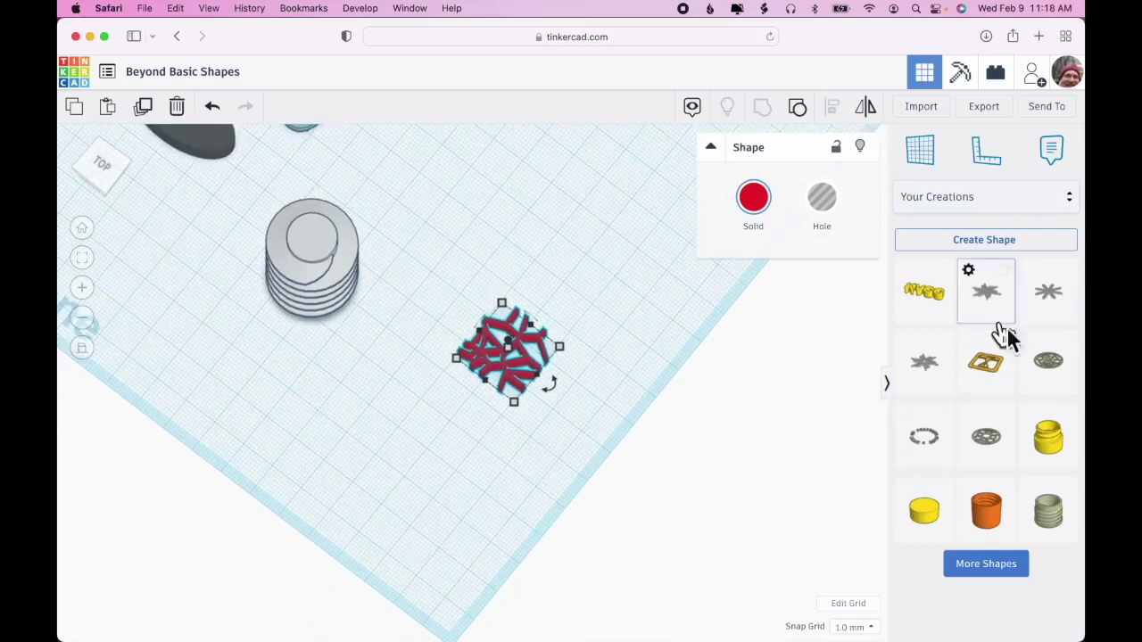
pyautogui.moveTo(570, 513); pyautogui.dragTo(605, 453, button='right')
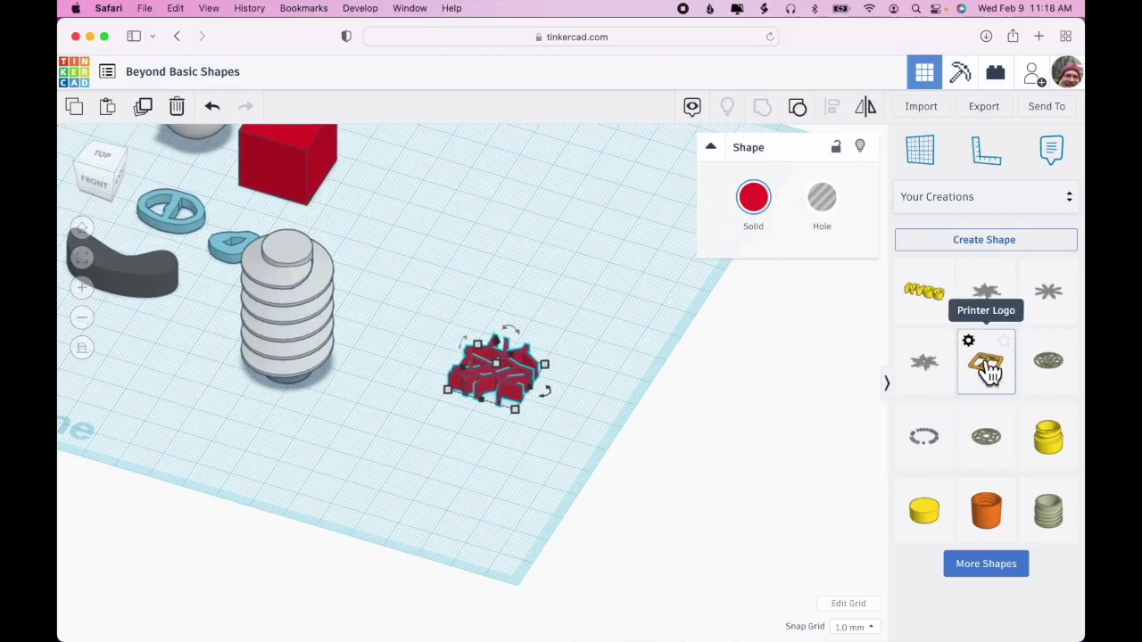
pyautogui.moveTo(988, 373); pyautogui.dragTo(464, 361)
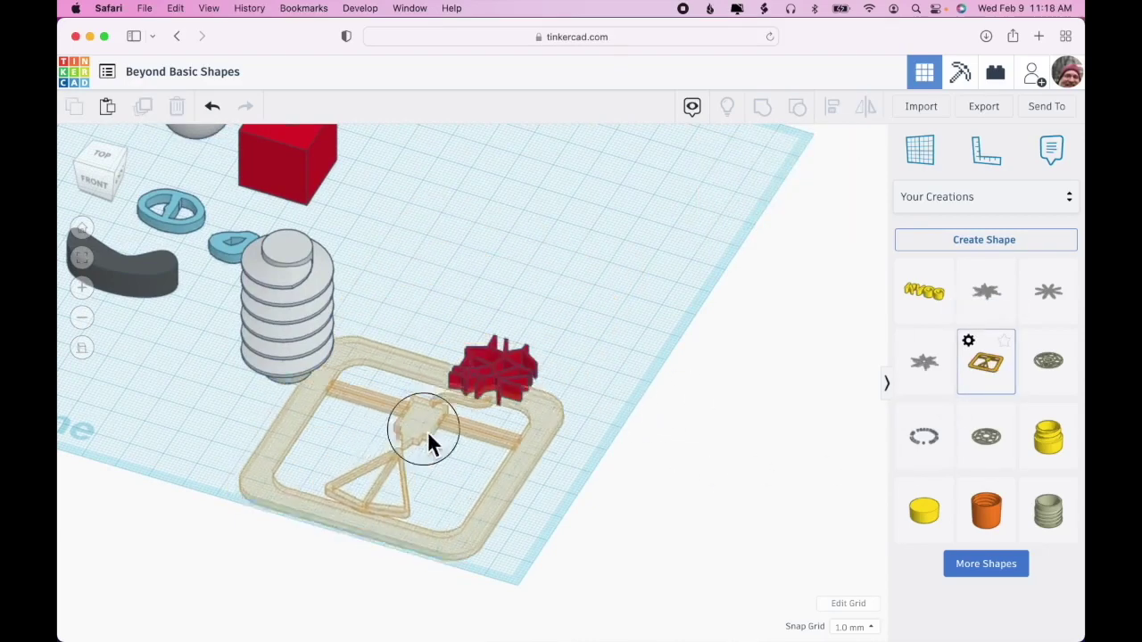
pyautogui.moveTo(427, 431); pyautogui.dragTo(507, 215)
pyautogui.moveTo(592, 340)
pyautogui.mouseDown(button='right')
pyautogui.moveTo(604, 368)
pyautogui.moveTo(596, 330)
pyautogui.mouseUp(button='right')
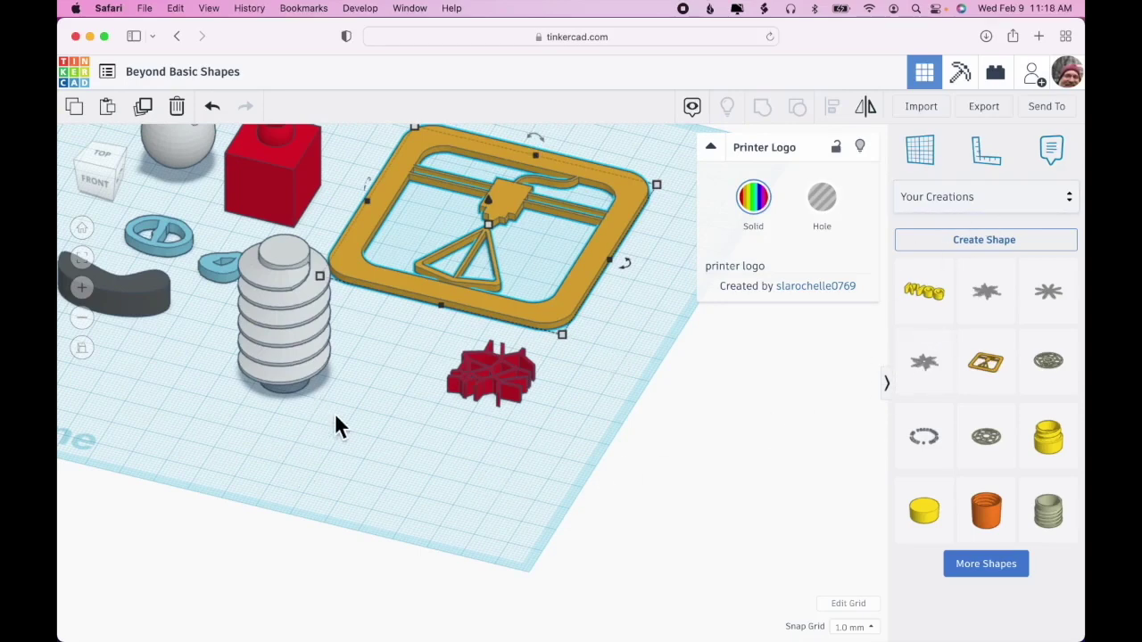
pyautogui.scroll(-3, 337, 412)
pyautogui.moveTo(336, 412)
pyautogui.mouseDown(button='right')
pyautogui.moveTo(353, 410)
pyautogui.moveTo(322, 414)
pyautogui.mouseUp(button='right')
# Save the red cube-with-ball as custom shape 'Cube Joint' with Lock part size ticked
pyautogui.click(399, 424)
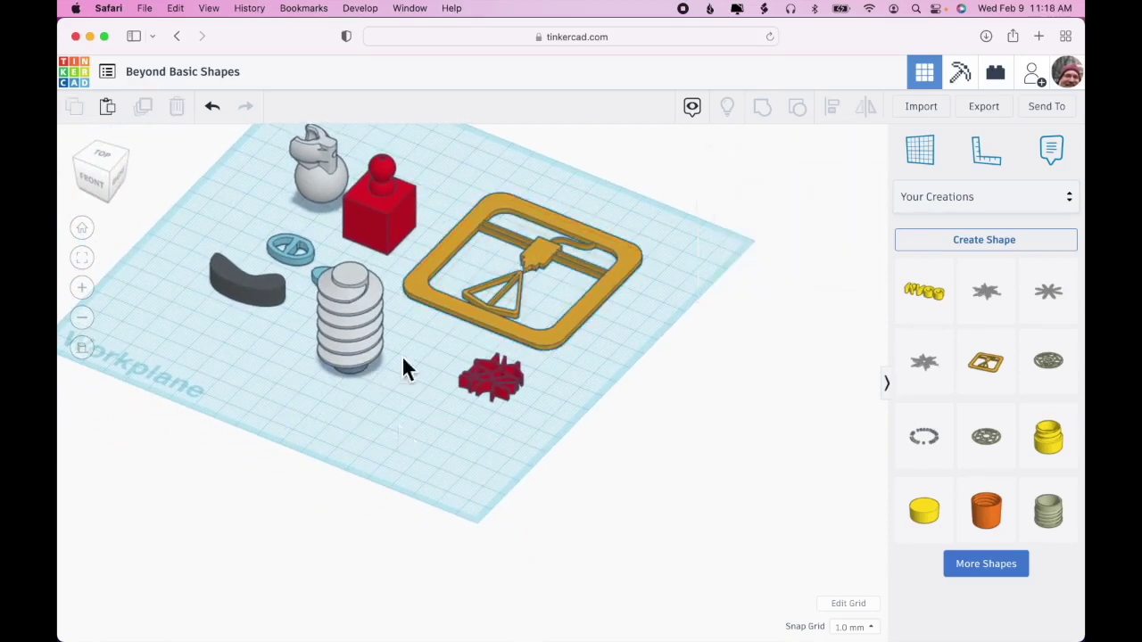
pyautogui.click(373, 216)
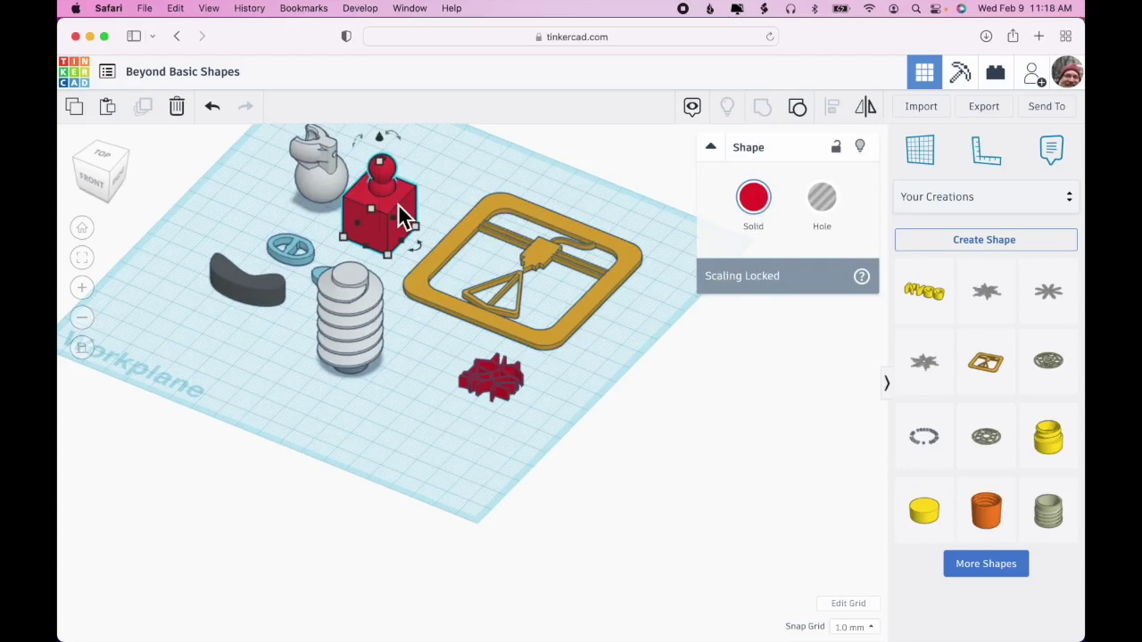
pyautogui.click(972, 242)
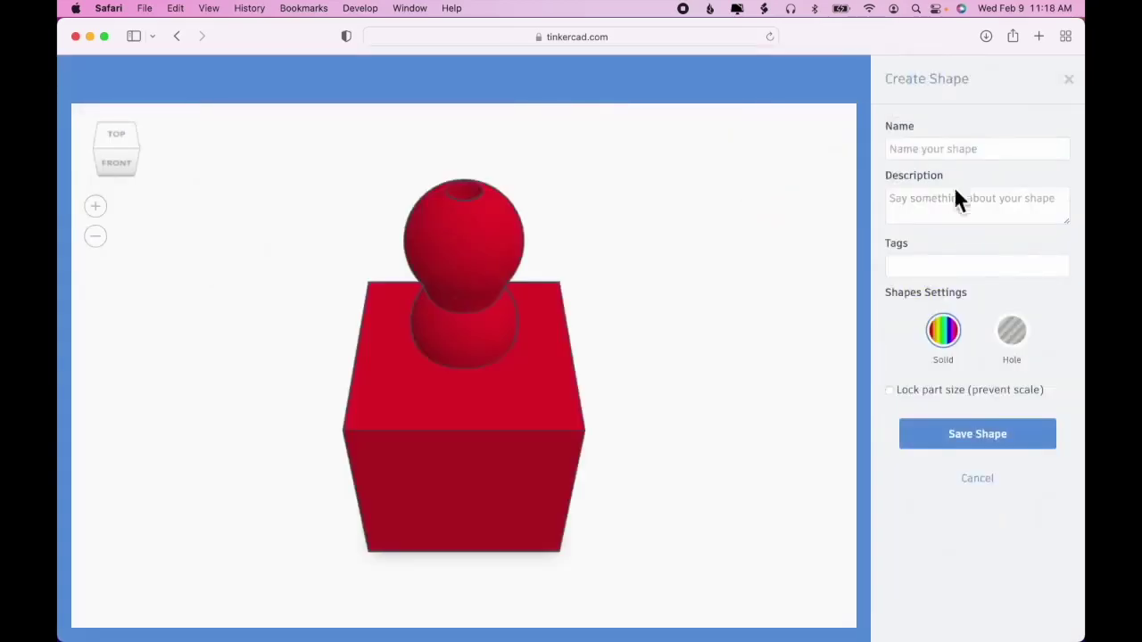
pyautogui.click(981, 207)
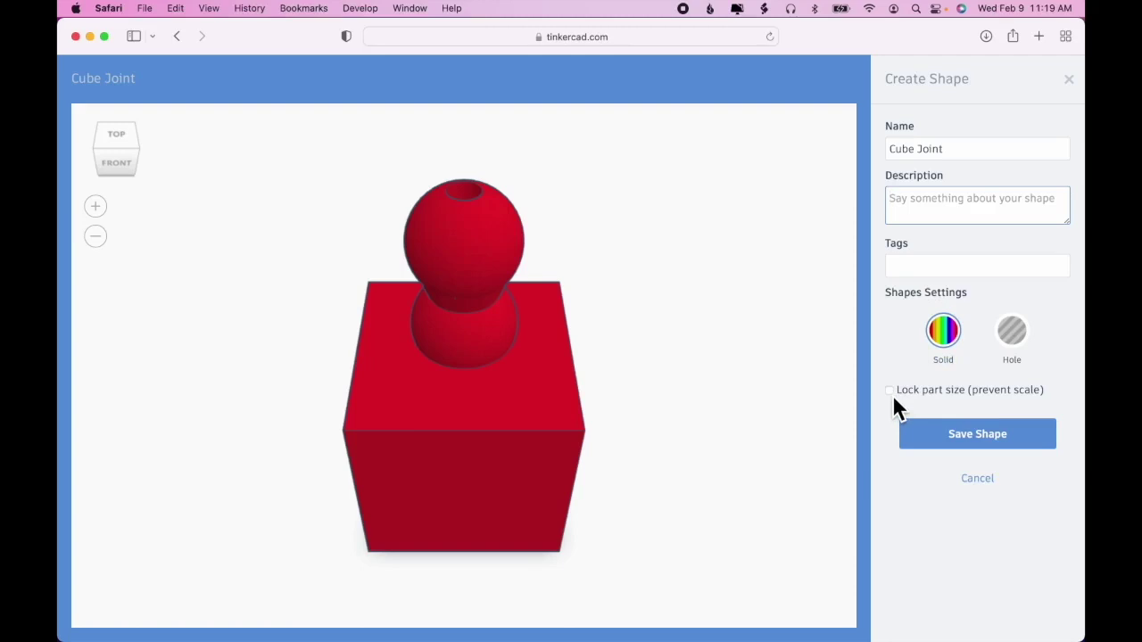
pyautogui.click(893, 396)
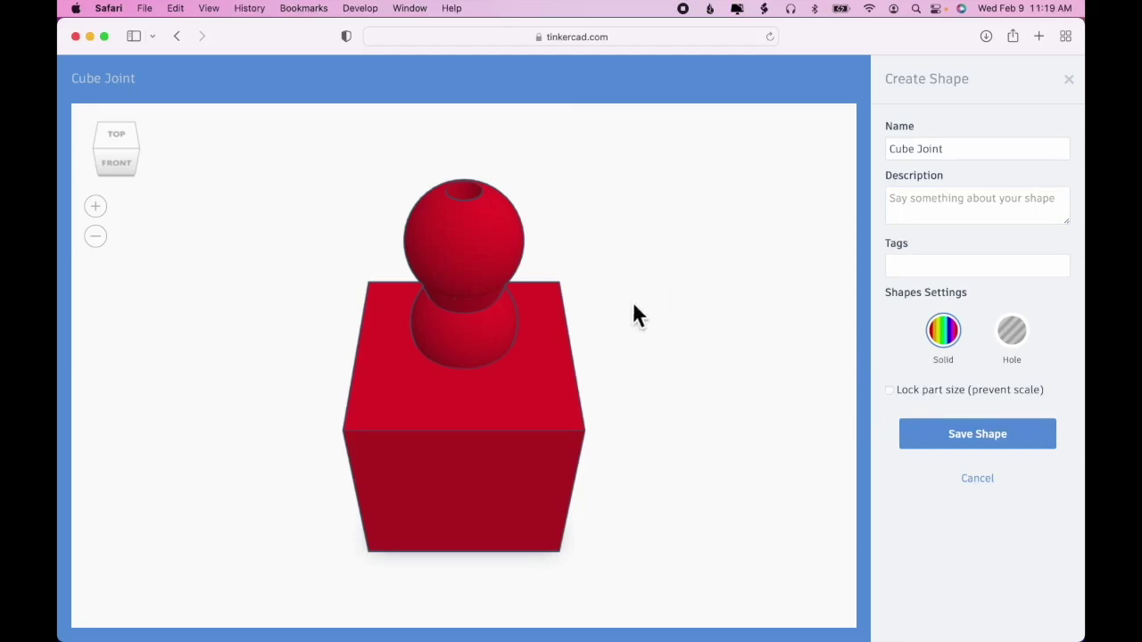
pyautogui.click(989, 435)
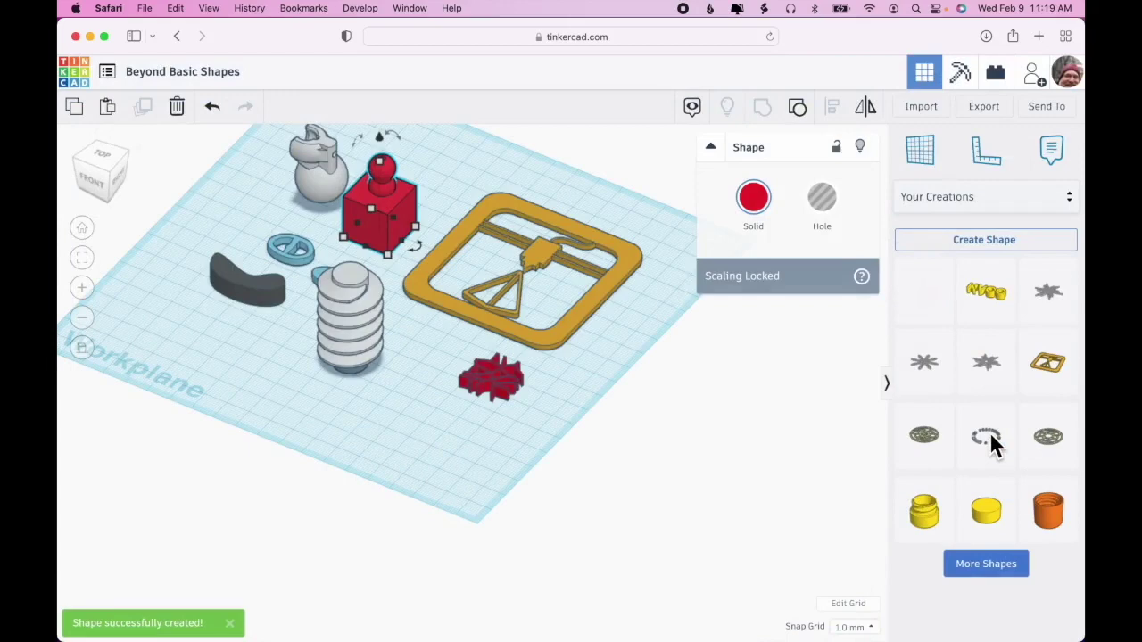
pyautogui.moveTo(933, 318)
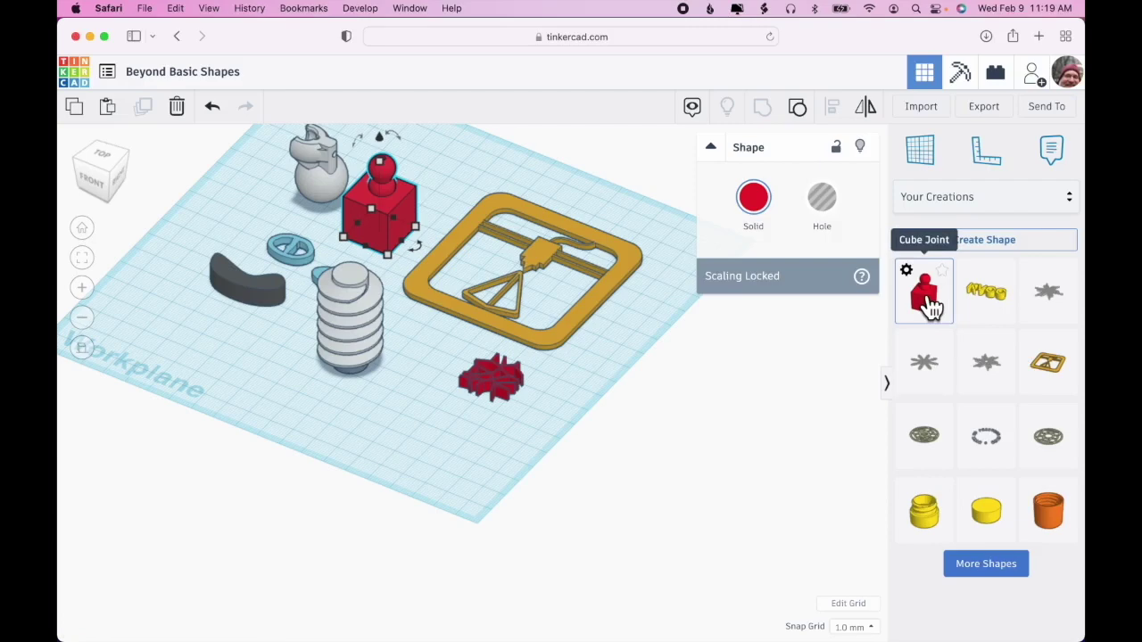
# Place a Cube Joint copy on the workplane, then delete Cube Joint from Your Creations
pyautogui.moveTo(932, 306); pyautogui.dragTo(428, 462)
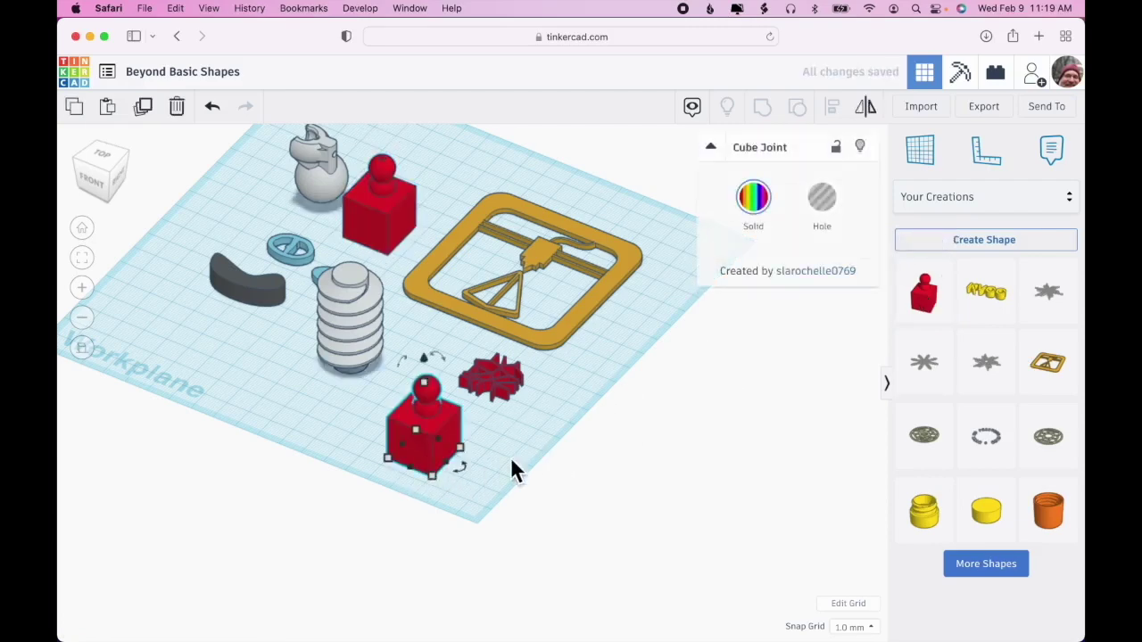
pyautogui.click(499, 462)
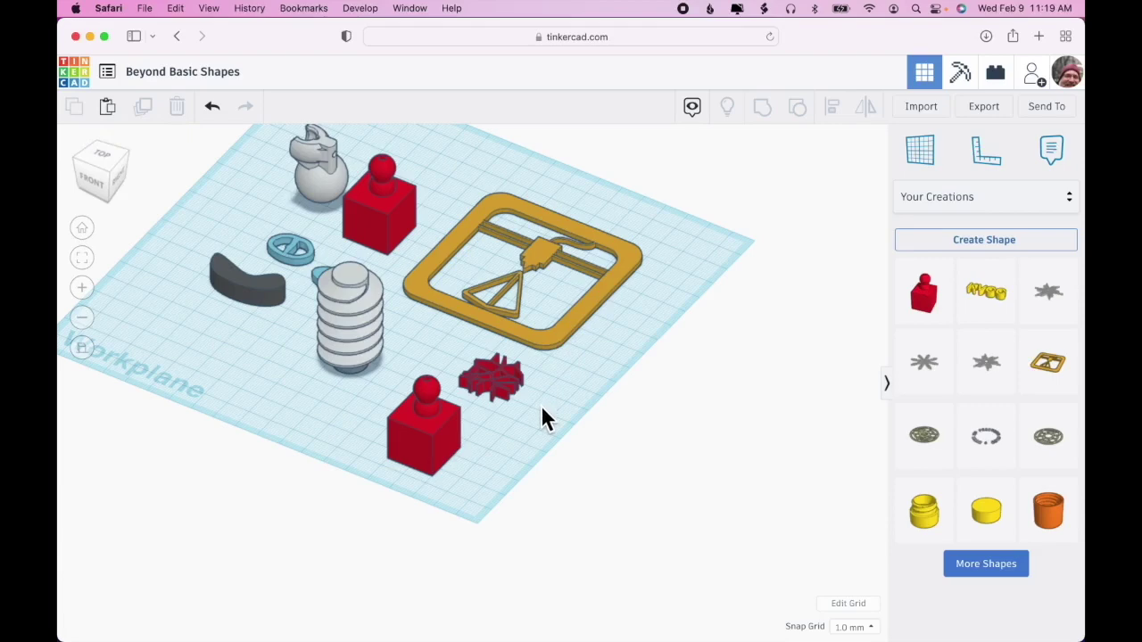
pyautogui.click(906, 273)
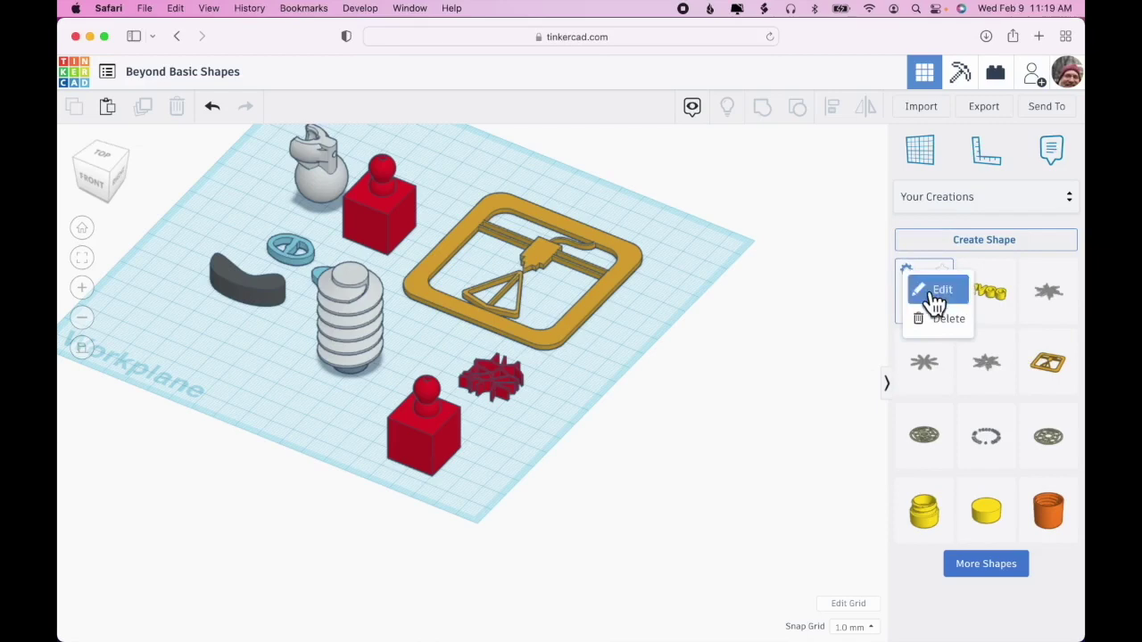
pyautogui.click(951, 328)
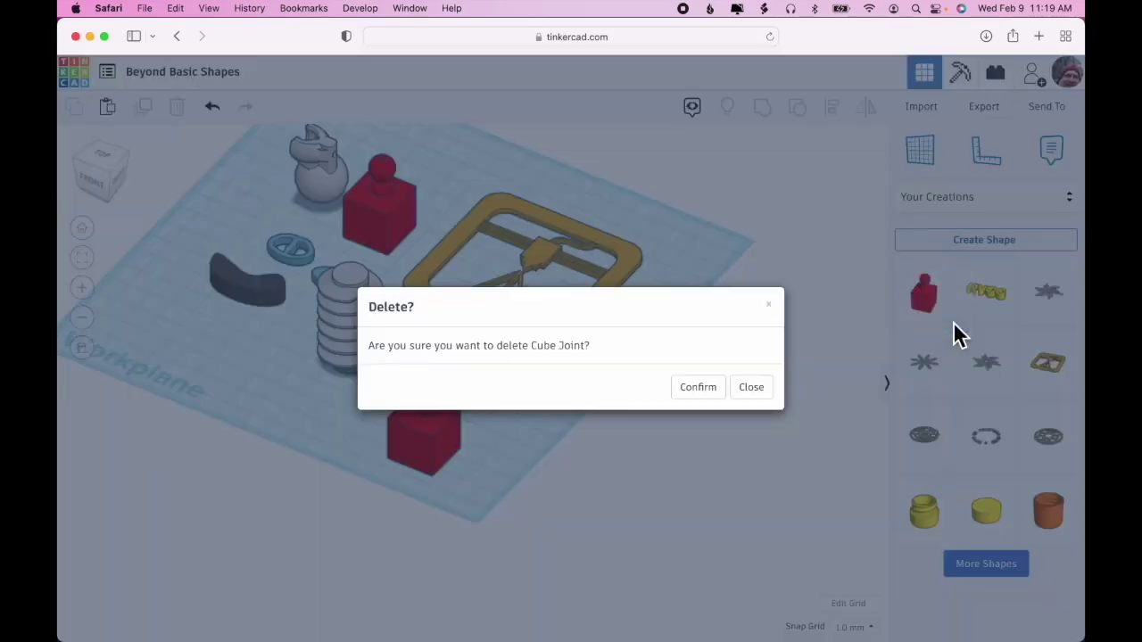
pyautogui.click(698, 388)
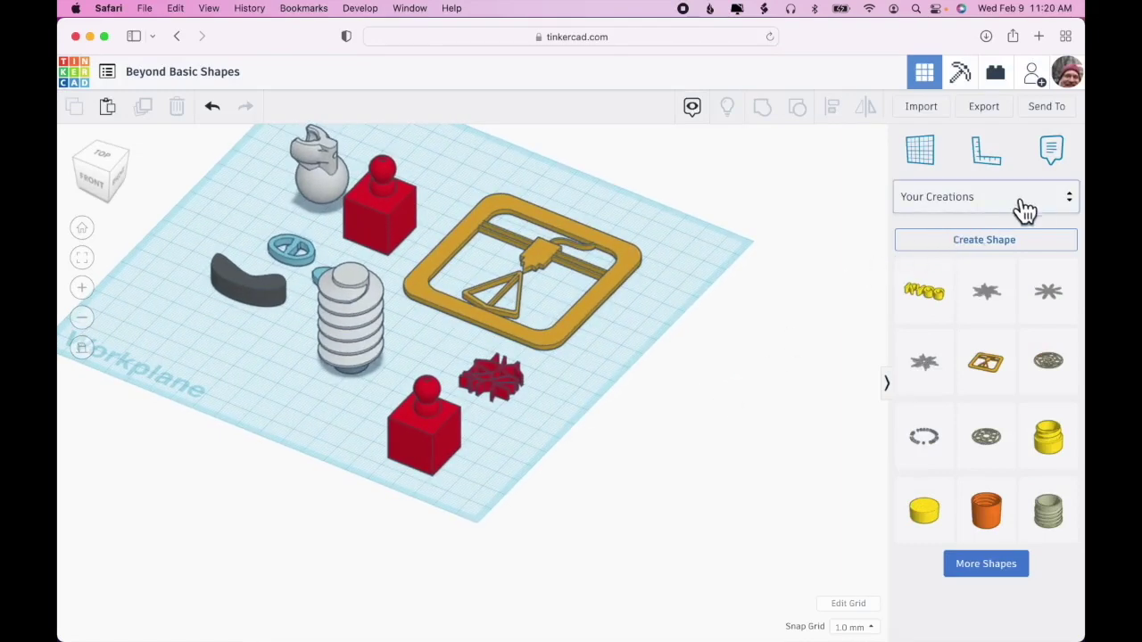
# Drag a Brick wall from the Structures & Scenery collection onto the workplane
pyautogui.click(1056, 206)
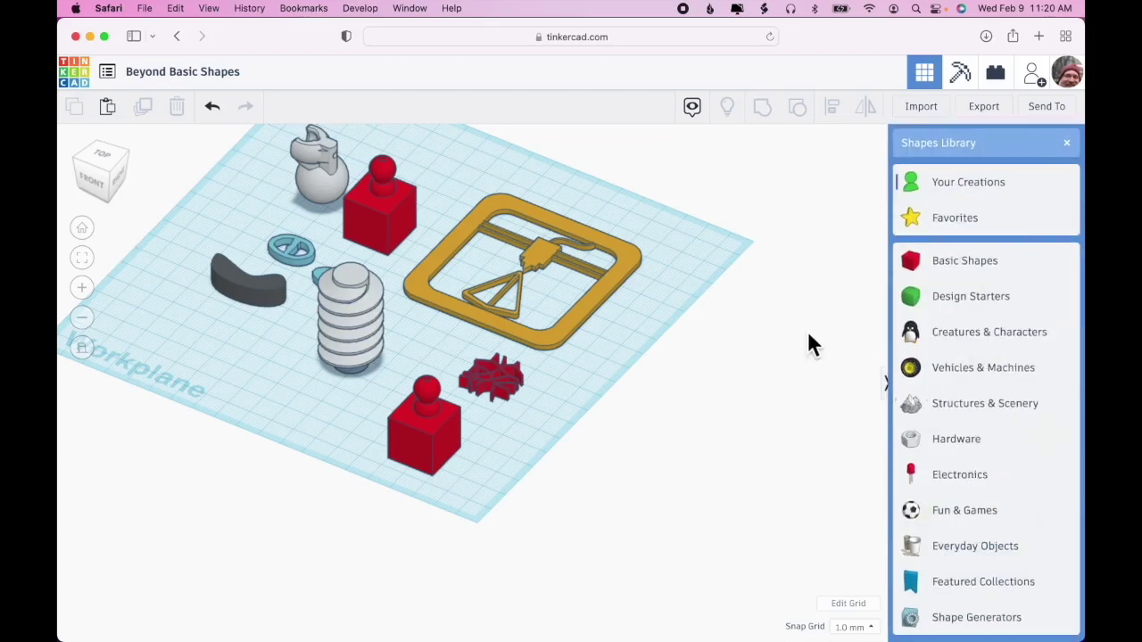
pyautogui.click(981, 407)
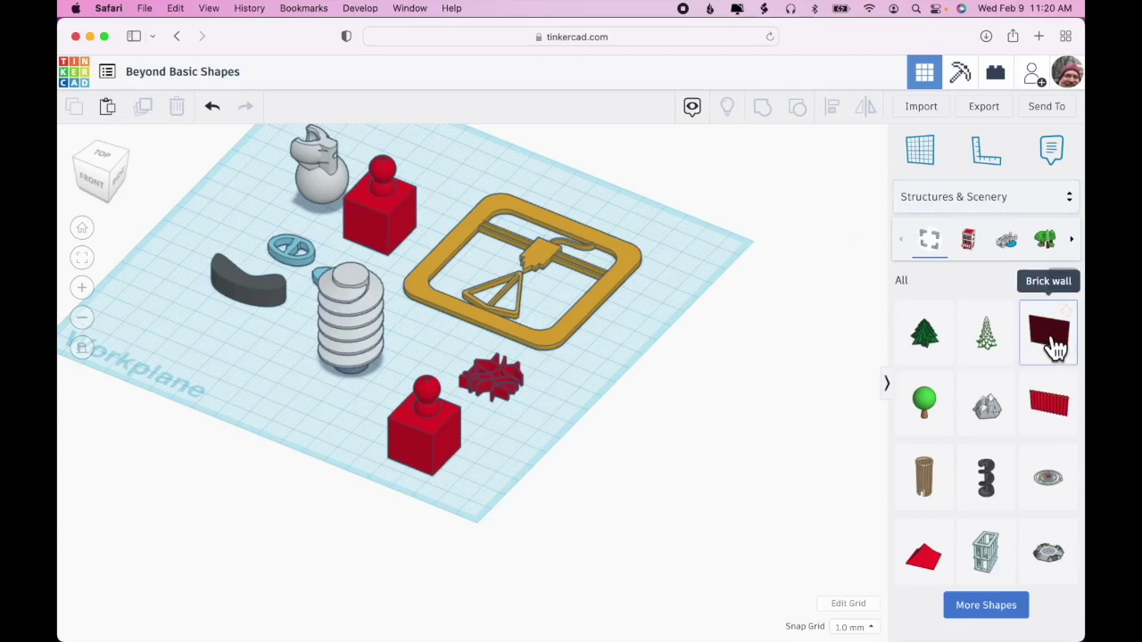
pyautogui.moveTo(1054, 346); pyautogui.dragTo(599, 416)
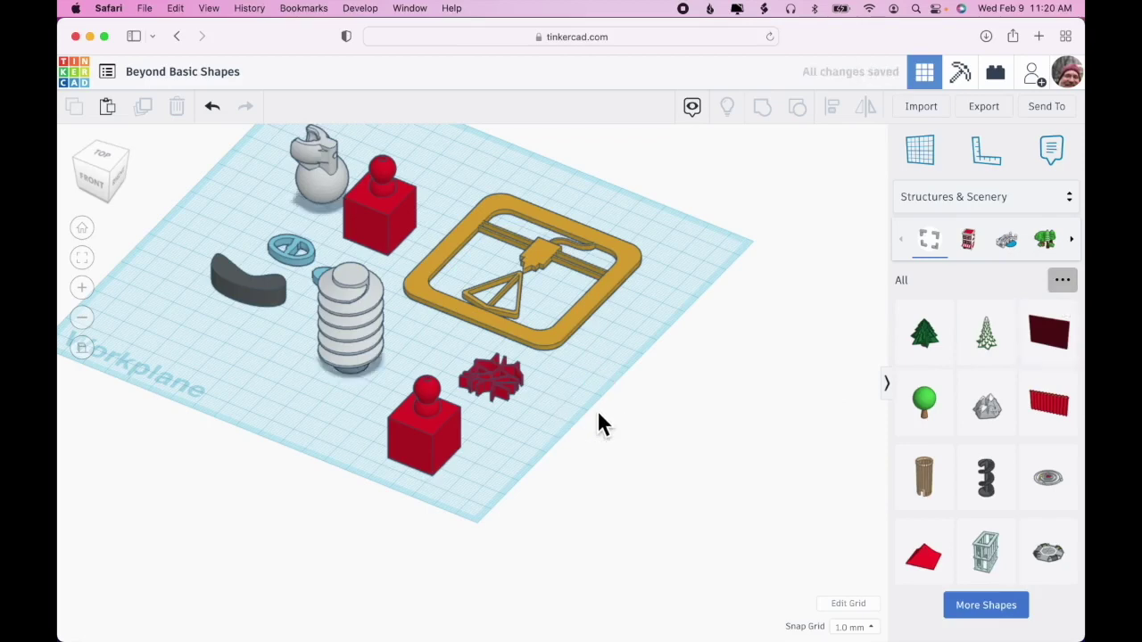
pyautogui.moveTo(660, 495); pyautogui.dragTo(687, 482, button='right')
# Collapse the wall's properties, orbit to view it, and filter to Structures shapes
pyautogui.moveTo(664, 349); pyautogui.dragTo(624, 332, button='right')
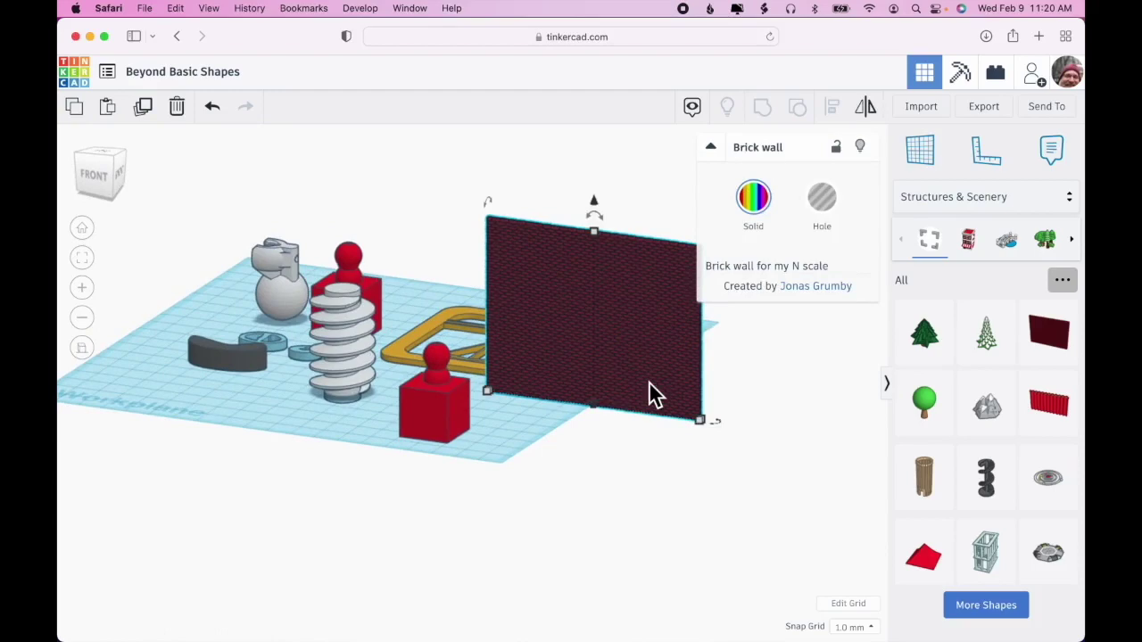
pyautogui.click(710, 147)
pyautogui.moveTo(704, 384); pyautogui.dragTo(778, 403, button='right')
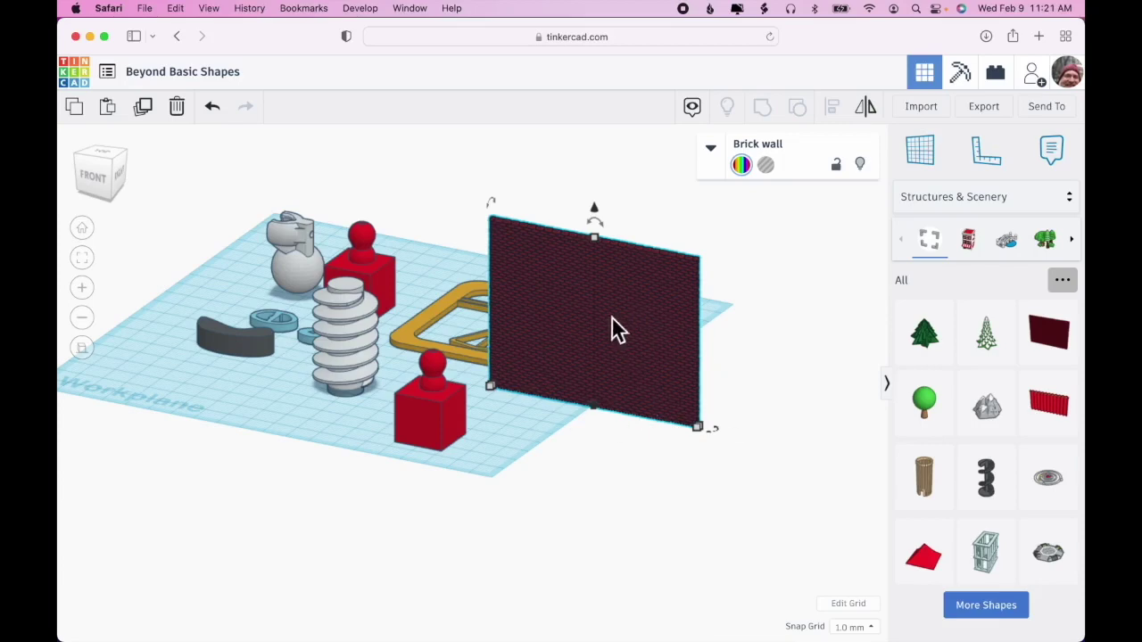
pyautogui.moveTo(655, 456)
pyautogui.mouseDown(button='right')
pyautogui.moveTo(690, 425)
pyautogui.moveTo(675, 450)
pyautogui.mouseUp(button='right')
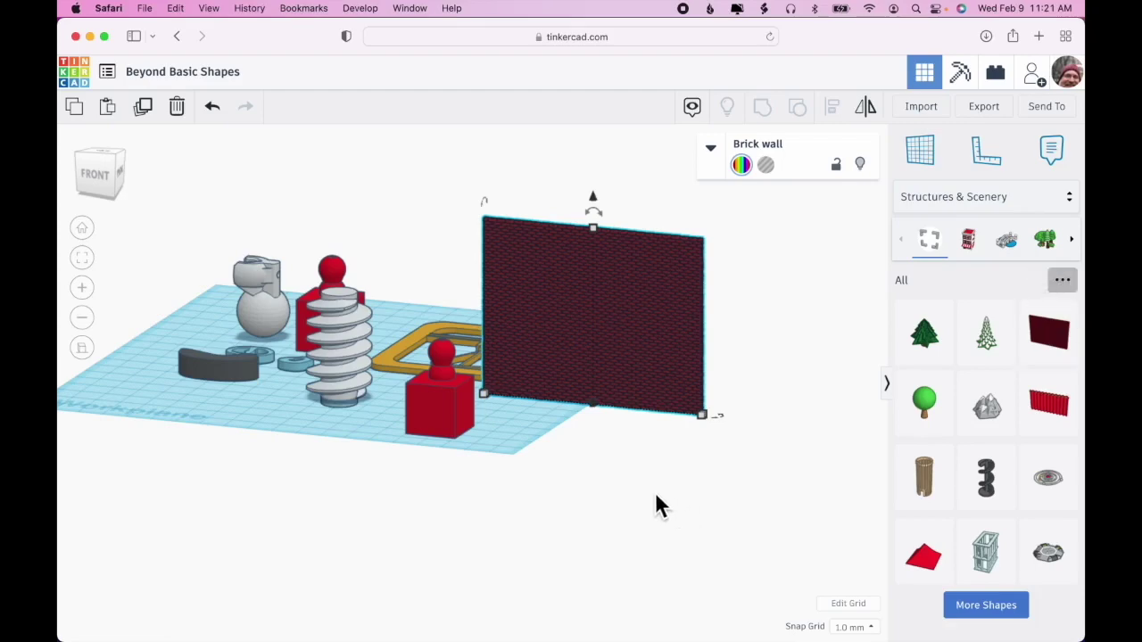
pyautogui.click(1020, 255)
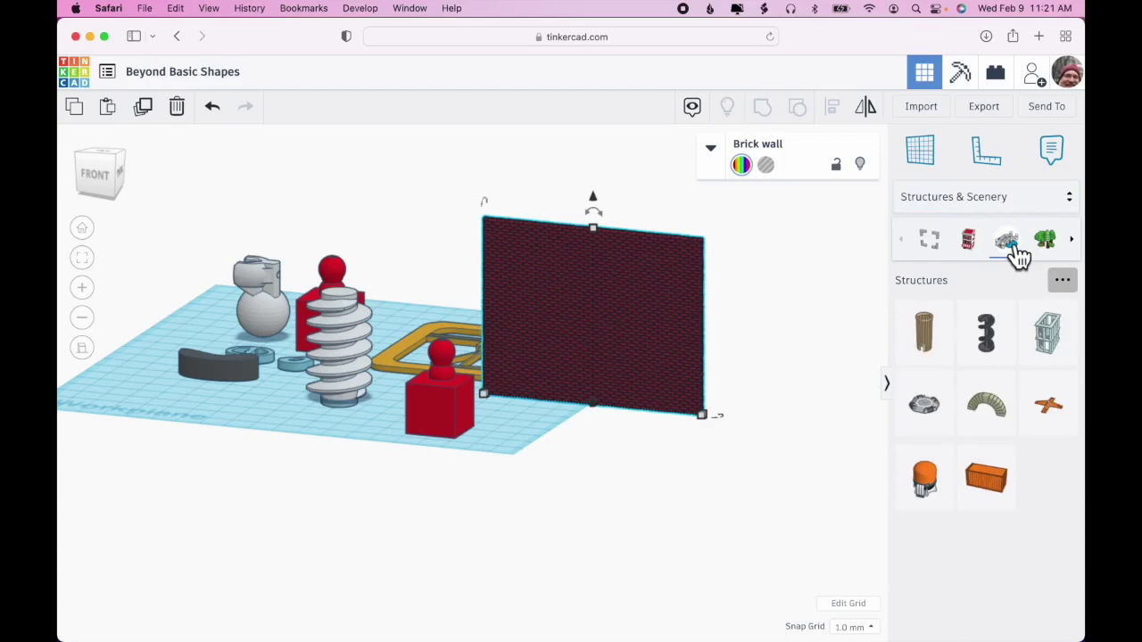
# Browse the Landscapes shapes, then switch the shape panel to Favorites
pyautogui.click(1039, 253)
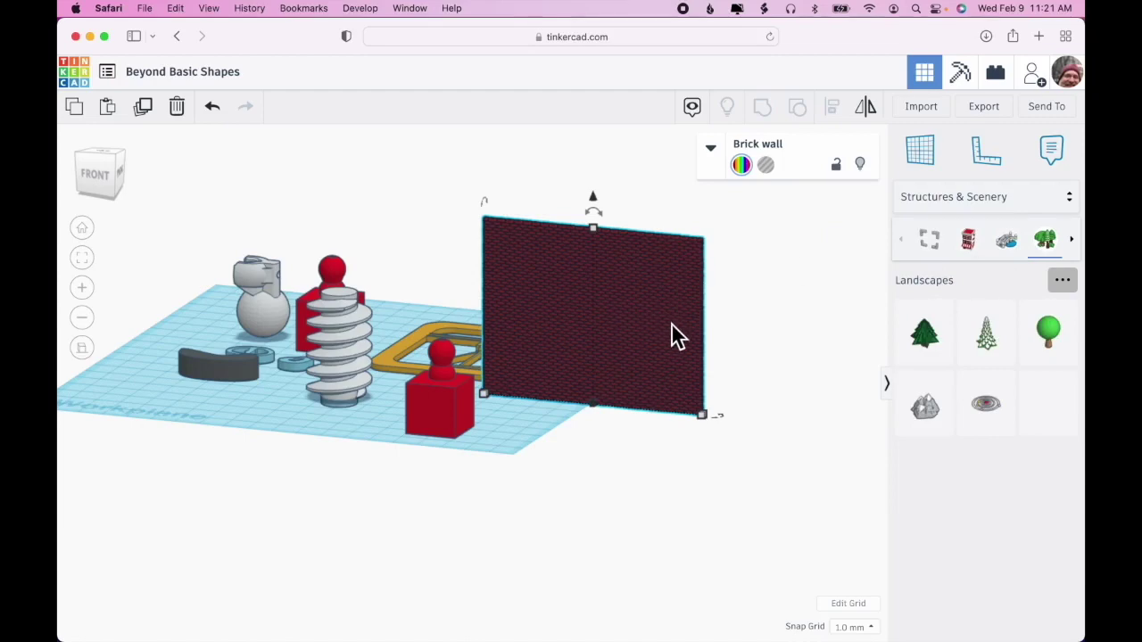
pyautogui.scroll(3, 726, 455)
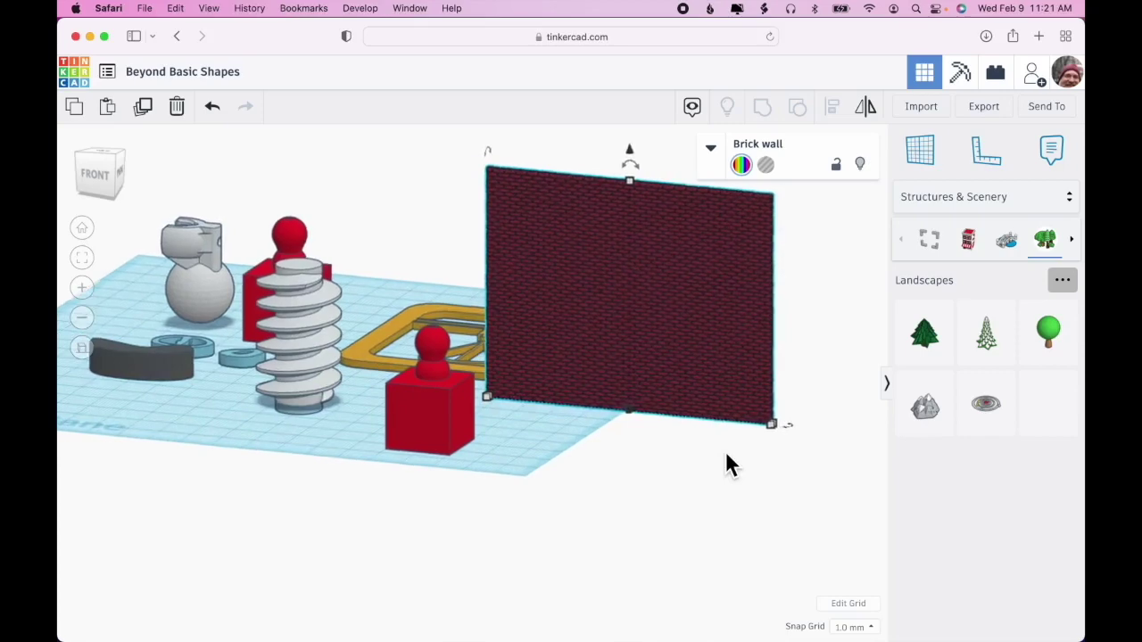
pyautogui.scroll(-4, 726, 455)
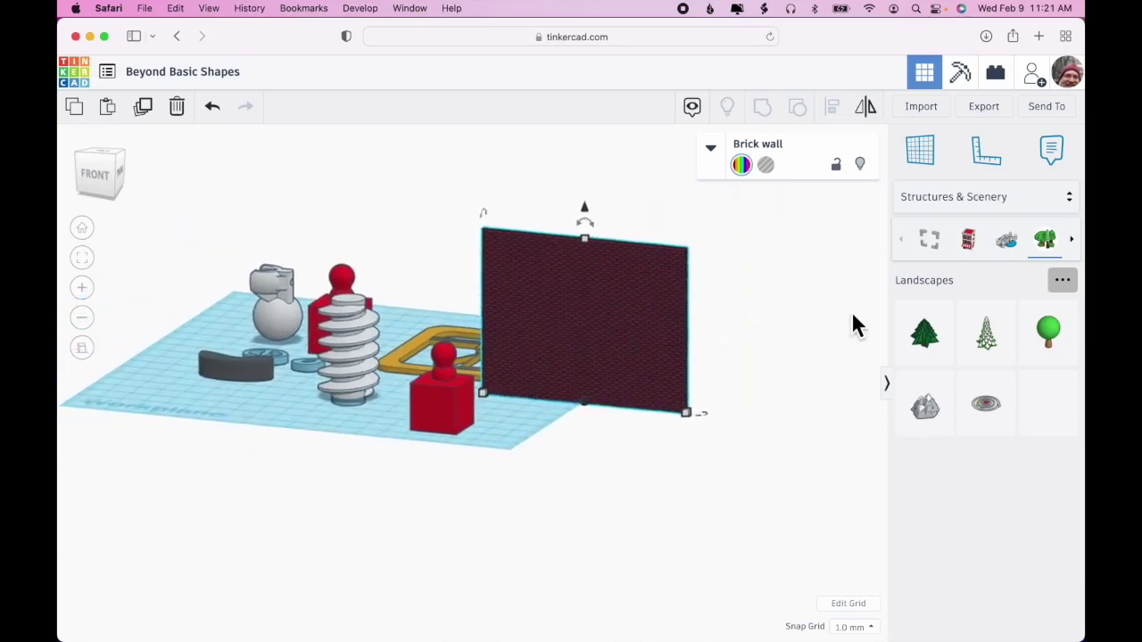
pyautogui.click(967, 201)
pyautogui.click(981, 224)
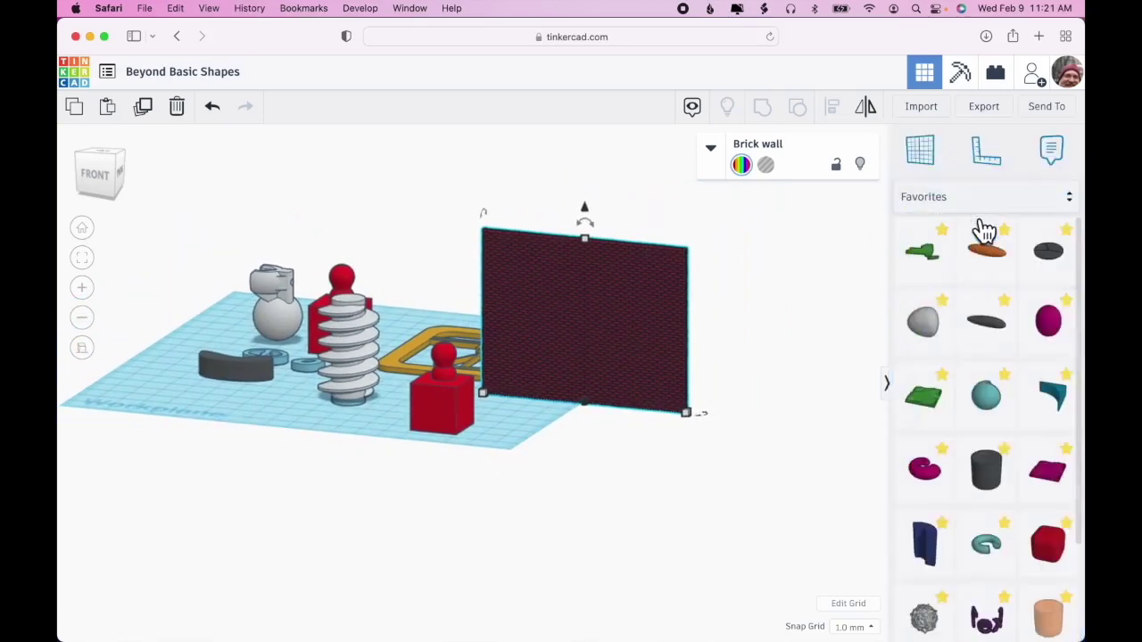